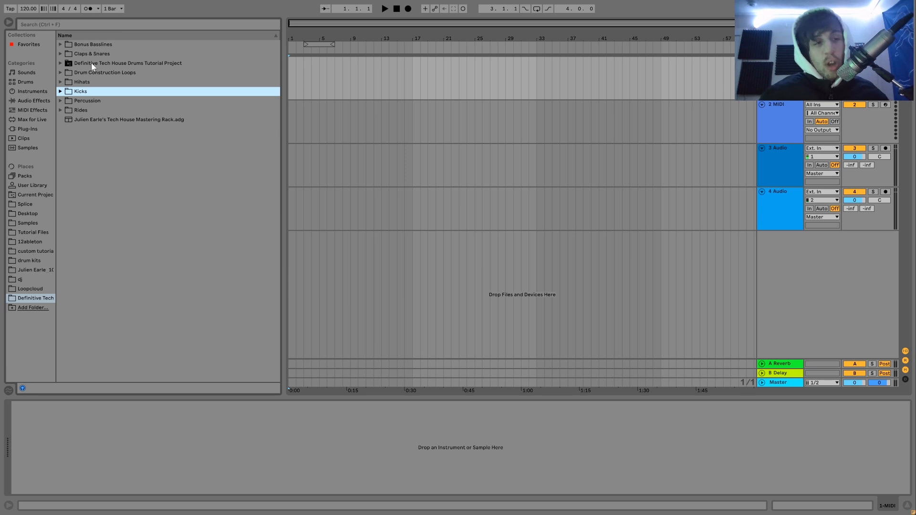
Look through the Claps & Snares folder and preview the full loop, kick and clap samples of Loop 1 - 125 Bpm in Drum Construction Loops.
click(61, 54)
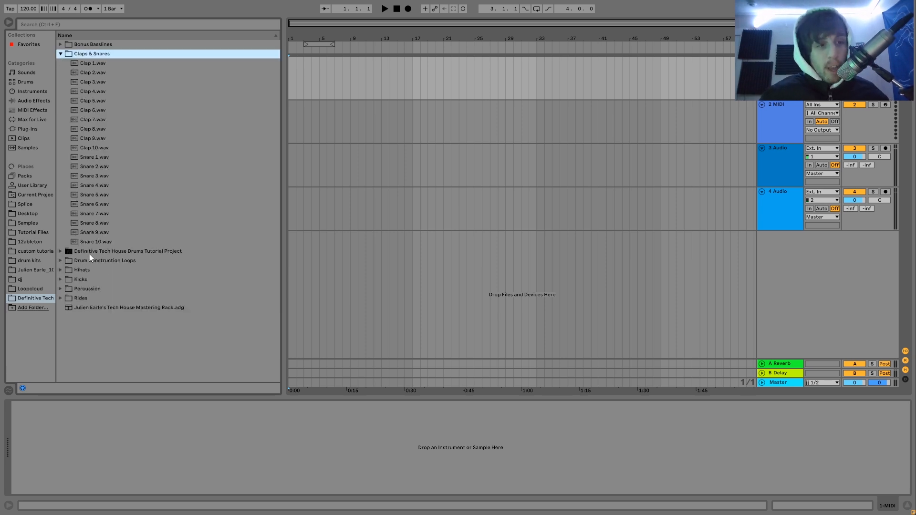
click(60, 260)
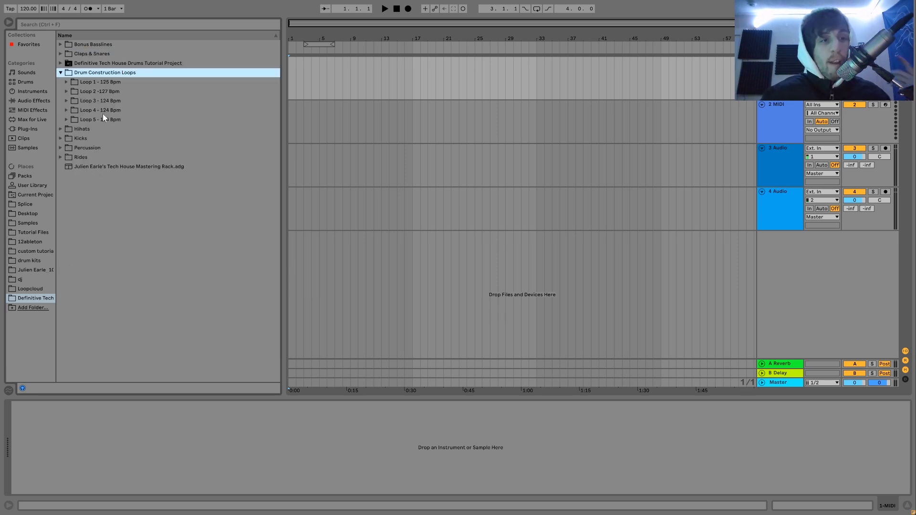
click(66, 83)
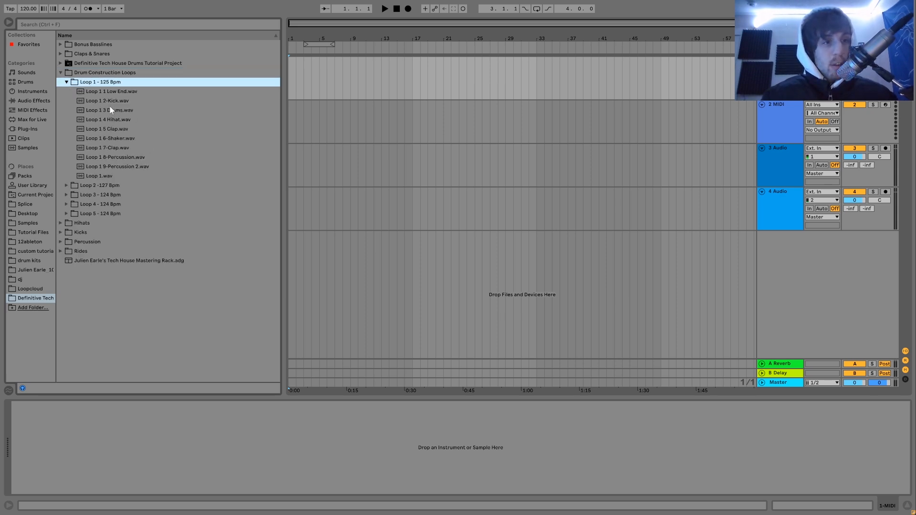
click(105, 178)
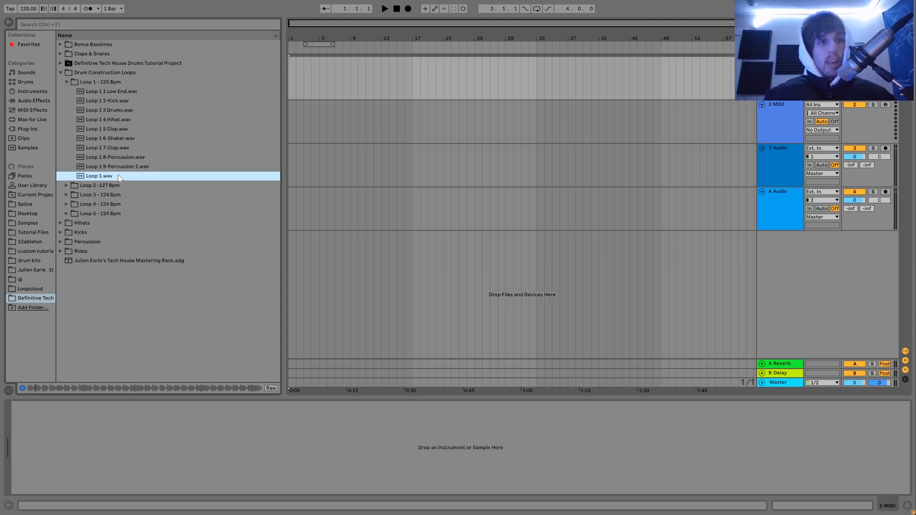
click(122, 101)
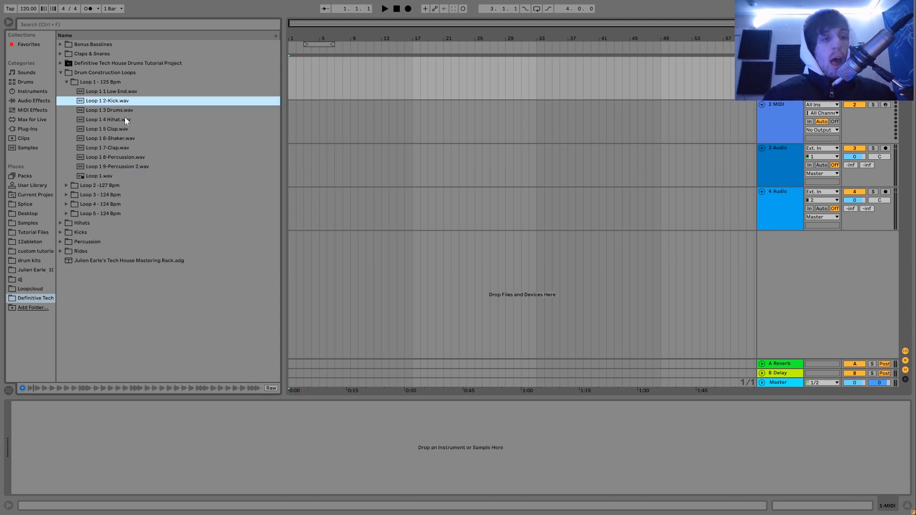
click(122, 129)
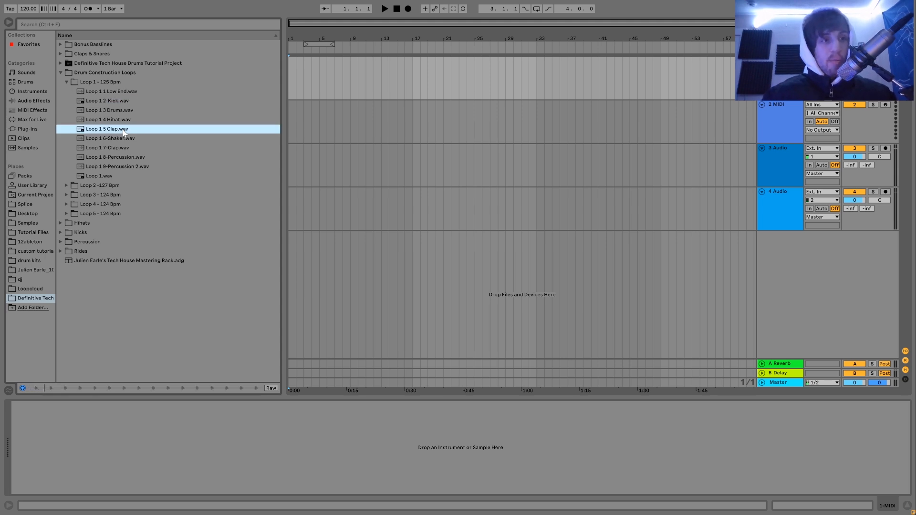
key(Left)
key(Left)
key(Down)
key(Down)
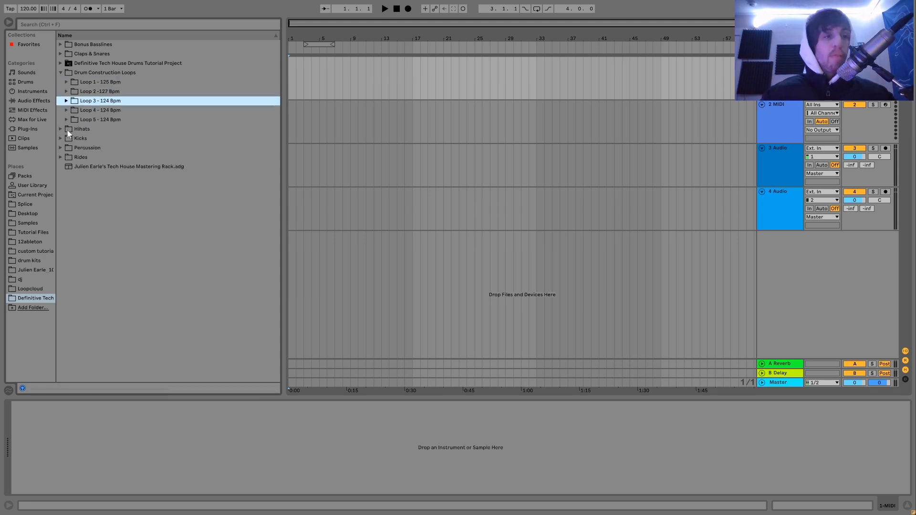
Look through the Hihats, Percussion, Rides and Bonus Basslines folders and the mastering rack preset in the sample pack.
click(61, 129)
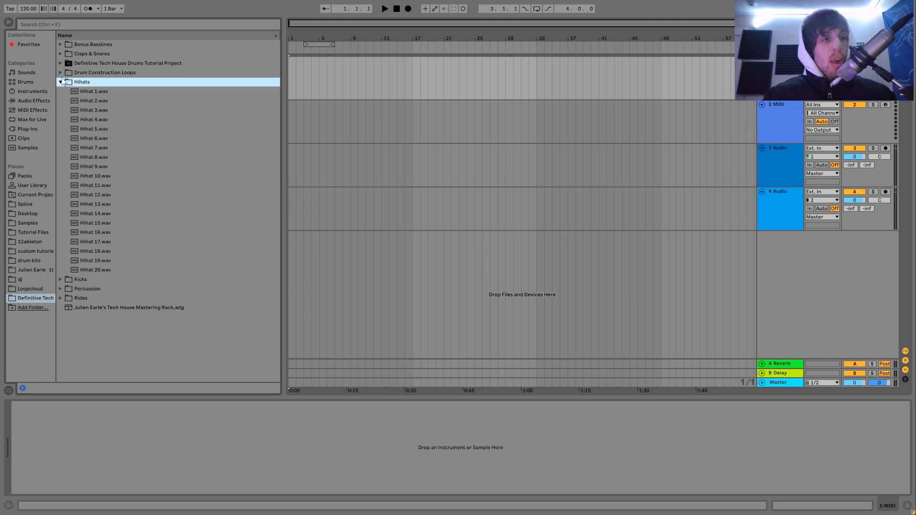
click(61, 82)
key(Down)
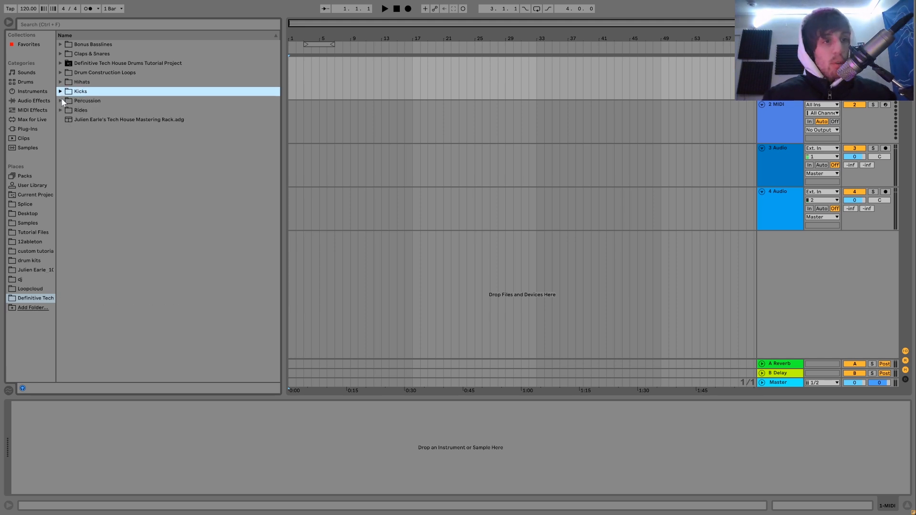
click(62, 101)
click(62, 101)
click(62, 110)
click(62, 111)
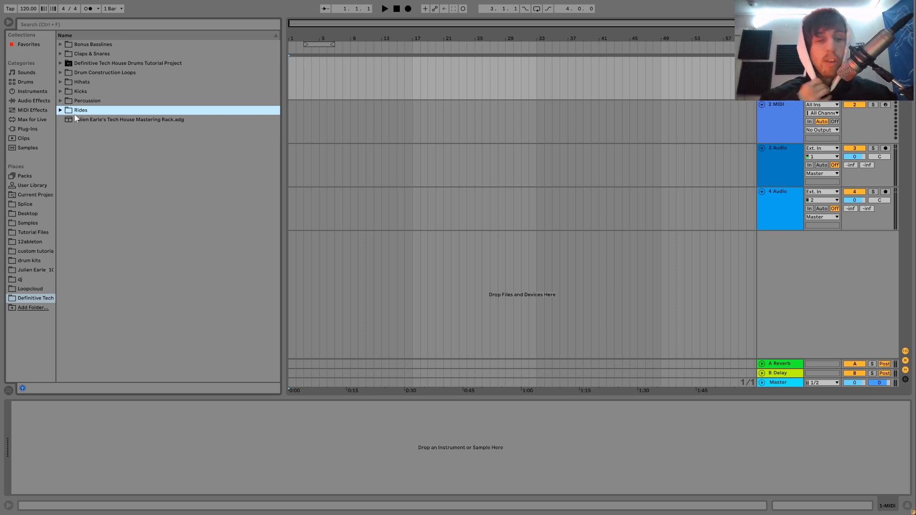
click(60, 44)
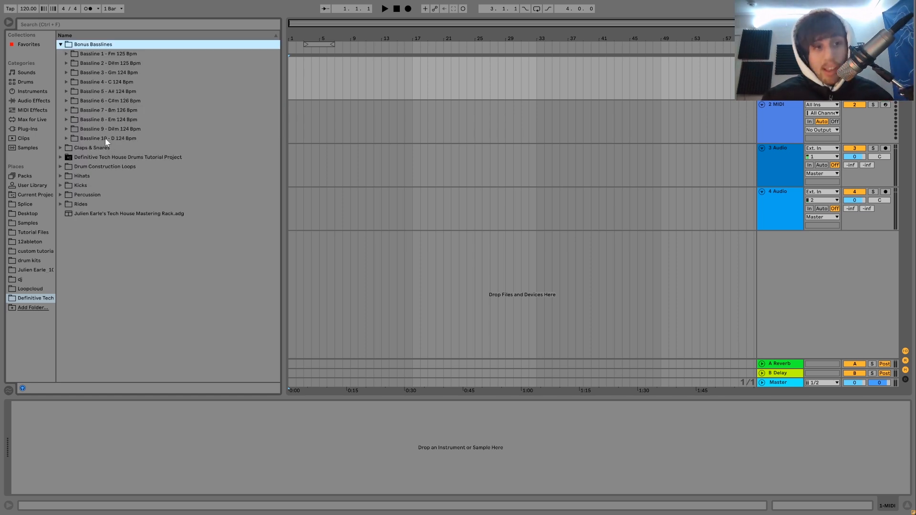
click(98, 216)
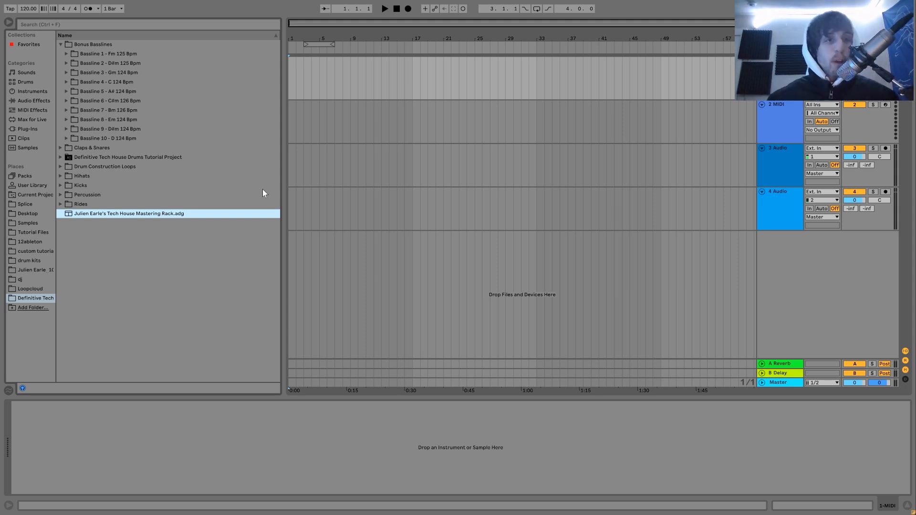
Open the Kicks folder and audition the kick samples upward from Kick 12.wav to Kick 5.wav.
key(Up)
key(Up)
key(Up)
key(Right)
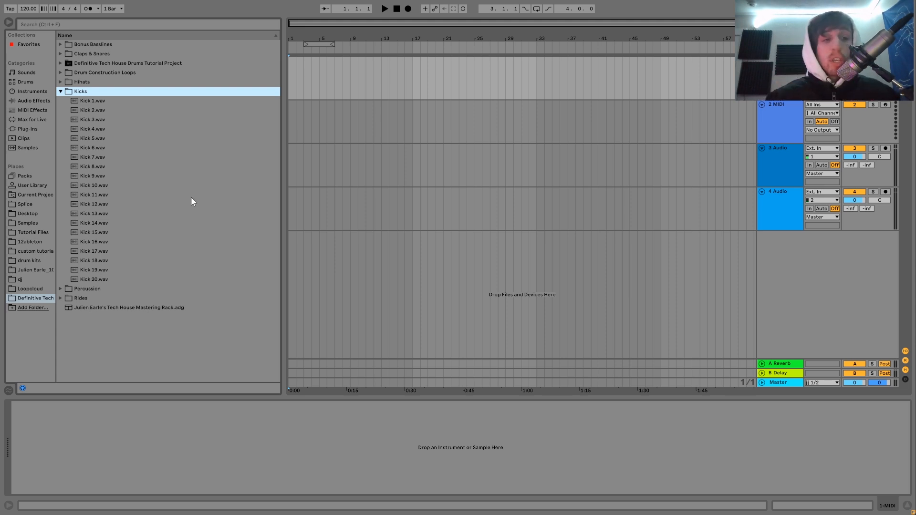
click(96, 206)
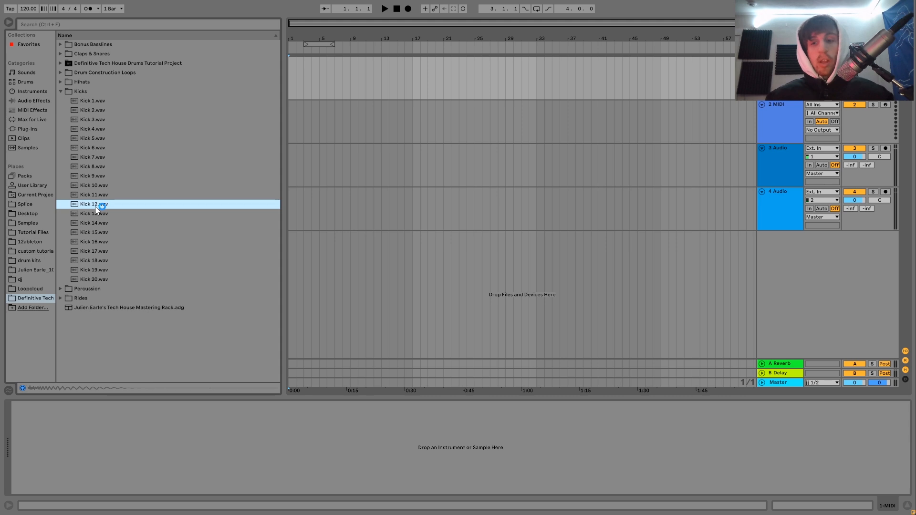
key(Up)
key(Up)
key(Up)
key(Up)
key(Up)
key(Up)
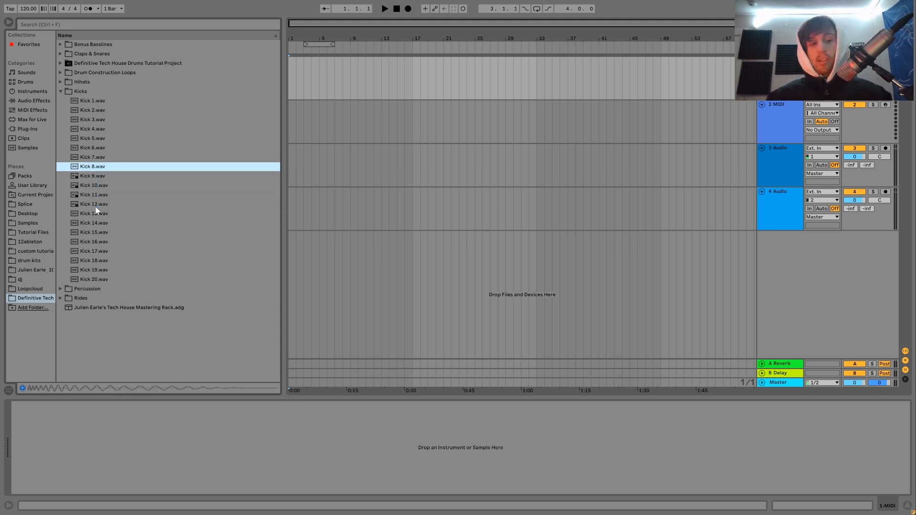
key(Up)
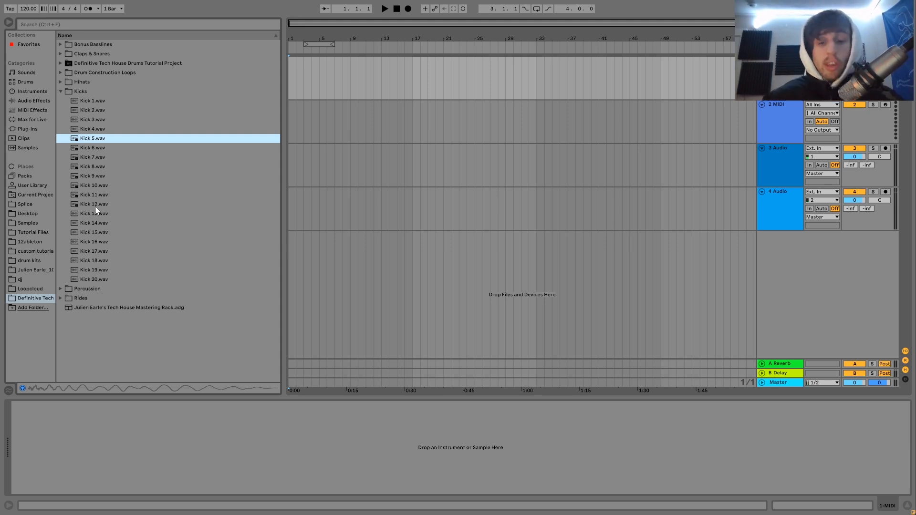
key(F11)
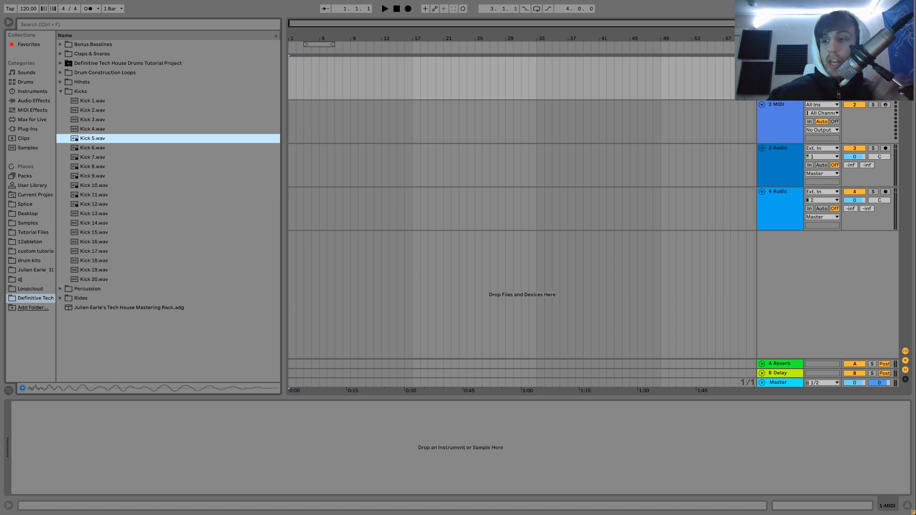
Audition more kicks starting from Kick 7.wav and load Kick 9.wav as an instrument on the first MIDI track.
click(778, 81)
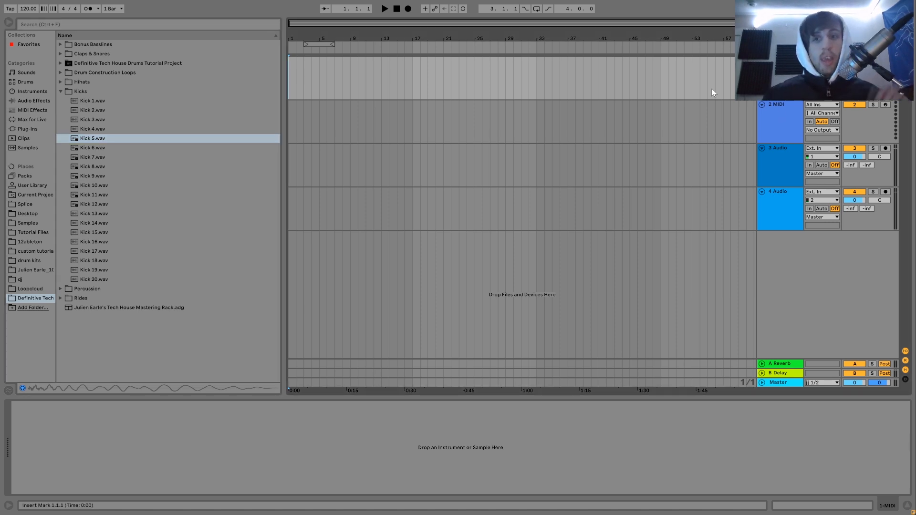
click(111, 158)
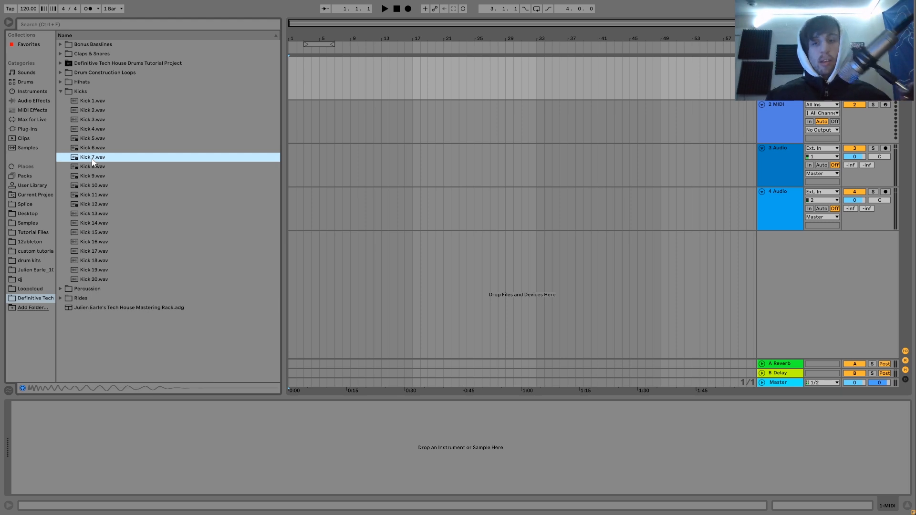
key(Down)
key(Down)
key(Down)
key(Up)
key(Down)
key(Down)
key(Down)
key(Down)
key(Down)
key(Up)
key(Up)
key(Up)
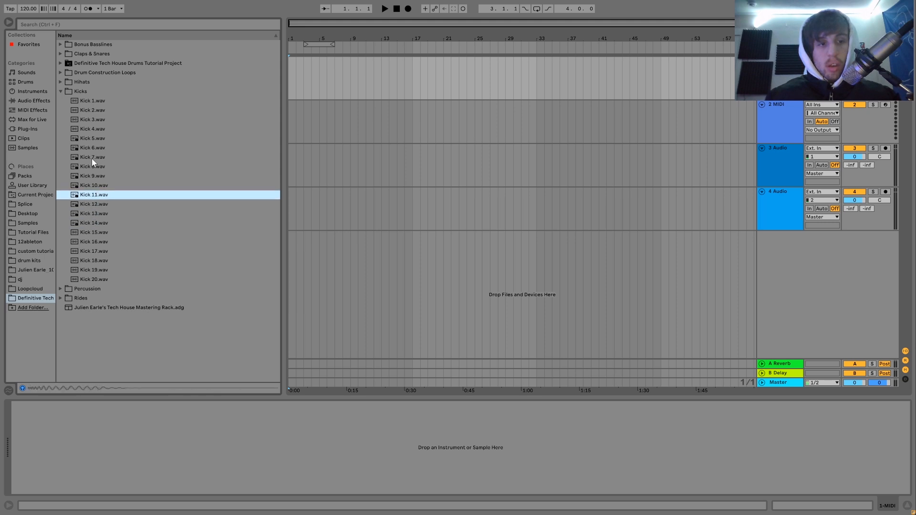
key(Up)
key(Up)
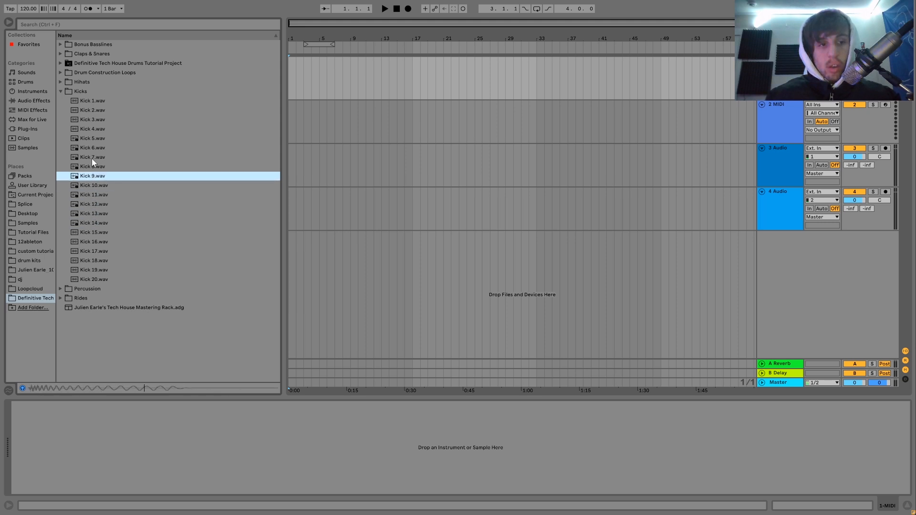
key(Return)
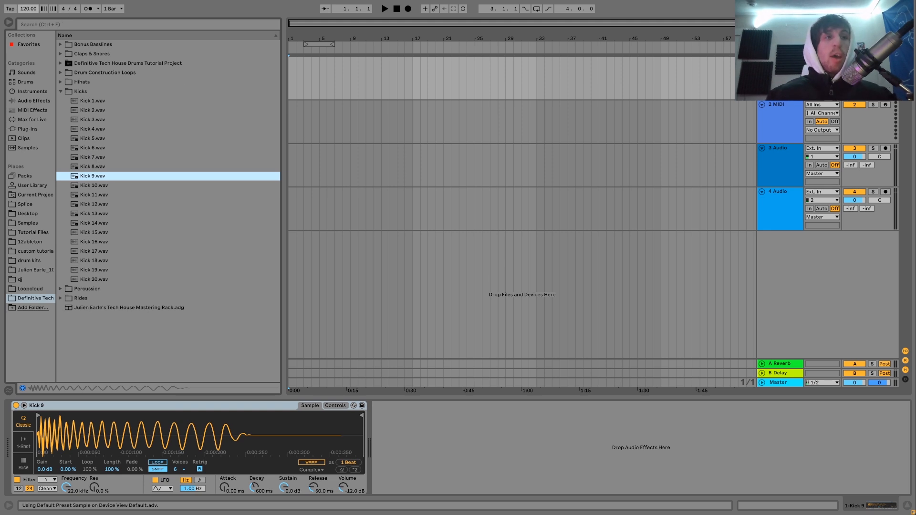
Set the project tempo to 124 BPM.
click(29, 9)
text(124)
key(Return)
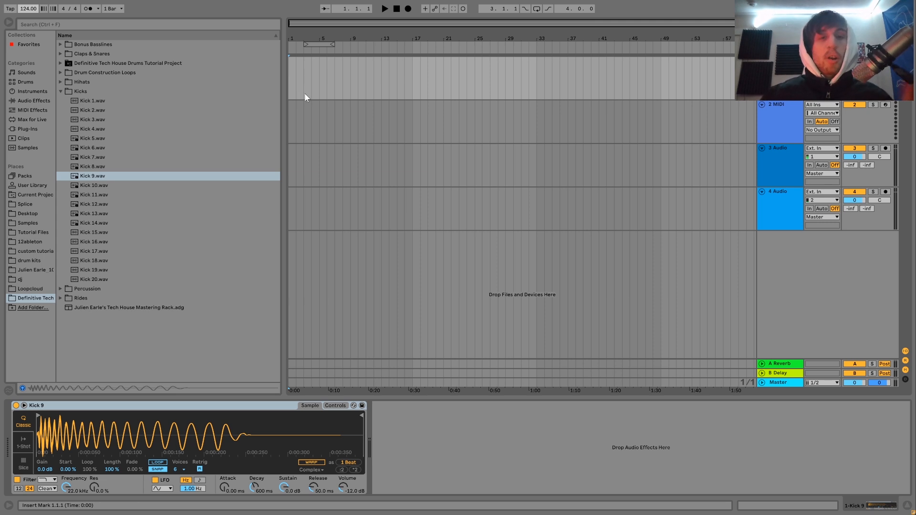
Create a four-bar MIDI clip at the start of the kick track and add a one-beat C3 note at its beginning.
drag(319, 74, 292, 74)
key(ctrl+shift+m)
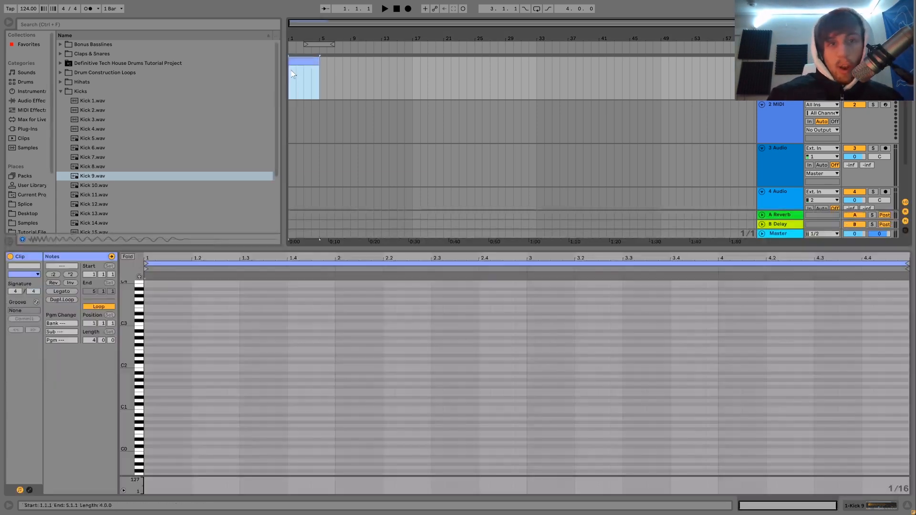
double_click(154, 324)
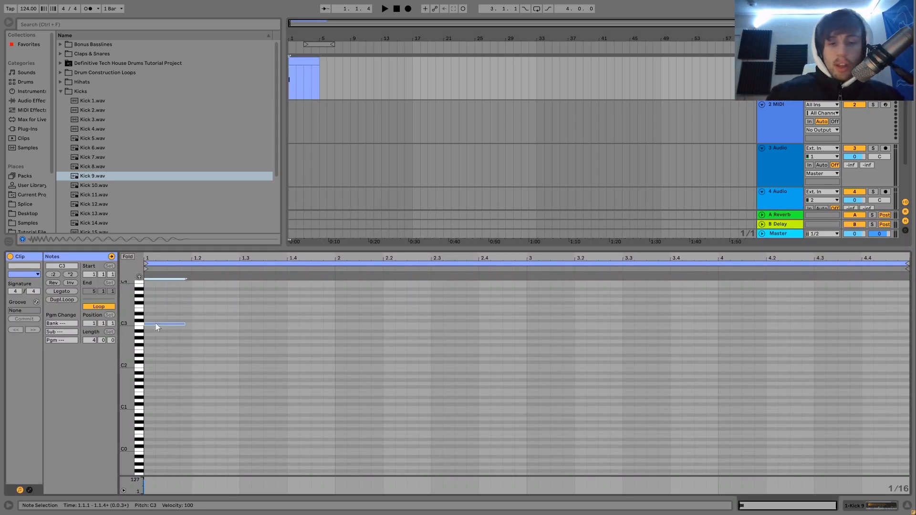
key(shift+Left)
key(shift+Left)
key(shift+Left)
key(shift+Right)
key(shift+Right)
key(shift+Right)
key(shift+Right)
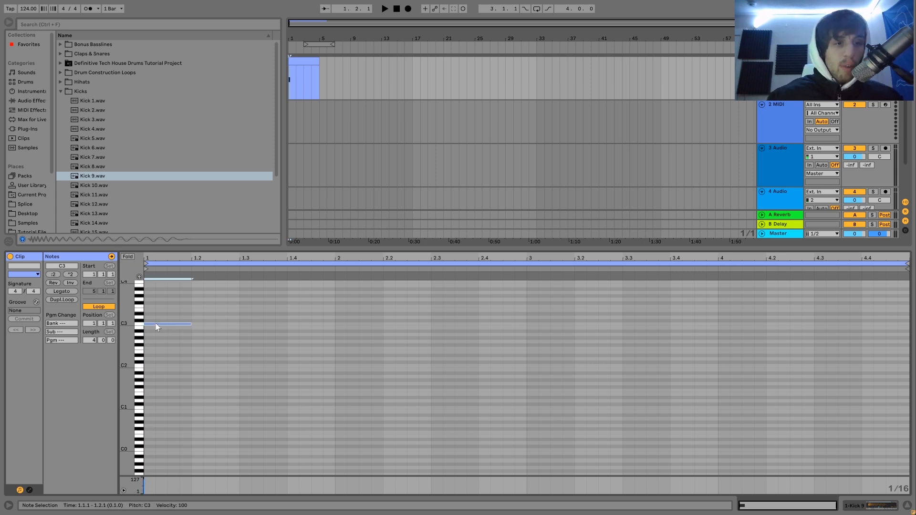
Duplicate the C3 kick note repeatedly so that a kick falls on every beat of the four-bar clip.
key(ctrl+d)
key(ctrl+a)
key(ctrl+d)
key(ctrl+a)
key(ctrl+d)
key(ctrl+a)
key(ctrl+d)
key(ctrl+a)
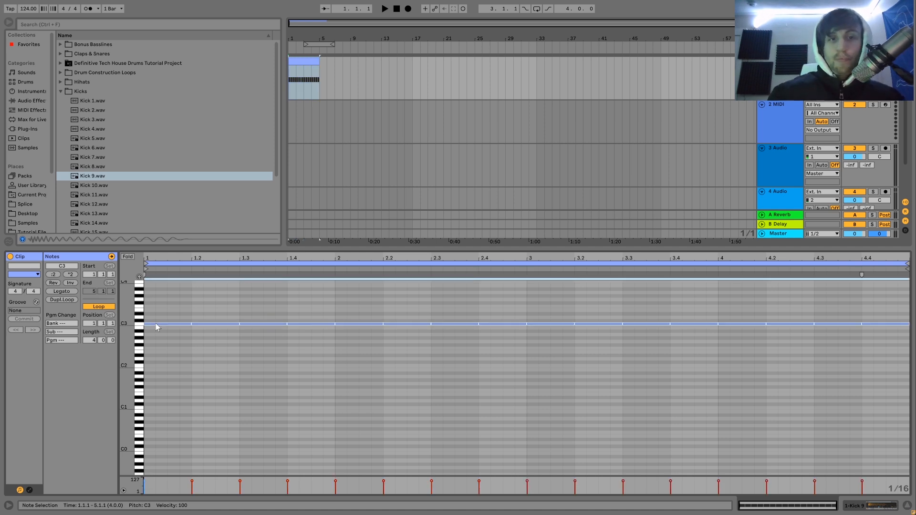
Extend the kick clip to eight bars, loop that range in the arrangement and start playback.
drag(319, 61, 351, 62)
key(ctrl+l)
key(space)
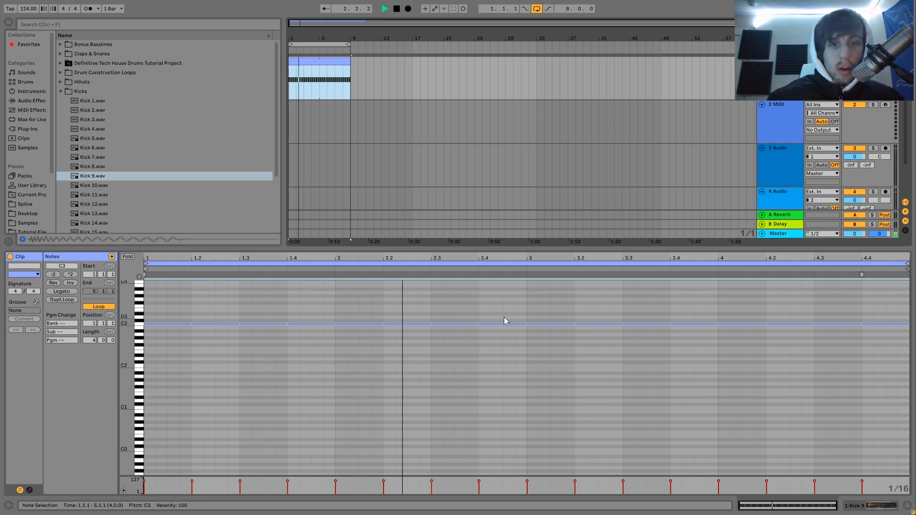
Add extra C3 kick notes at 2.4.3 and 4.3.3 in the looping pattern.
click(515, 324)
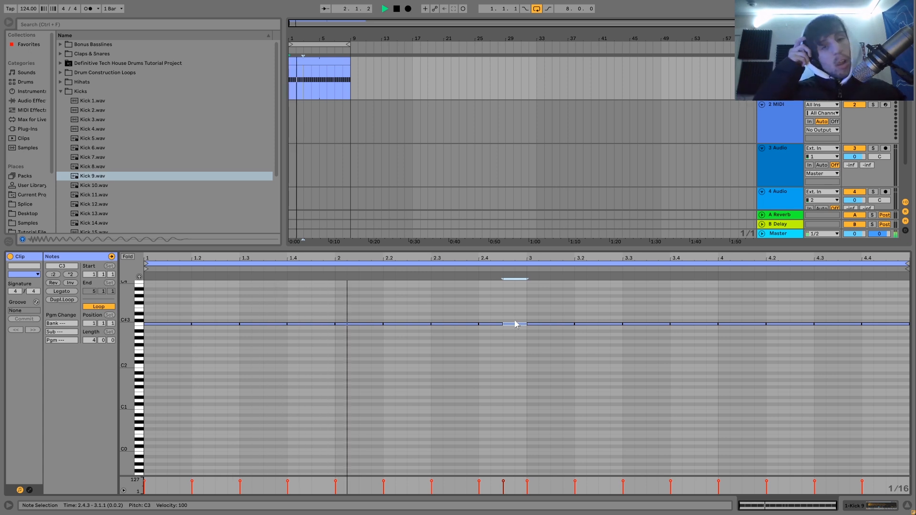
click(848, 322)
double_click(850, 323)
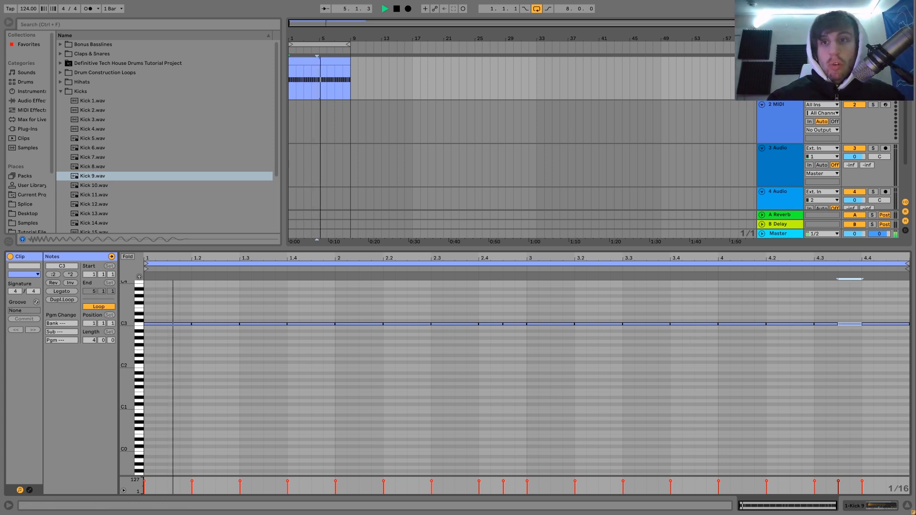
Add a Saturator after the kick instrument, set its Drive to 5 dB and play the loop to hear it.
double_click(780, 61)
key(space)
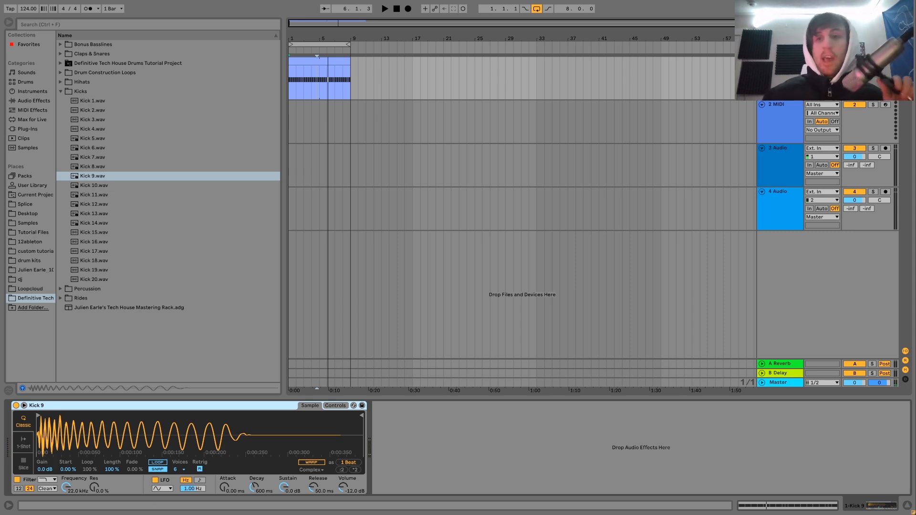
click(34, 99)
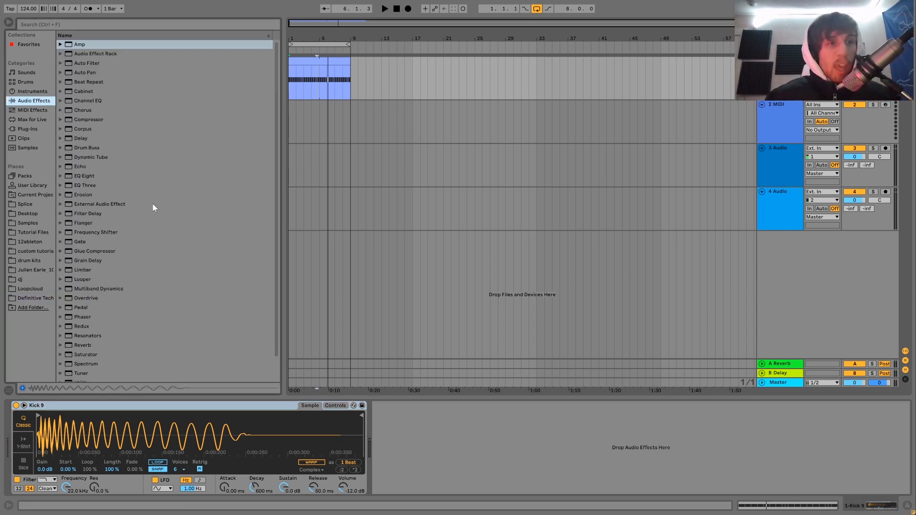
scroll(87, 316, down, 1)
drag(83, 330, 380, 435)
click(379, 431)
text(5)
key(Return)
key(space)
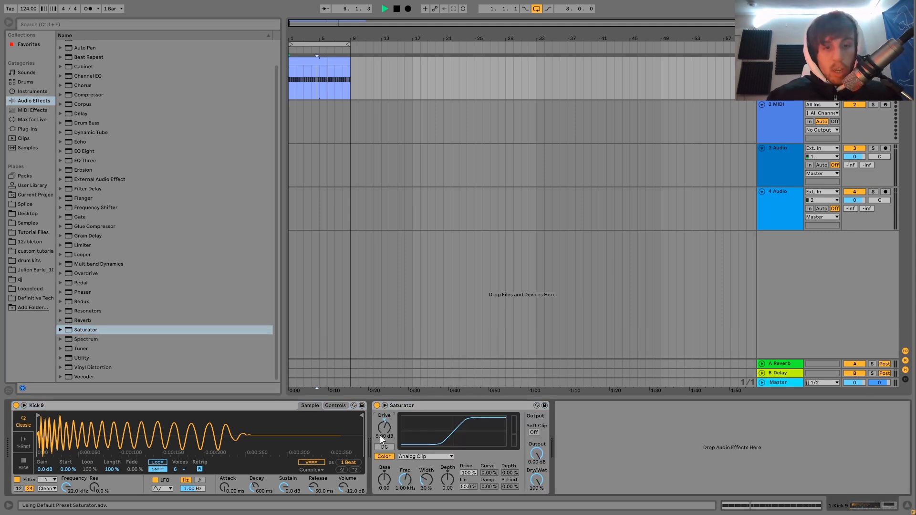
scroll(140, 171, up, 1)
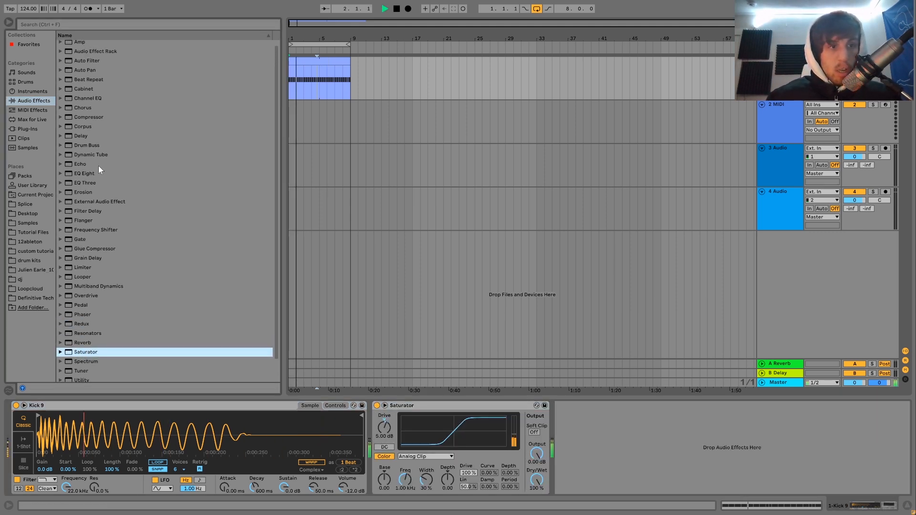
click(379, 422)
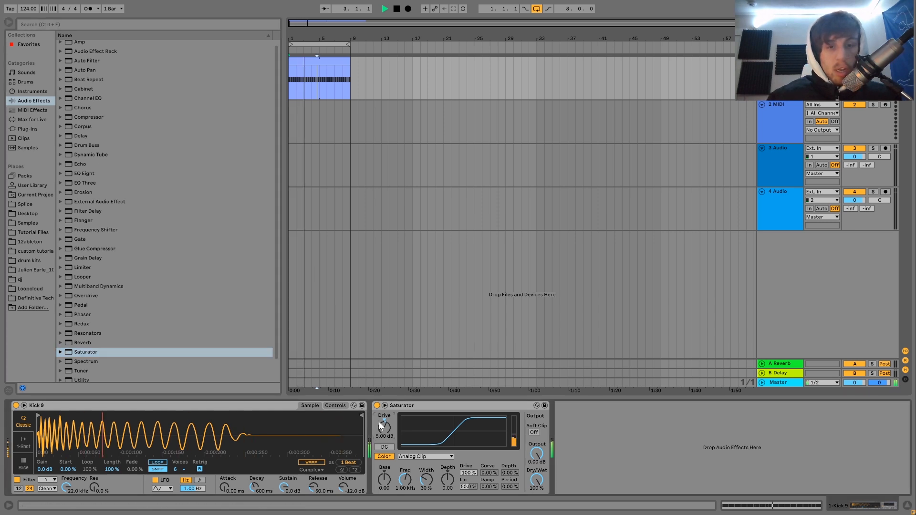
Try the Saturator's Drive at 7 dB while the kick loop plays.
text(7)
key(Return)
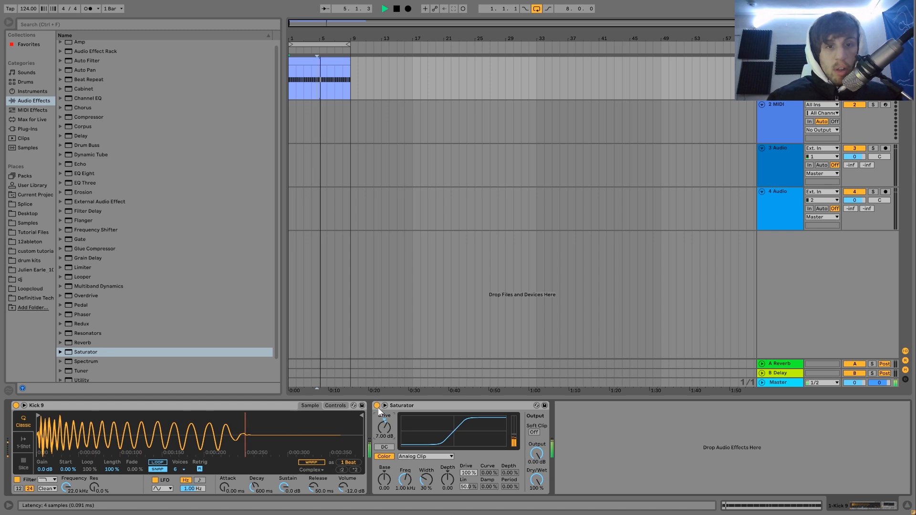
drag(382, 423, 382, 425)
key(space)
Remove the Saturator from the kick track and add a Drum Buss in its place.
click(401, 405)
key(Delete)
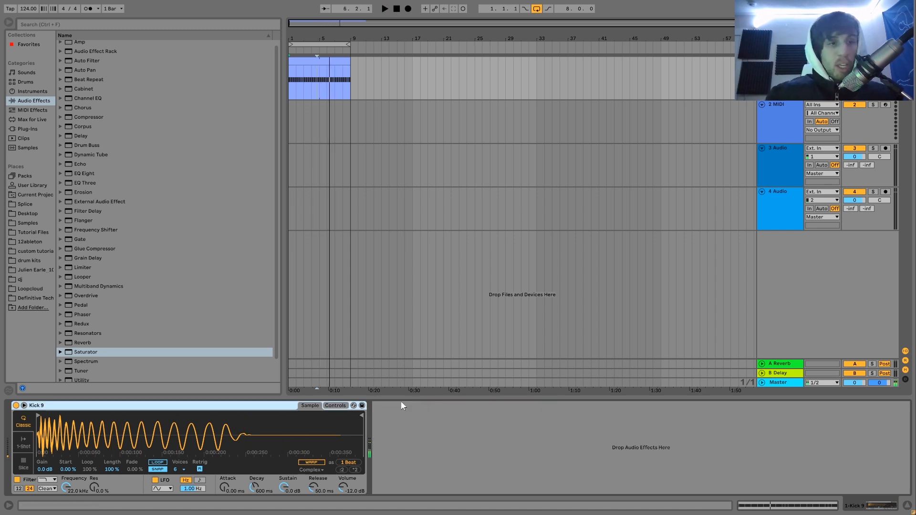
double_click(97, 145)
Set the Drum Buss to Crunch 14 %, Transients 0.33 and Medium distortion while listening to the kick loop.
key(space)
drag(415, 479, 418, 412)
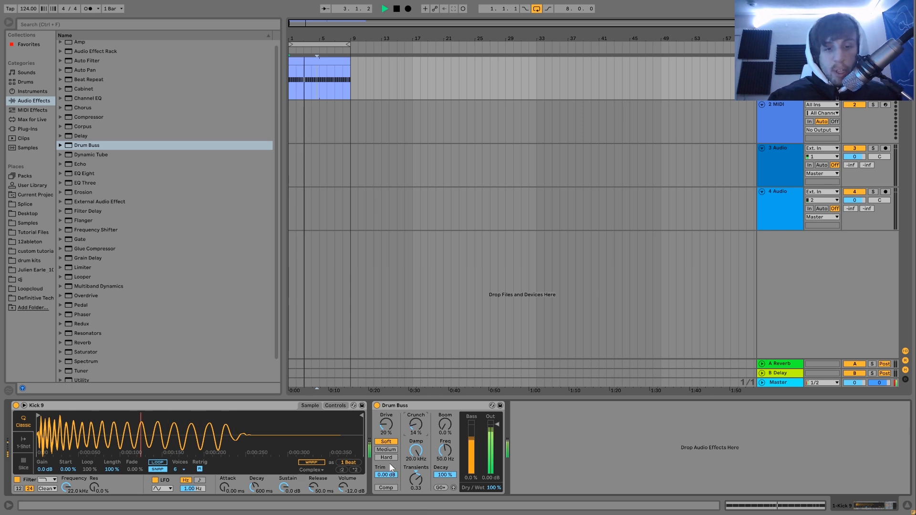
click(387, 449)
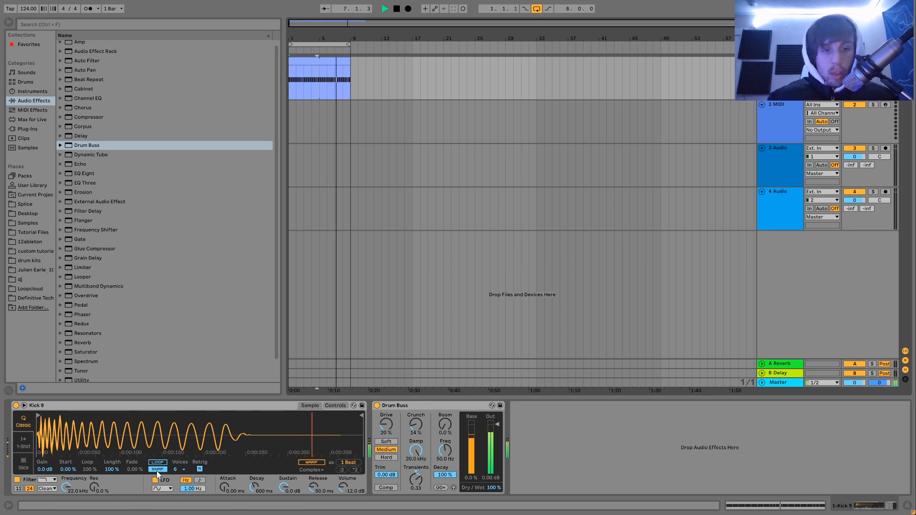
key(space)
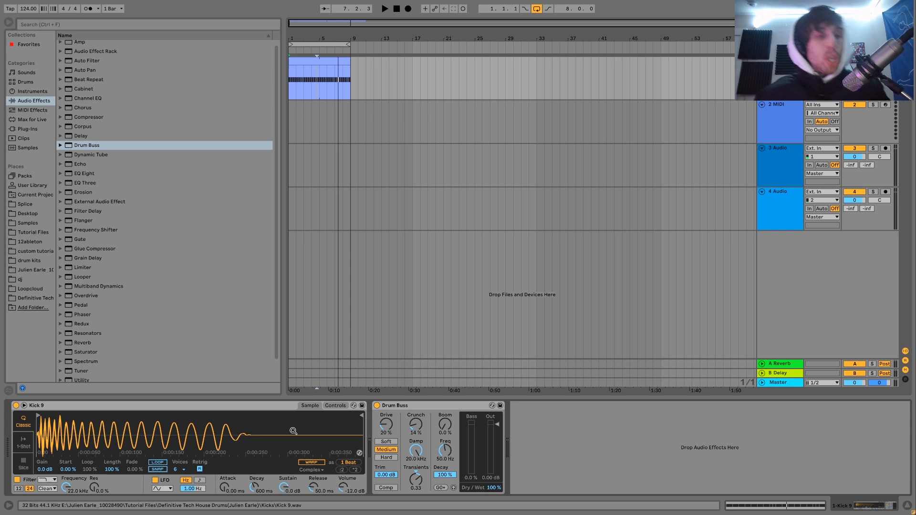
key(space)
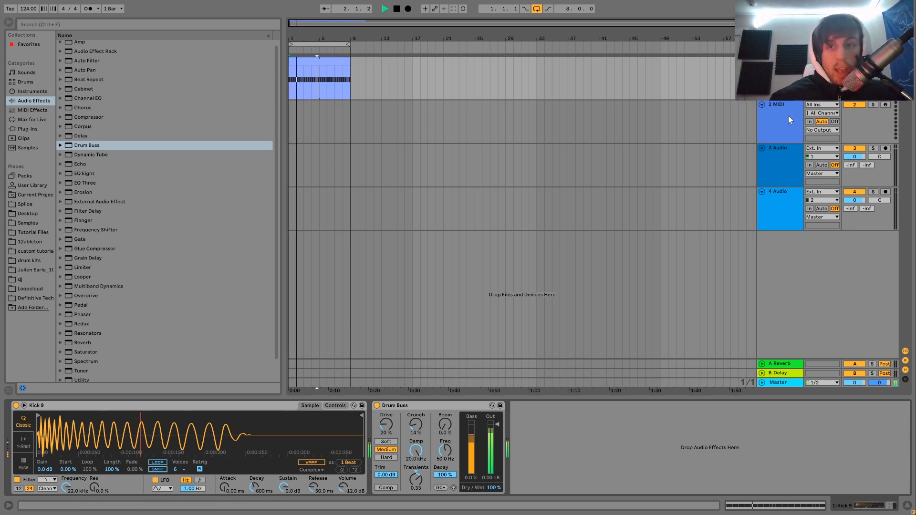
Select the second MIDI track, stop playback and open the Hihats folder of the Definitive Tech House sample pack.
click(782, 127)
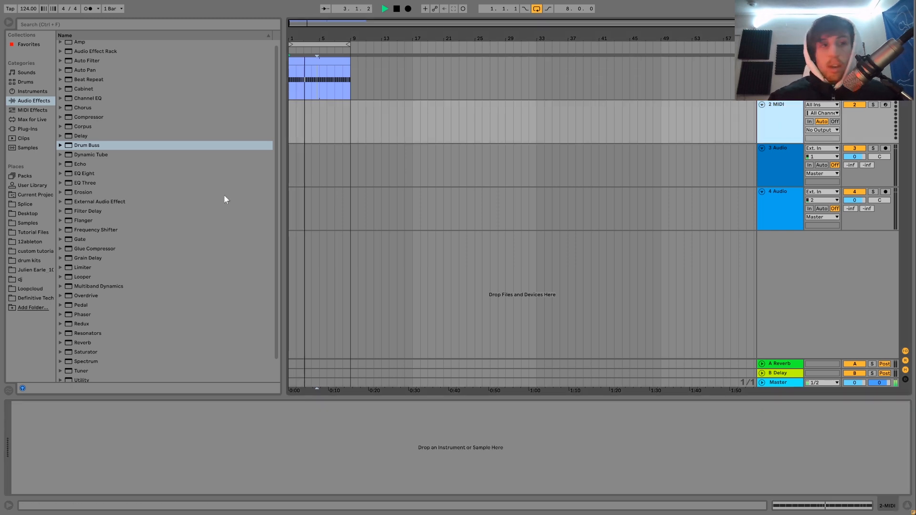
key(space)
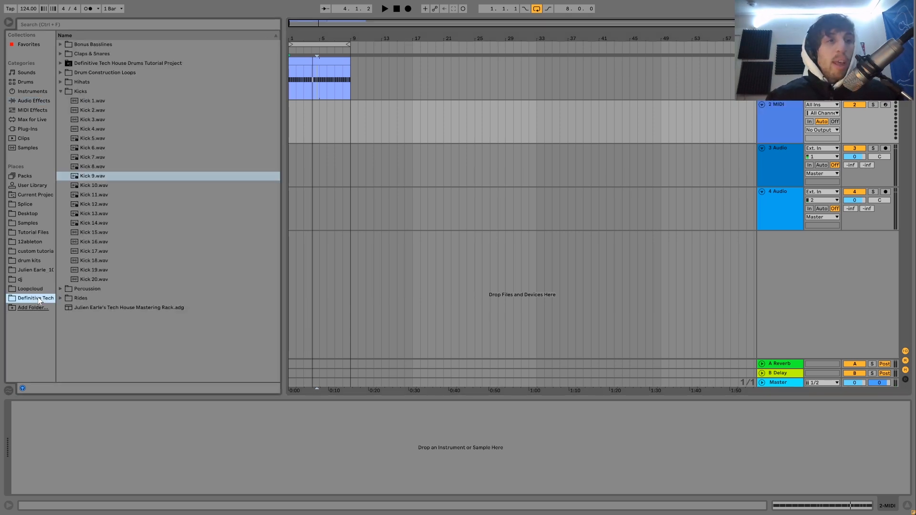
click(60, 92)
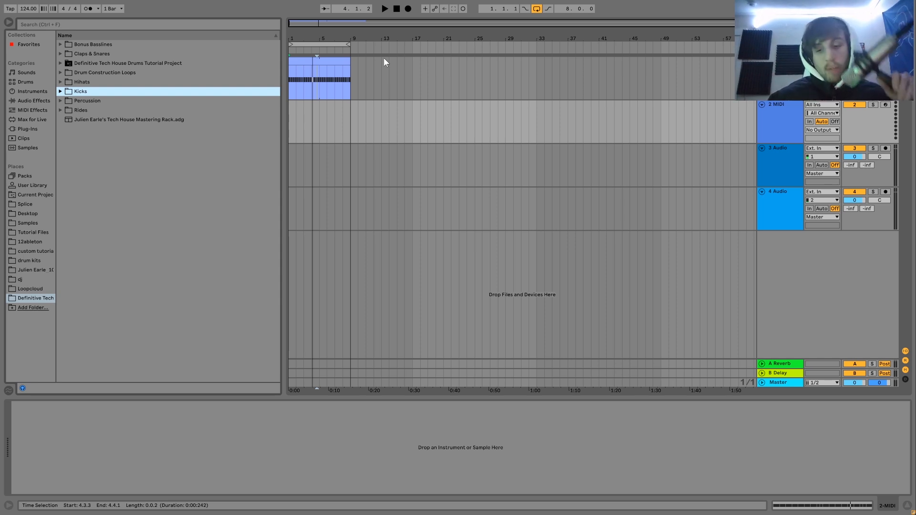
key(Up)
key(Right)
key(Down)
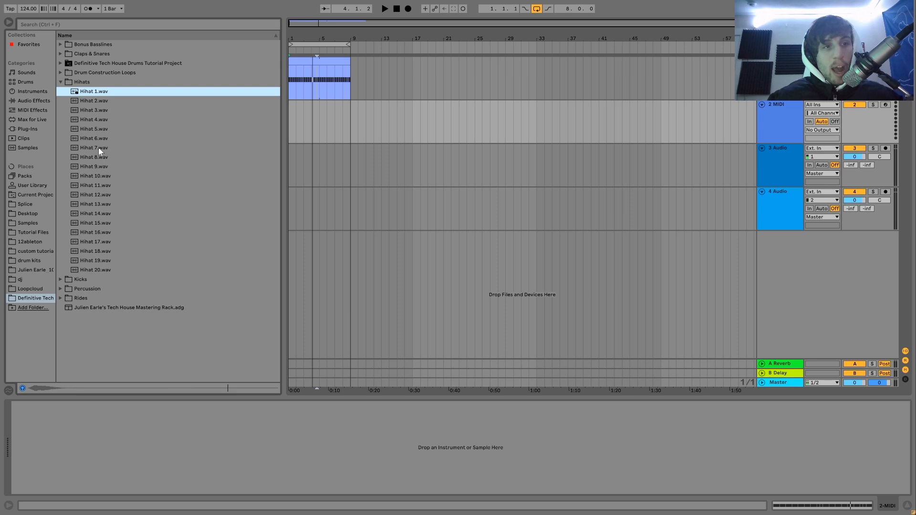
Audition the samples from Hihat 7 to Hihat 13 and load Hihat 12 onto the second MIDI track.
click(98, 147)
key(Down)
key(Down)
key(Down)
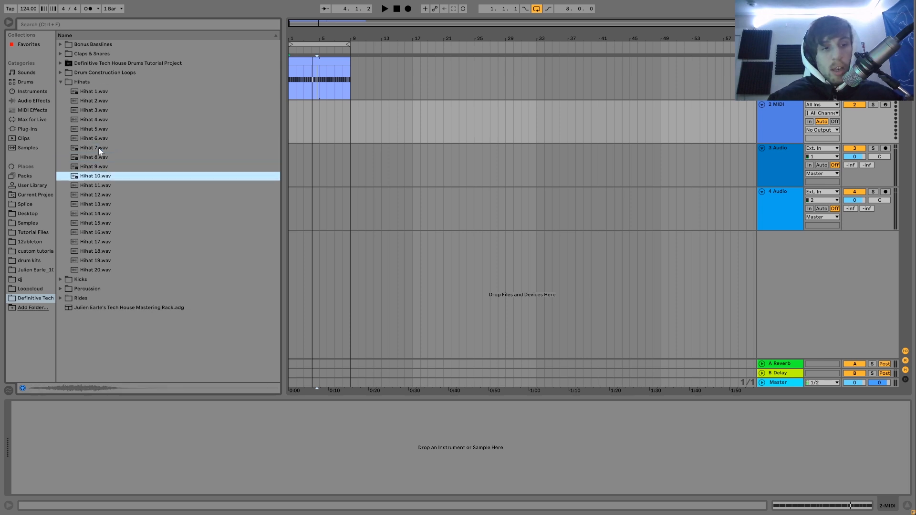
key(Down)
key(Down)
key(Down)
key(Up)
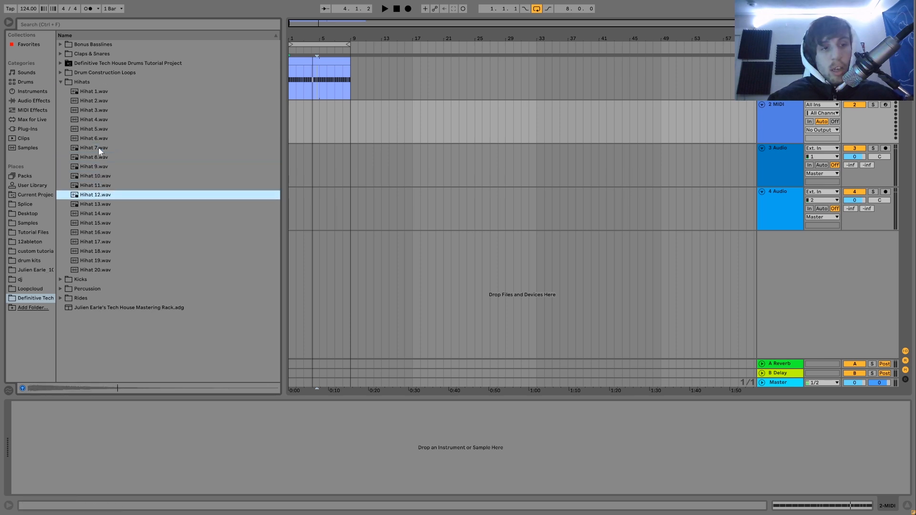
key(Return)
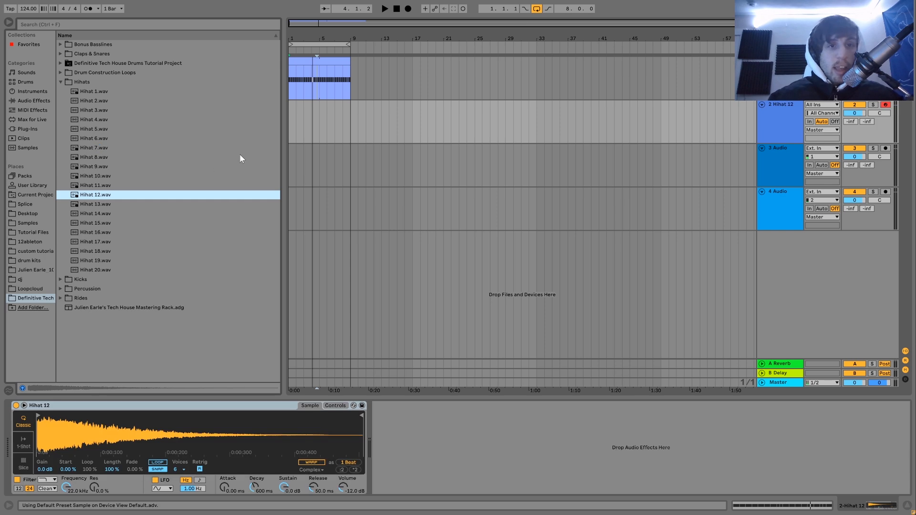
Create a four-bar MIDI clip at the start of the hi-hat track and place a 1/16 C3 note at 1.1.3.
click(320, 123)
key(ctrl+shift+m)
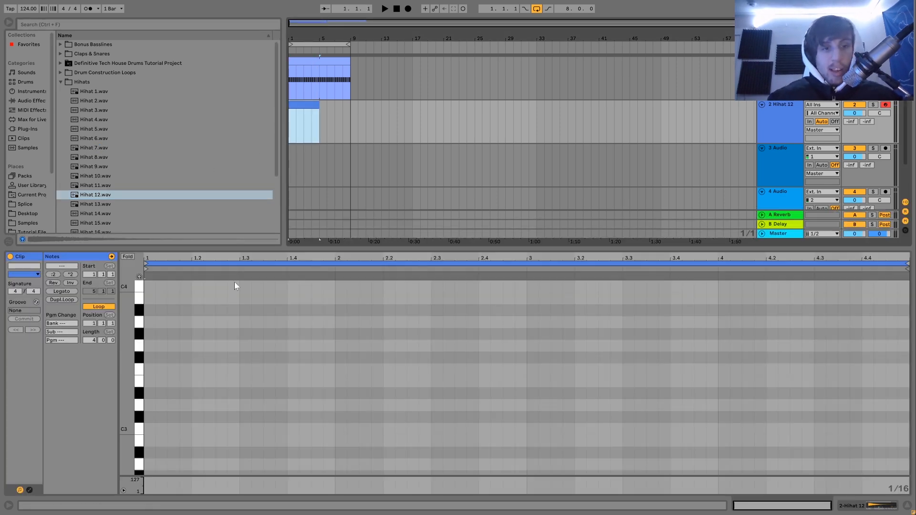
double_click(171, 429)
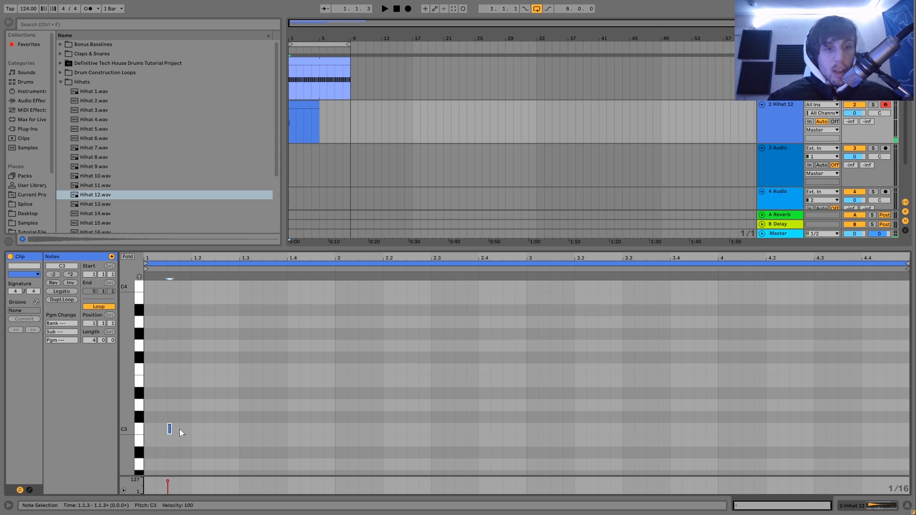
click(180, 428)
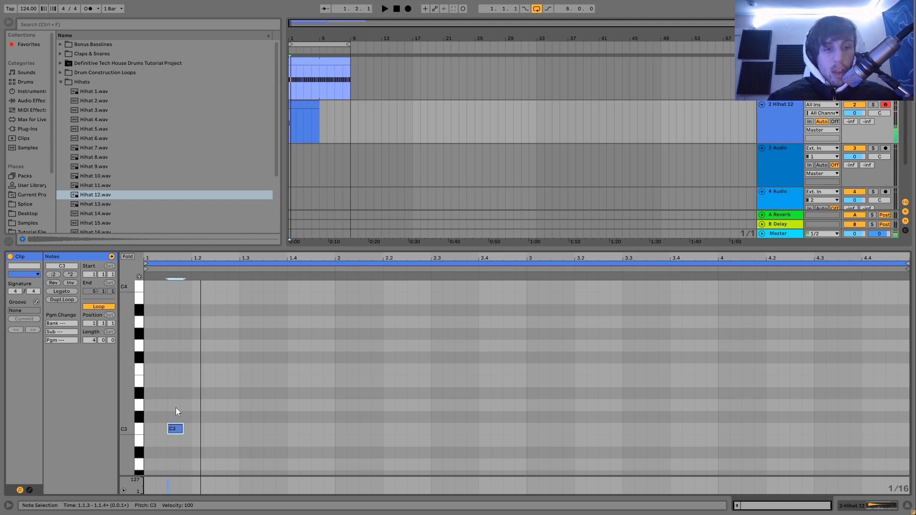
Duplicate the C3 hi-hat note at one-beat intervals so that a hi-hat falls on every offbeat of the four-bar clip.
drag(173, 400, 214, 431)
key(ctrl+d)
key(ctrl+d)
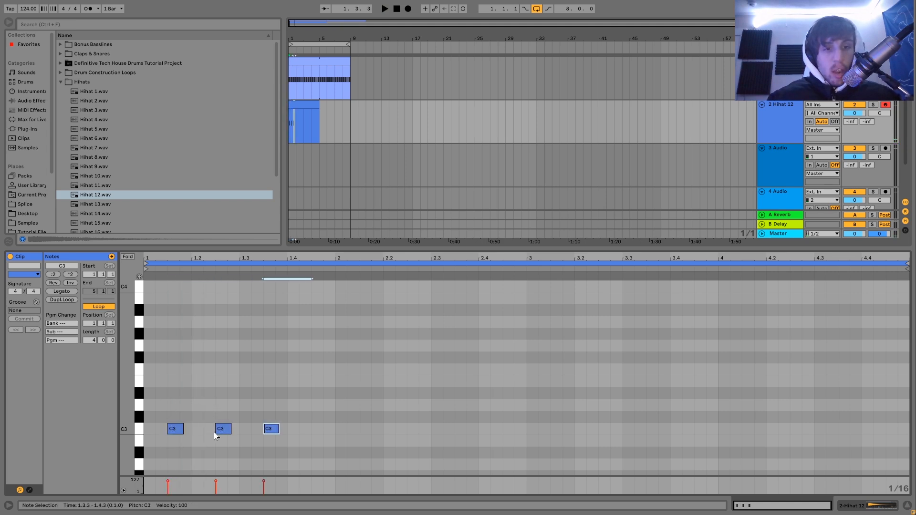
key(ctrl+d)
key(ctrl+d)
key(ctrl+d)
key(ctrl+d)
key(ctrl+d)
key(ctrl+d)
key(ctrl+d)
key(ctrl+d)
key(ctrl+d)
key(ctrl+d)
key(ctrl+d)
key(ctrl+d)
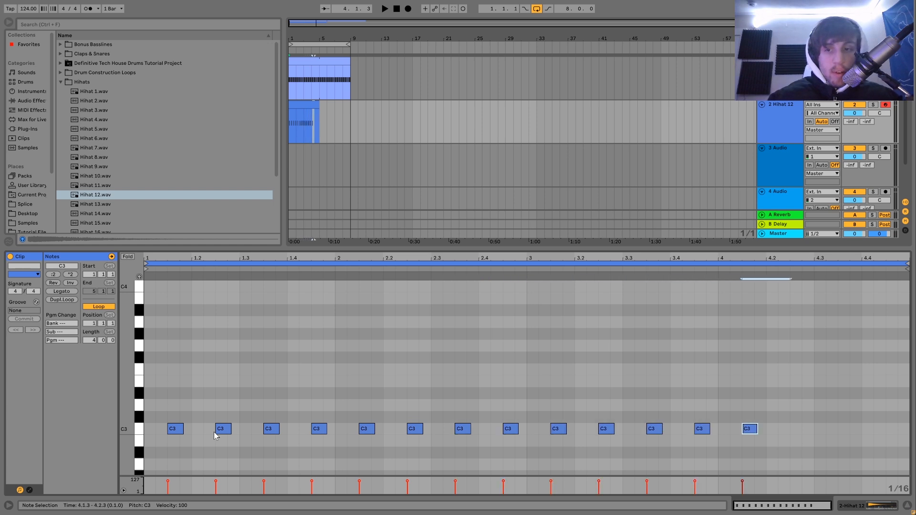
key(ctrl+d)
Extend the hi-hat clip to eight bars and lower the track volume to -2.0 dB during playback.
key(space)
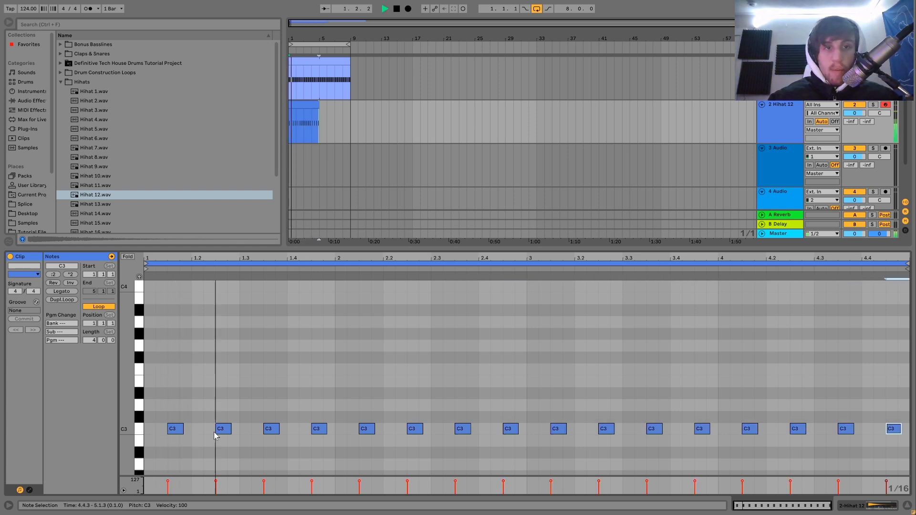
drag(319, 115, 348, 110)
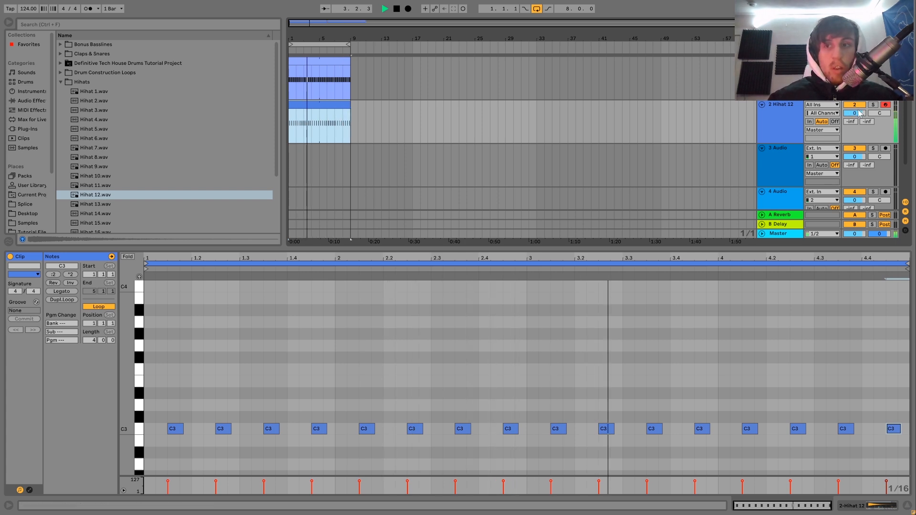
drag(857, 113, 859, 117)
Try Hihat 16 in place of Hihat 12 on the hi-hat track, listen to it and undo the swap.
click(780, 122)
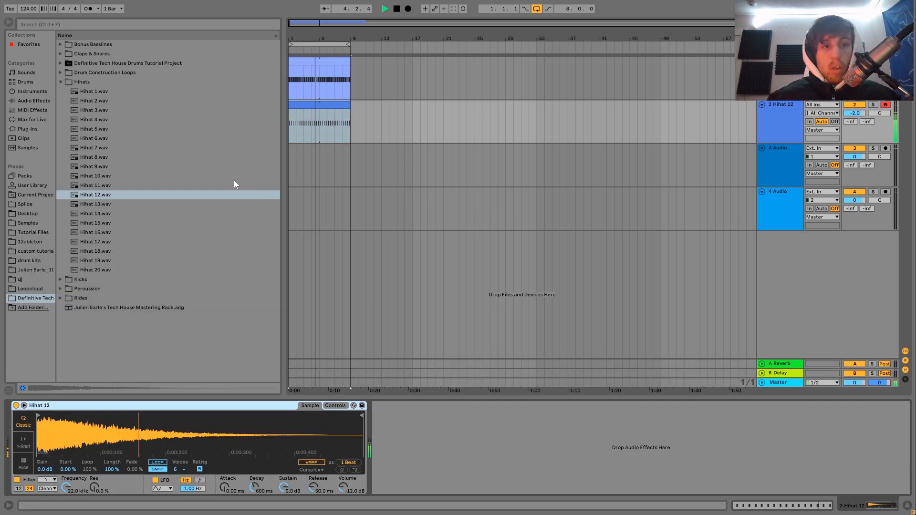
click(116, 221)
key(Down)
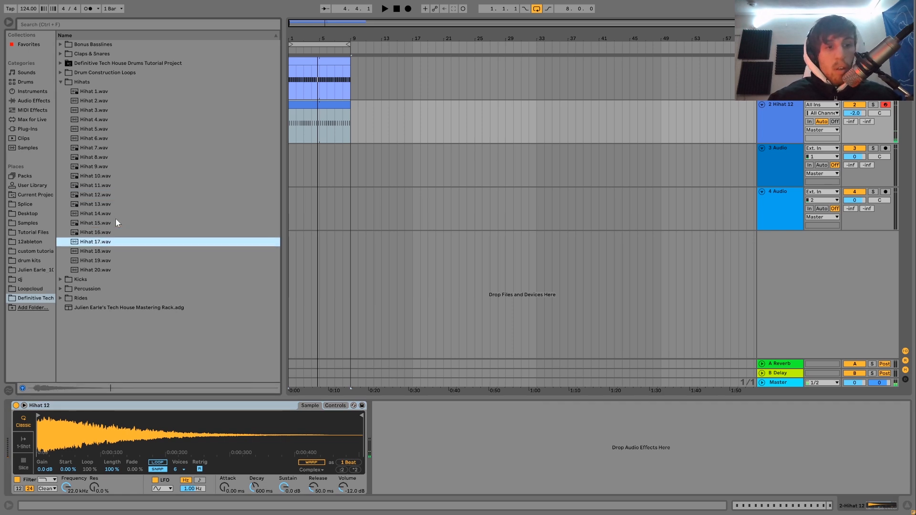
key(Return)
key(space)
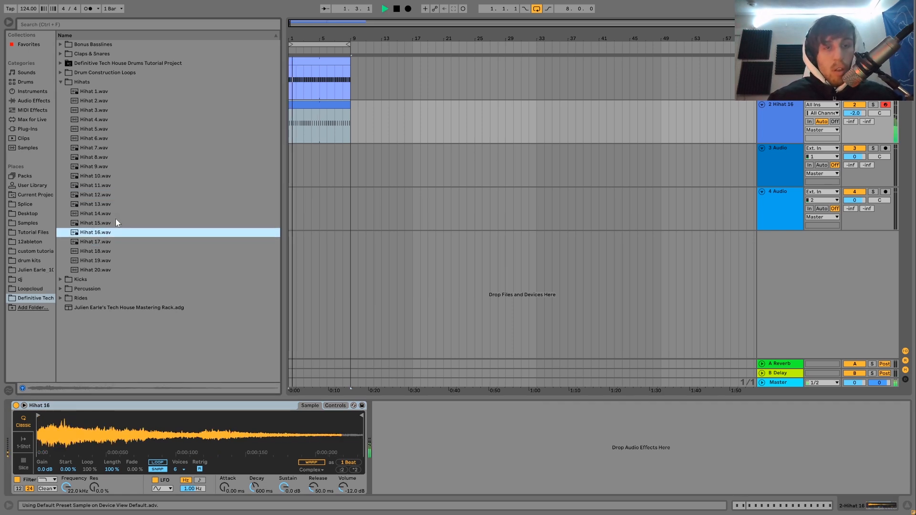
key(ctrl+z)
key(space)
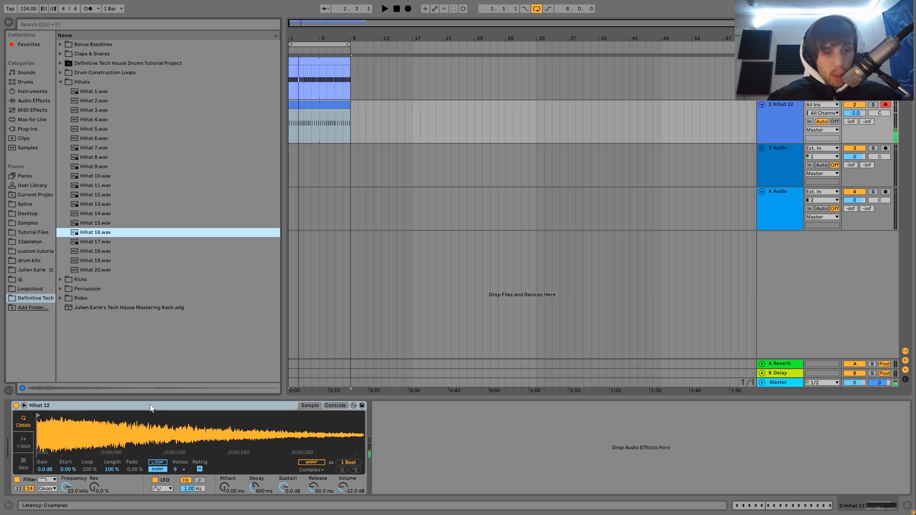
Group the Hihat 12 instrument into an Instrument Rack and add Hihat 16 as a second chain.
click(68, 423)
key(ctrl+g)
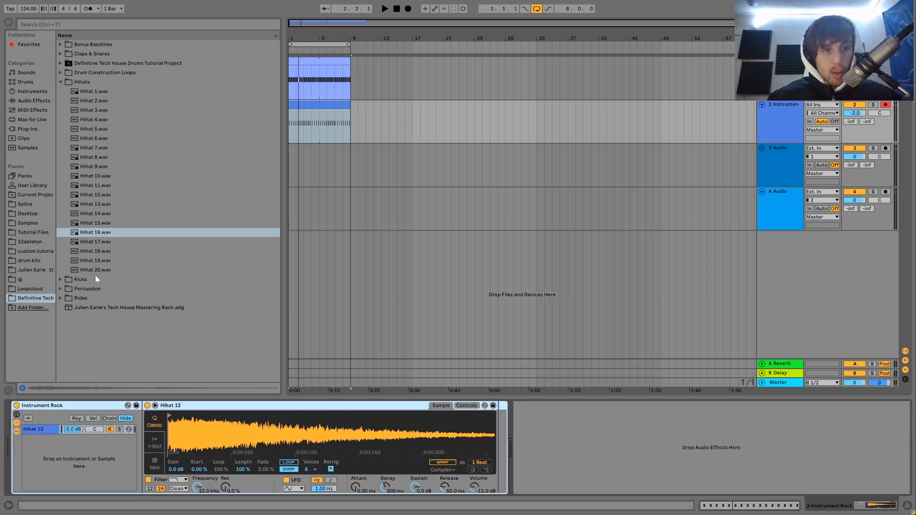
drag(95, 234, 64, 474)
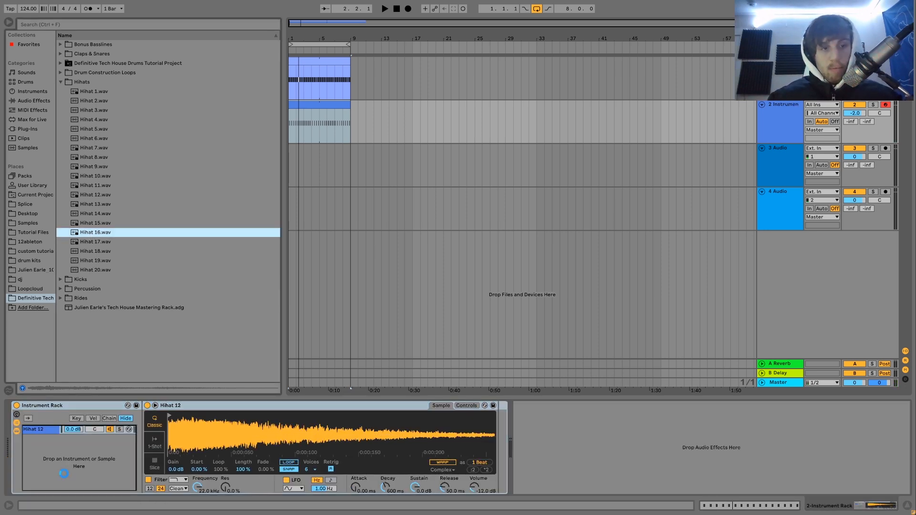
Play the layered hi-hats and set the track volume to -2.3 dB.
key(space)
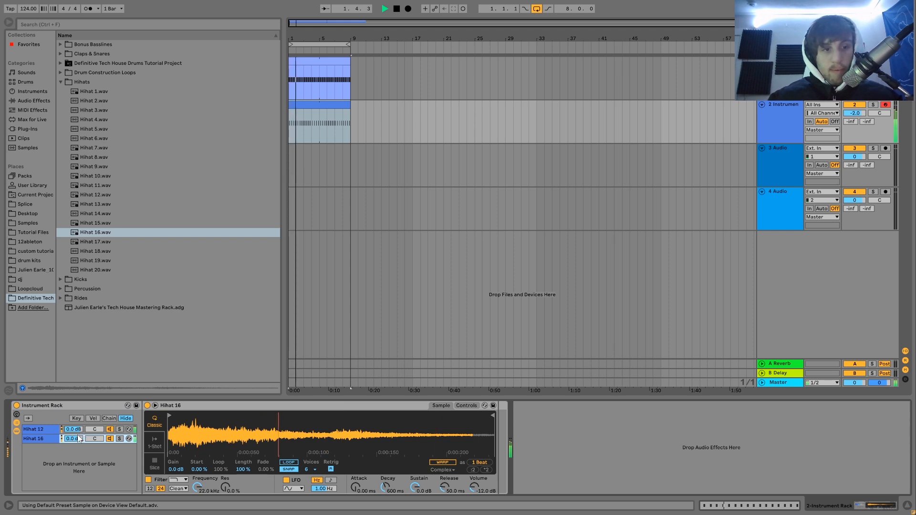
click(56, 430)
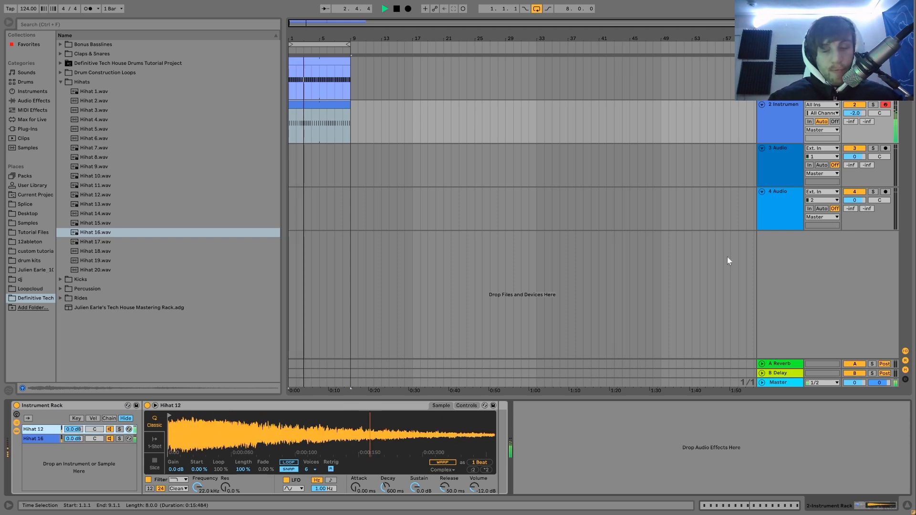
drag(862, 112, 862, 114)
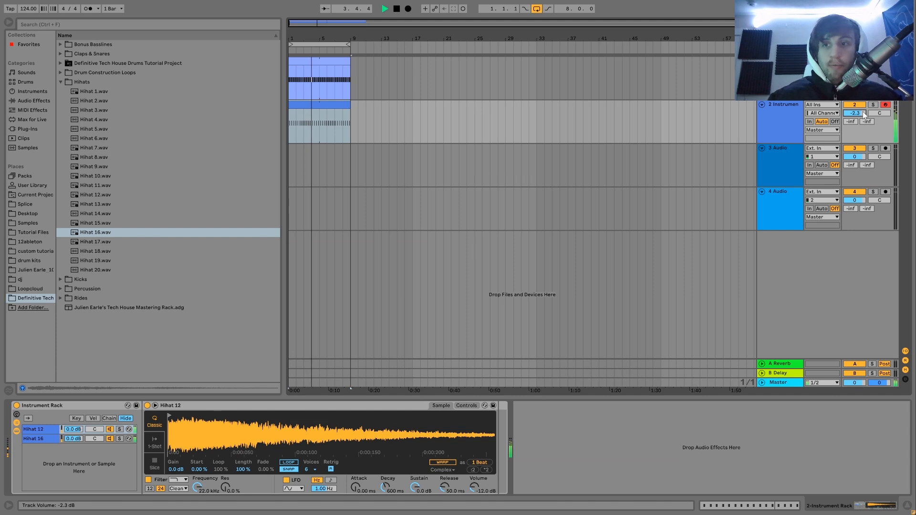
key(space)
Audition the samples from Hihat 4 up to Hihat 1 as alternatives for the second layer.
click(74, 119)
key(Up)
key(Up)
key(Up)
key(Down)
key(Up)
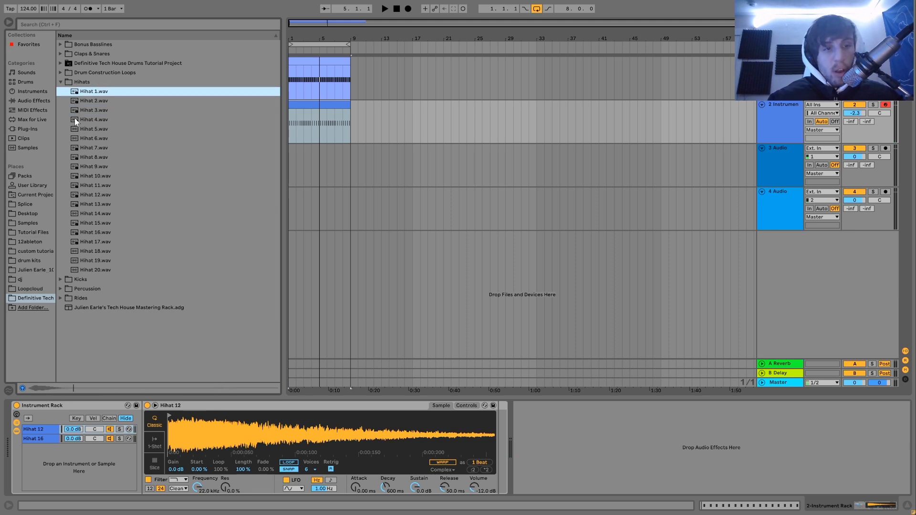
Solo the rack's Hihat 16 chain, replace its sample with Hihat 1 and release the solo to hear both layers.
click(120, 439)
key(space)
drag(89, 90, 175, 416)
click(119, 439)
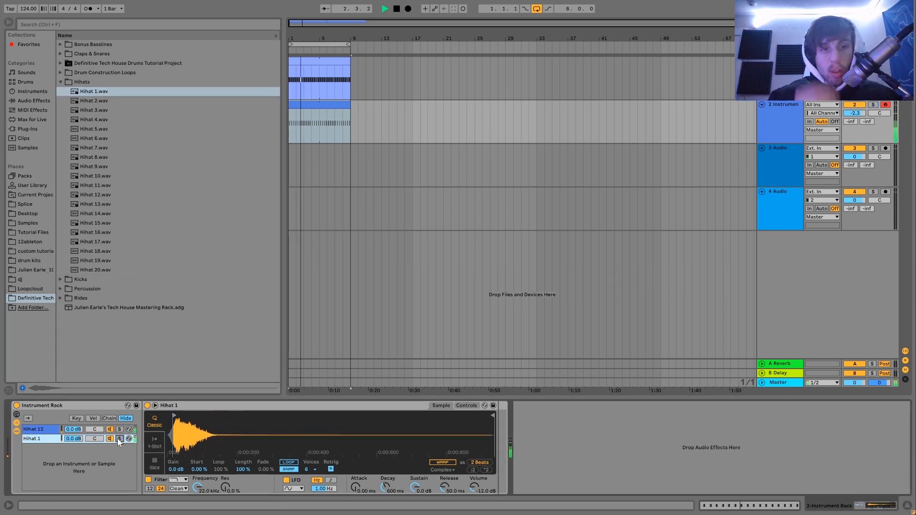
key(space)
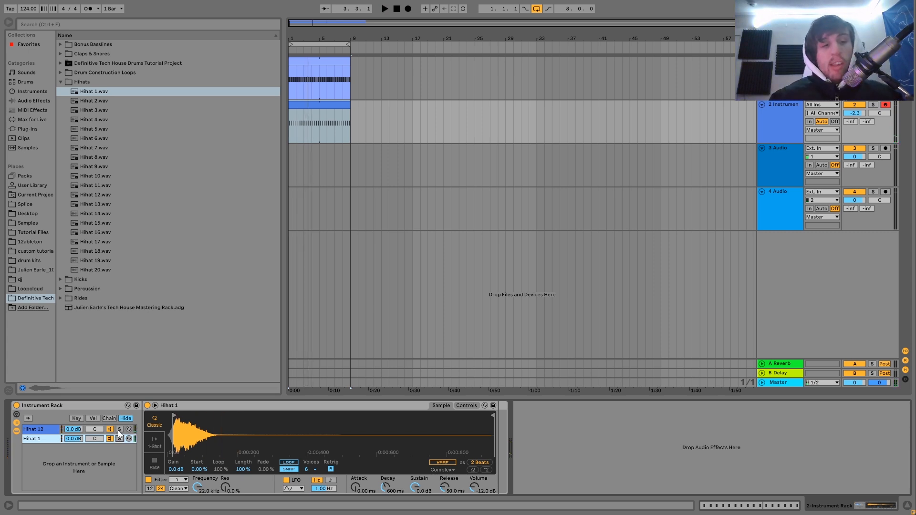
Solo the Hihat 12 chain, change its filter type and set the filter frequency to 1.00 kHz during playback.
click(119, 429)
key(space)
click(179, 480)
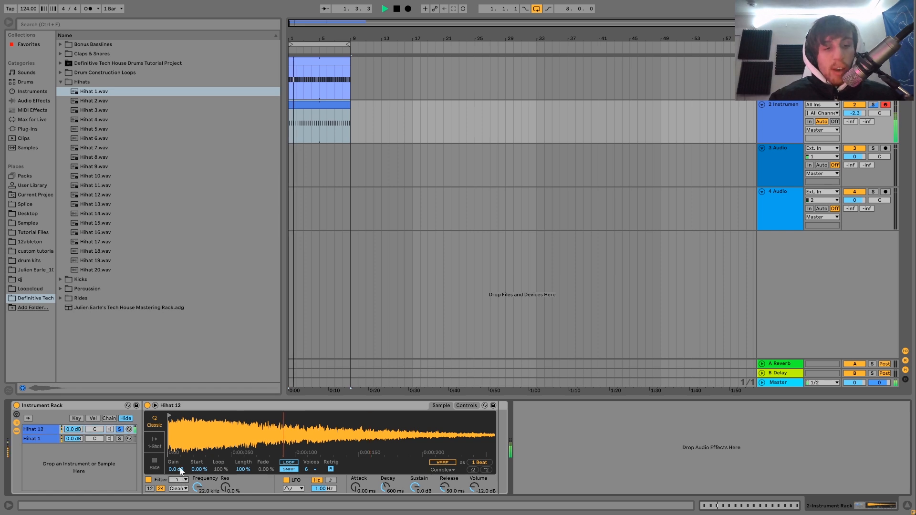
click(177, 451)
drag(199, 477, 199, 506)
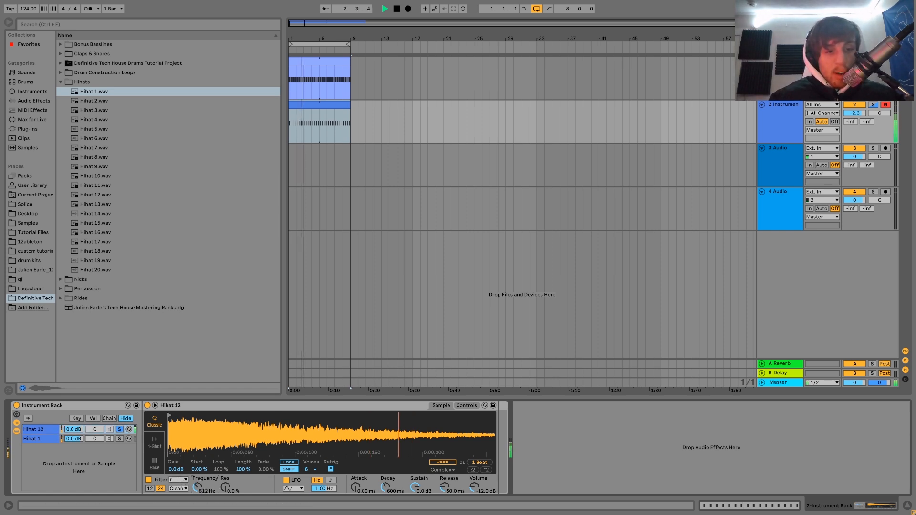
key(space)
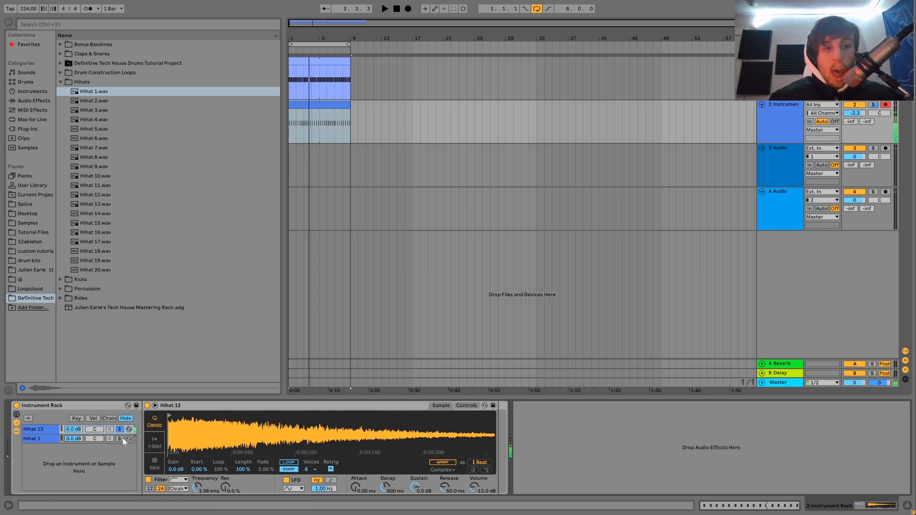
Solo the rack's Hihat 1 chain, start playback and release the solo to hear both layers.
click(119, 439)
key(space)
click(119, 439)
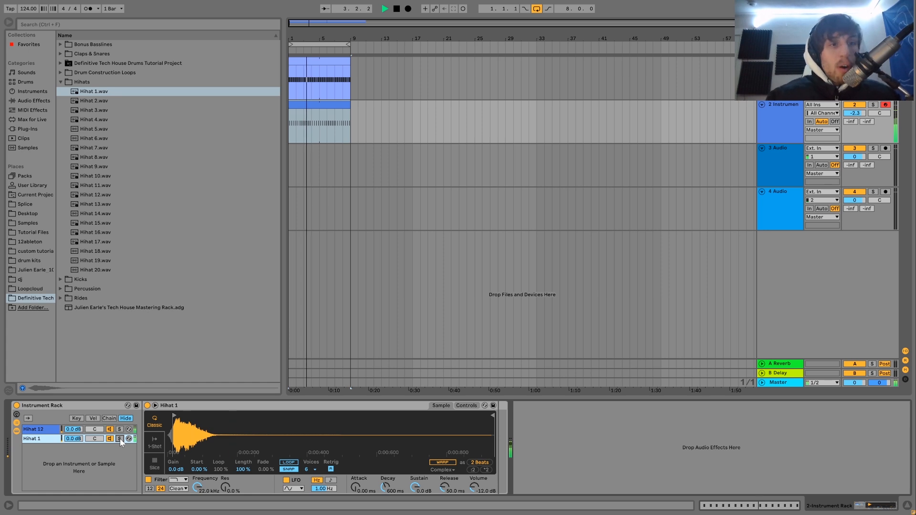
Add a Saturator after the hi-hat rack, set its drive to 3.00 dB and lower the track volume to -4.4 dB.
click(24, 101)
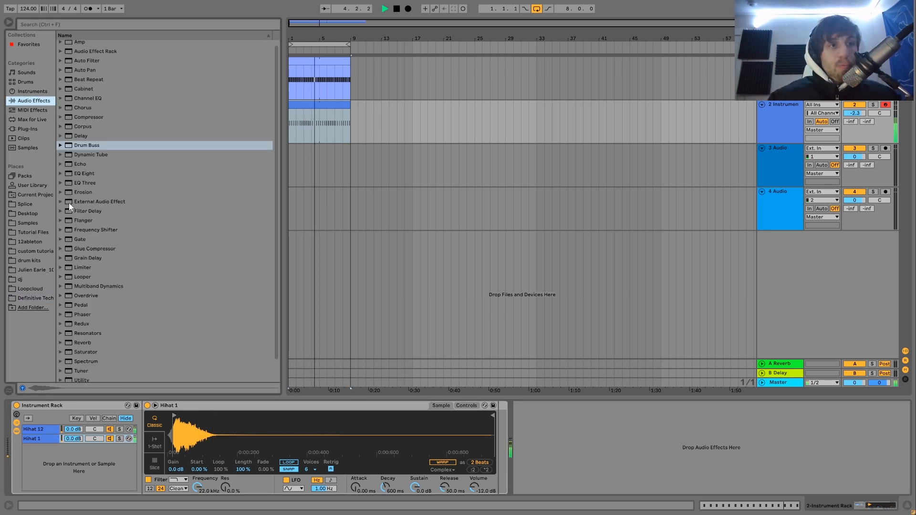
scroll(109, 265, down, 2)
drag(86, 330, 527, 424)
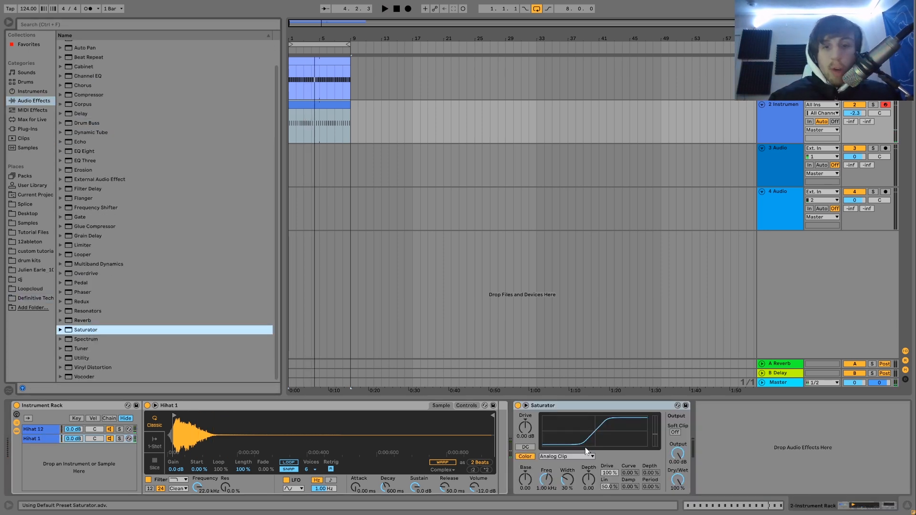
key(space)
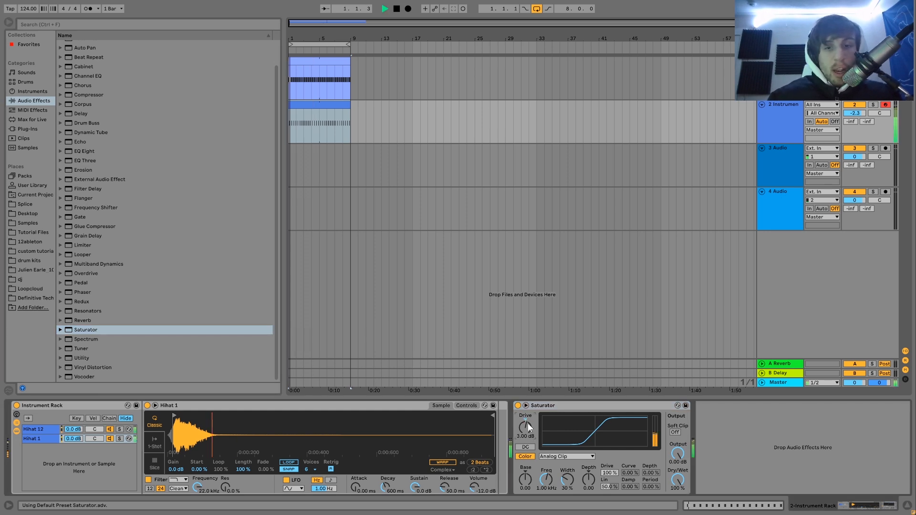
drag(859, 113, 859, 118)
Add an Auto Filter after the hi-hat Saturator, switch it to high-pass and set its frequency to 197 Hz during playback.
scroll(106, 63, up, 2)
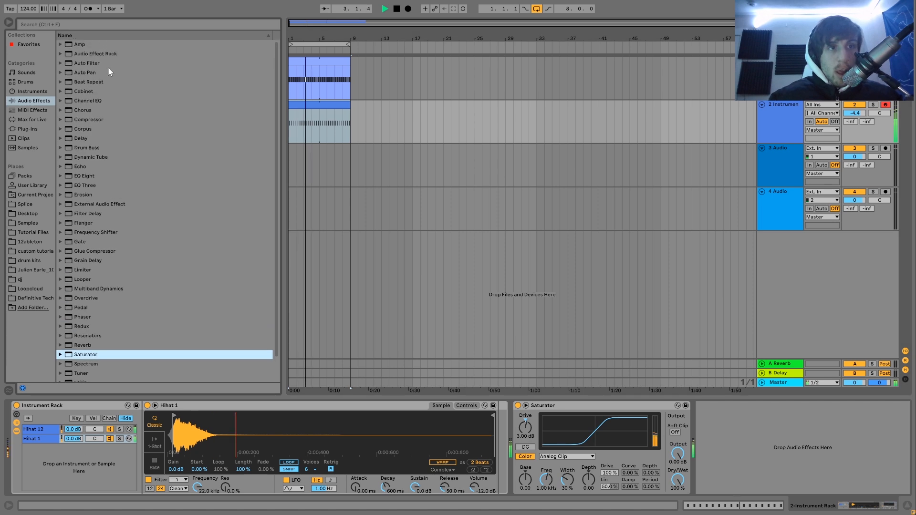
drag(99, 63, 708, 411)
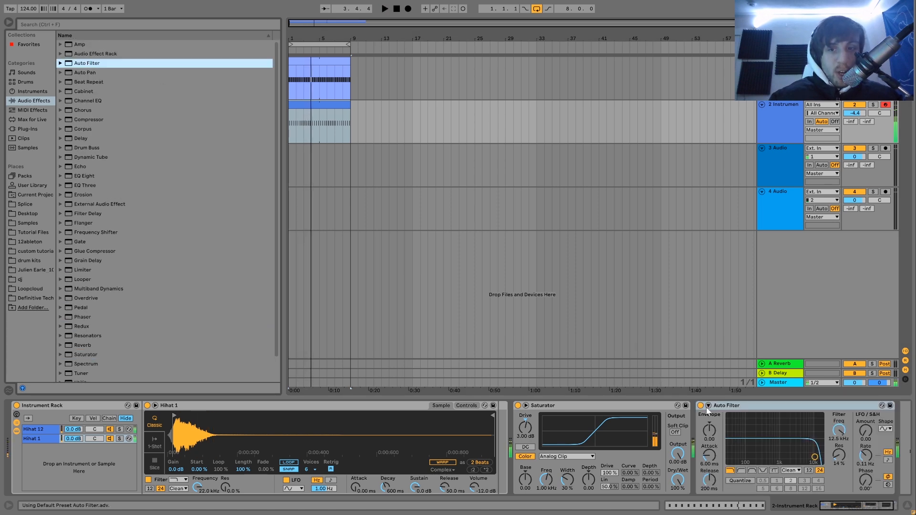
click(741, 471)
drag(760, 461, 765, 458)
key(space)
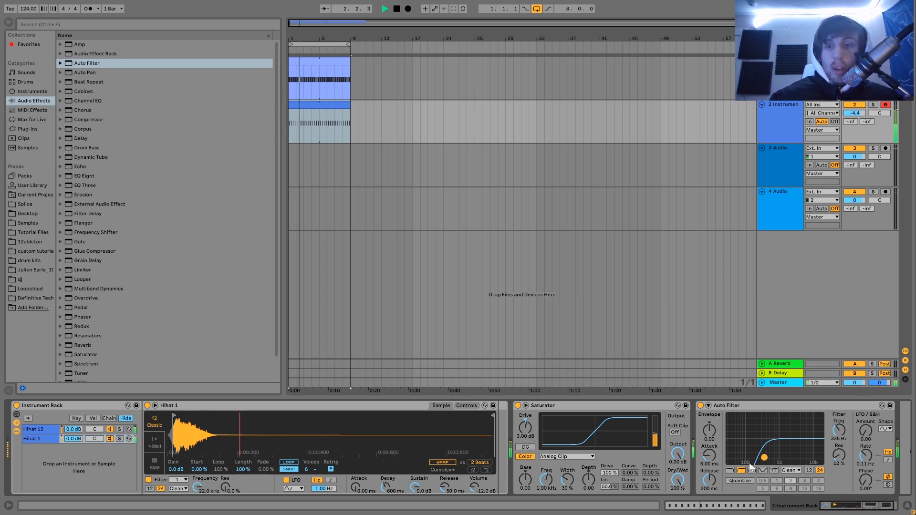
drag(764, 458, 757, 458)
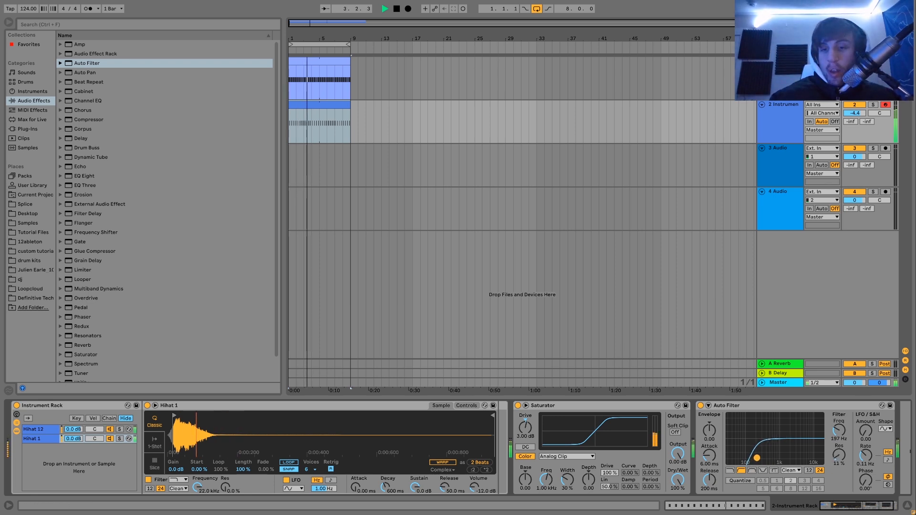
key(space)
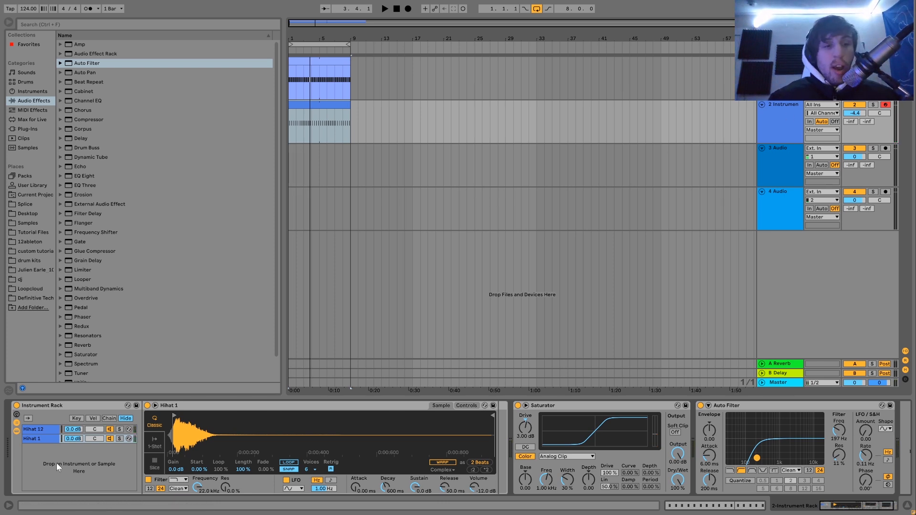
Insert a MIDI track below the hi-hat track and delete the two audio tracks and both return tracks.
click(772, 134)
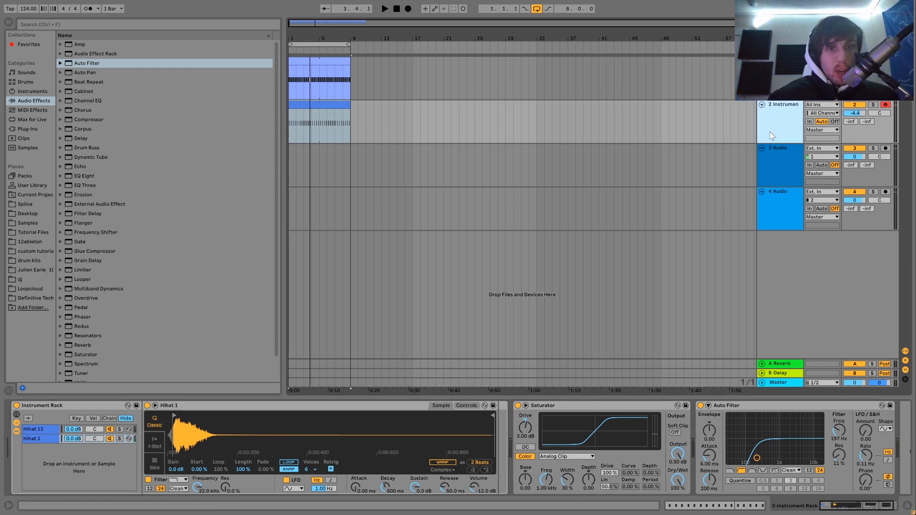
key(ctrl+shift+t)
click(782, 217)
shift+click(783, 245)
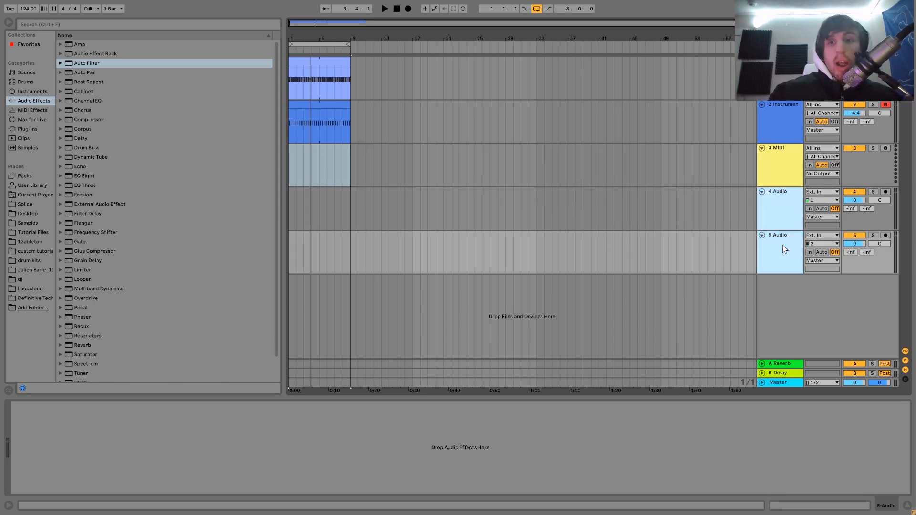
key(Delete)
click(778, 374)
key(Delete)
key(Delete)
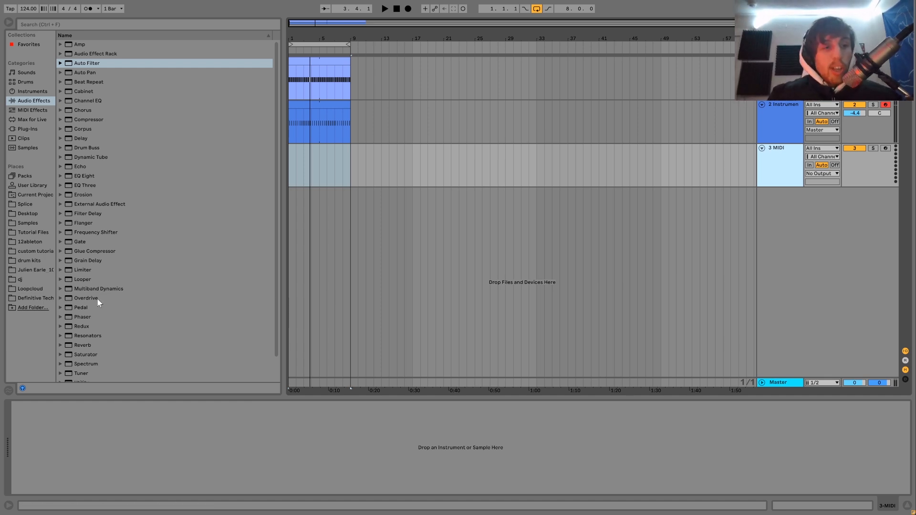
Audition the samples from Clap 5 to Clap 10 in the pack's Claps & Snares folder.
click(36, 299)
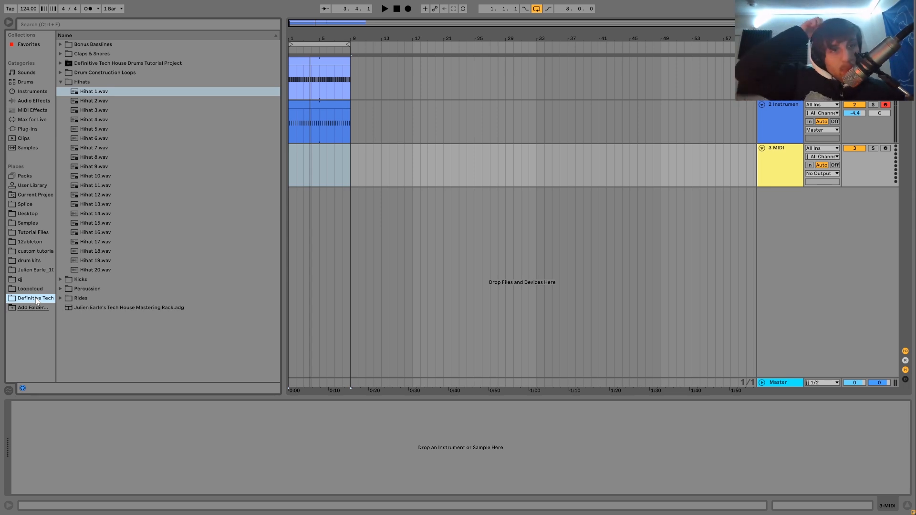
click(58, 55)
click(92, 119)
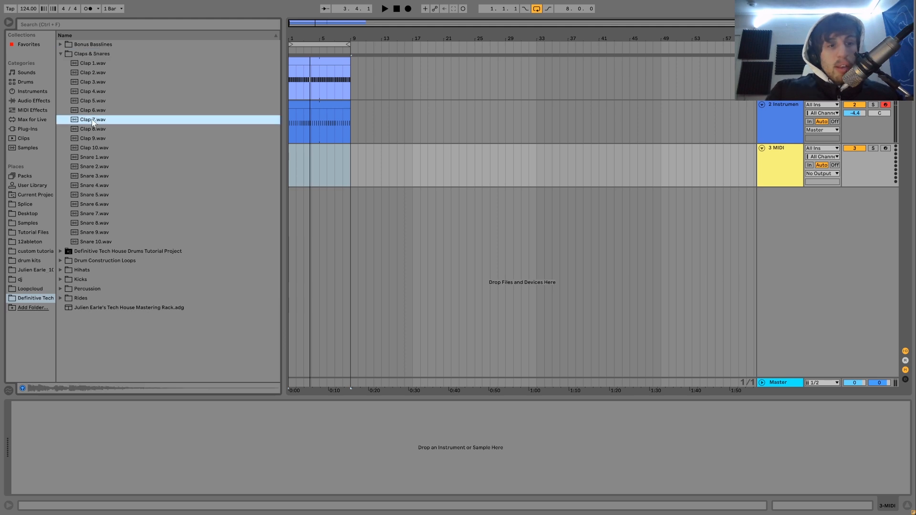
key(Up)
key(Up)
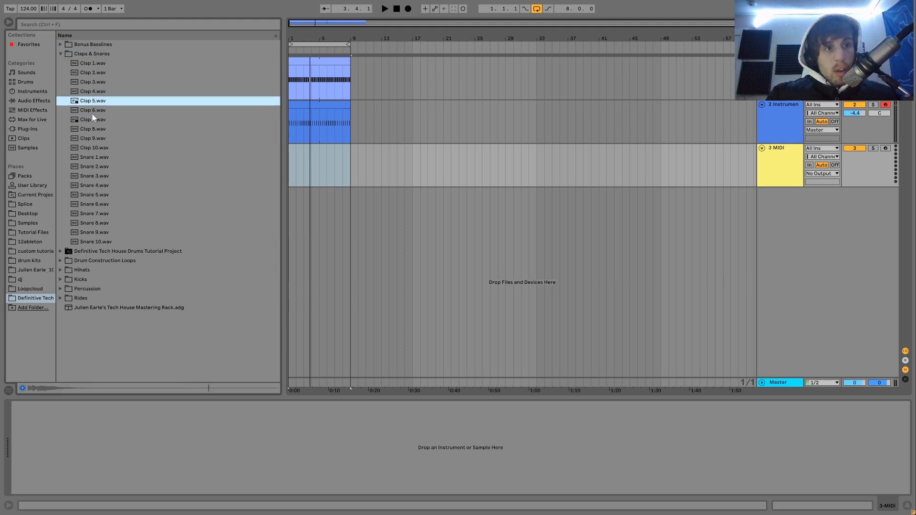
key(Down)
key(Down)
key(Down)
key(Down)
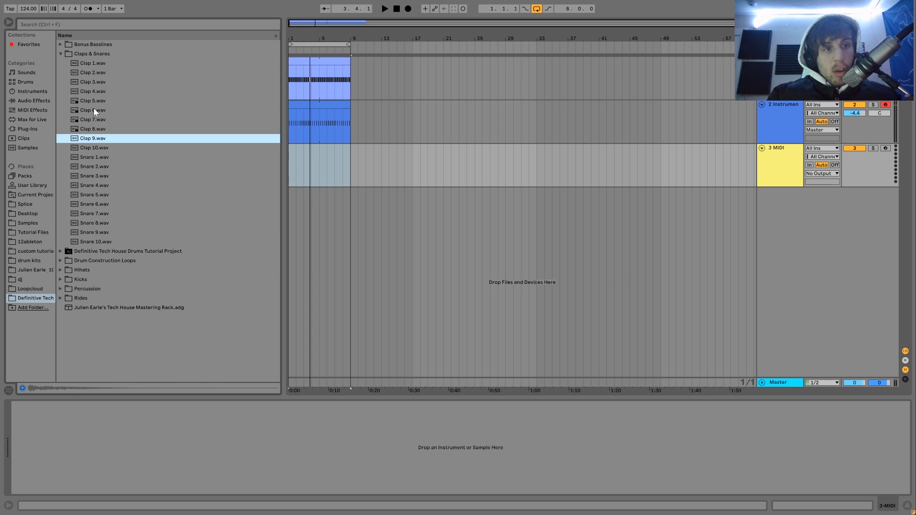
key(Down)
key(Up)
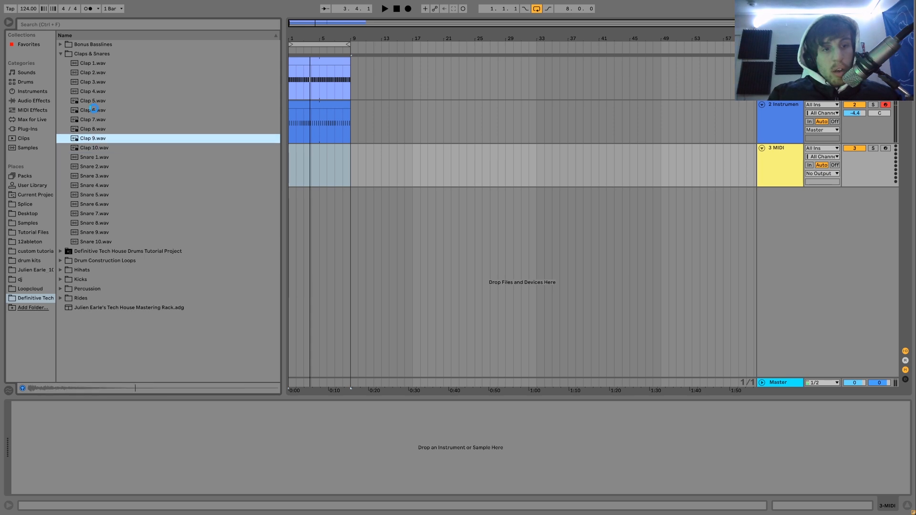
Load Clap 9 onto the new MIDI track and create an empty four-bar MIDI clip starting at bar 1.
key(Return)
drag(319, 176, 296, 176)
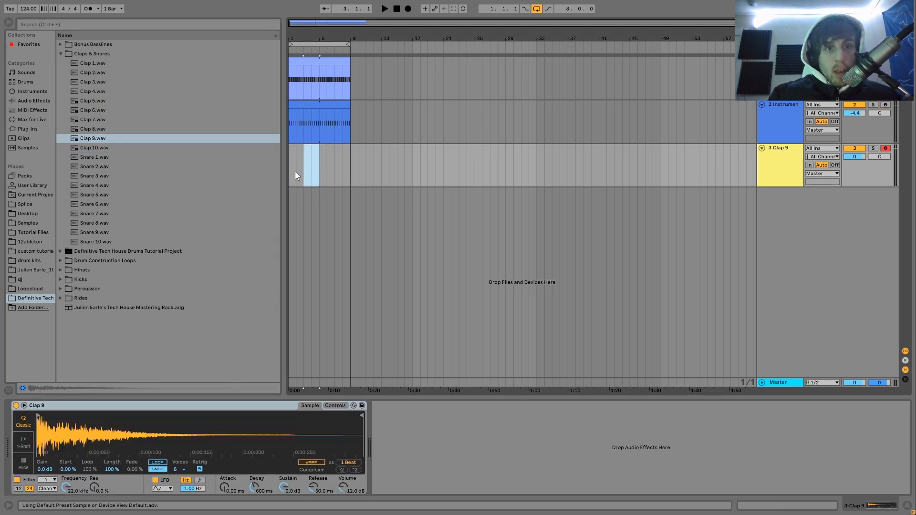
key(ctrl+shift+m)
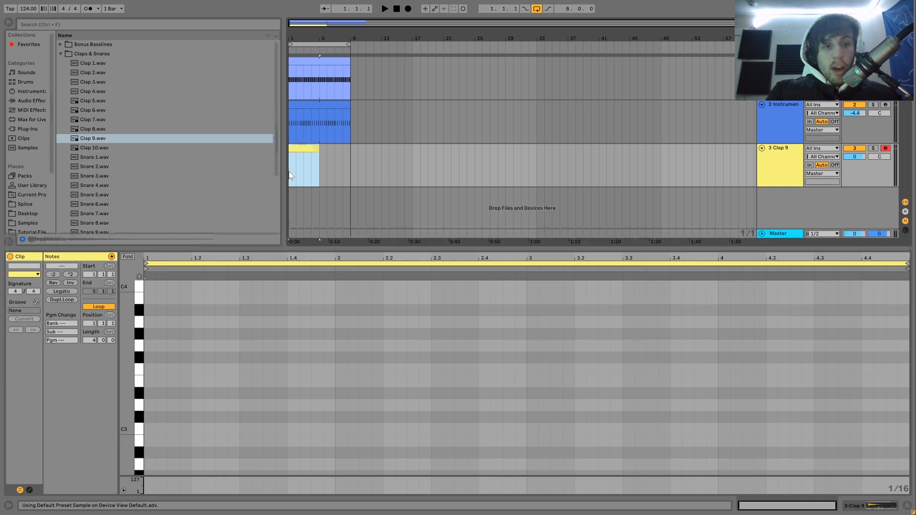
Place one-beat C3 notes on beats 2 and 4 of all four bars in the clap clip and play the loop.
double_click(187, 429)
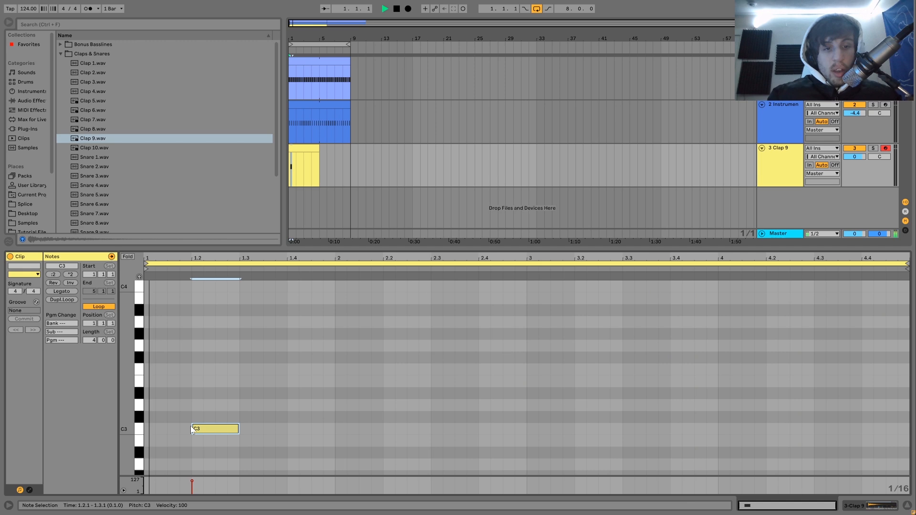
key(space)
drag(213, 399, 286, 457)
key(ctrl+d)
key(ctrl+d)
key(ctrl+d)
key(ctrl+d)
key(ctrl+d)
key(ctrl+d)
key(ctrl+d)
key(space)
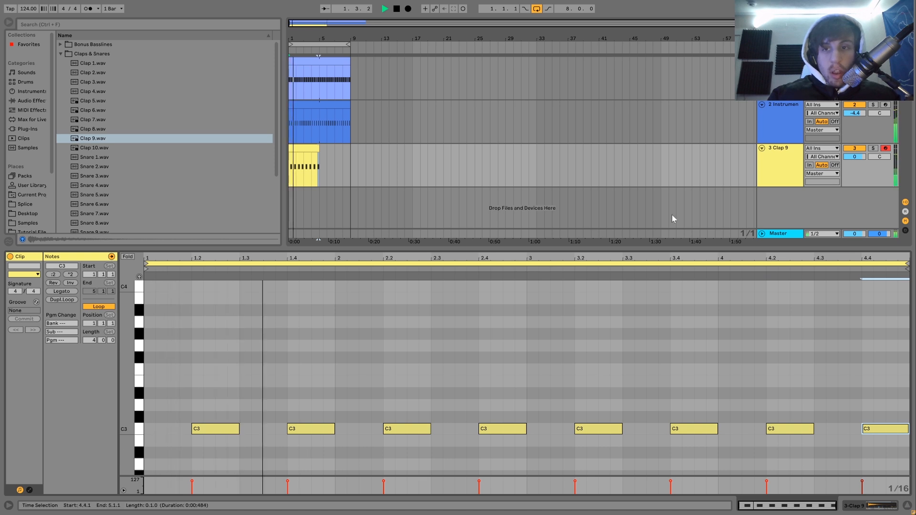
Add a Saturator with 4.00 dB drive to the clap track and extend the clap clip to bar 9.
click(791, 153)
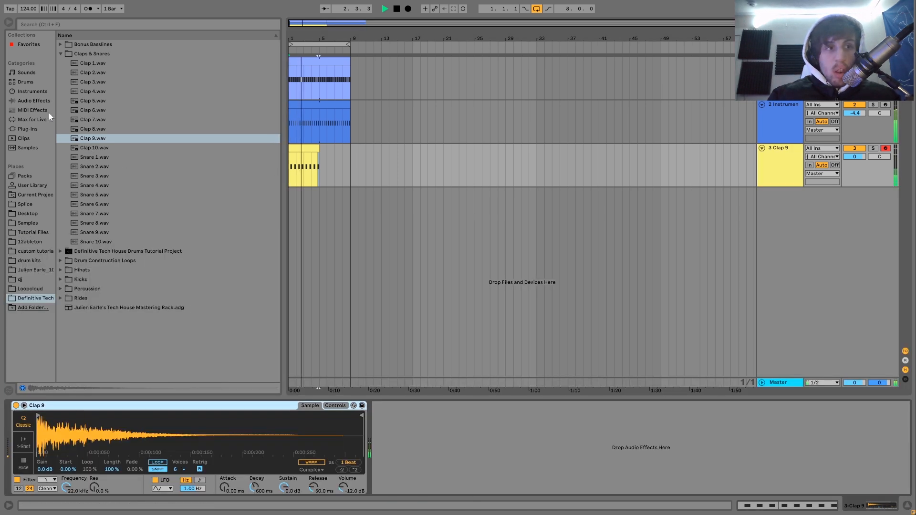
click(34, 100)
scroll(82, 222, down, 3)
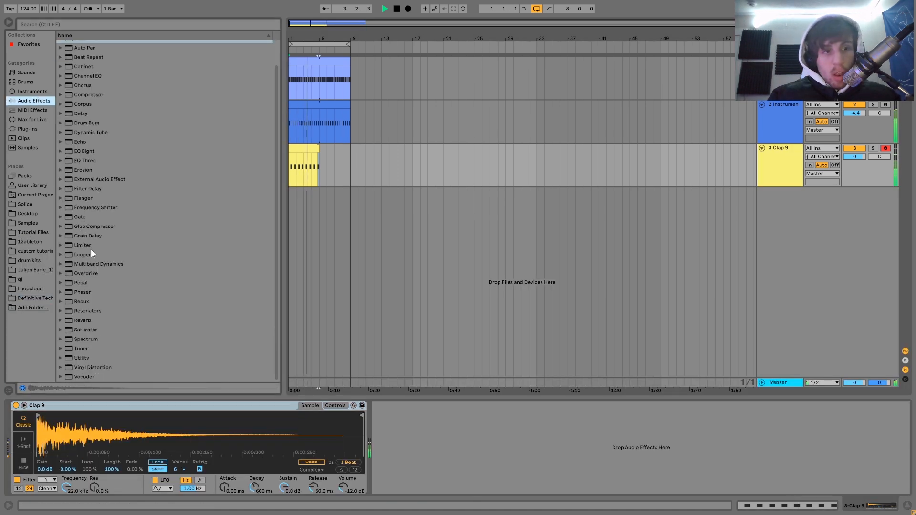
double_click(86, 330)
click(391, 438)
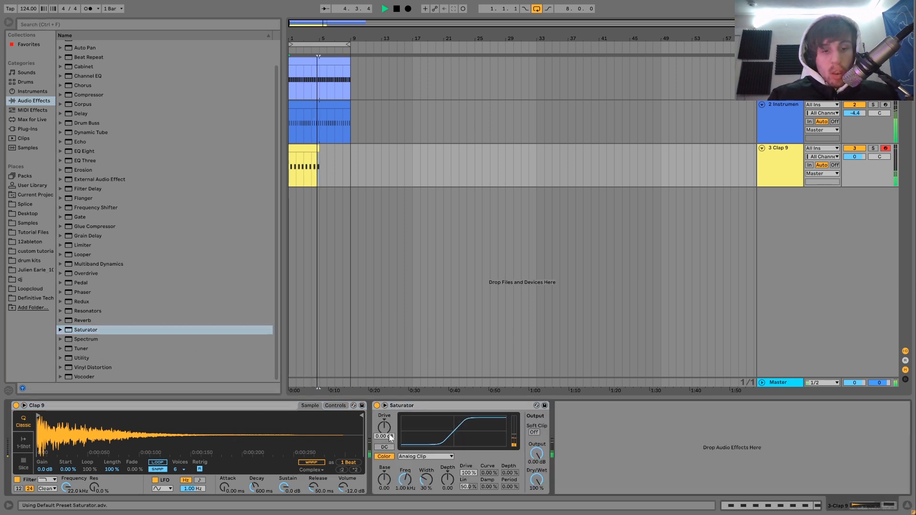
drag(389, 434, 388, 425)
key(space)
key(space)
drag(318, 147, 350, 147)
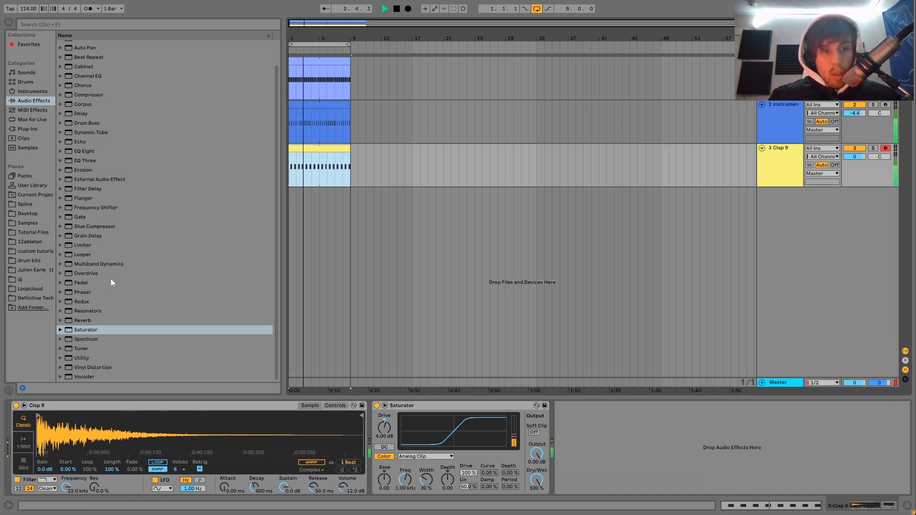
Swap the clap sample for Clap 10, play the loop and set the clap track volume to -3.2 dB.
click(36, 298)
click(100, 148)
key(space)
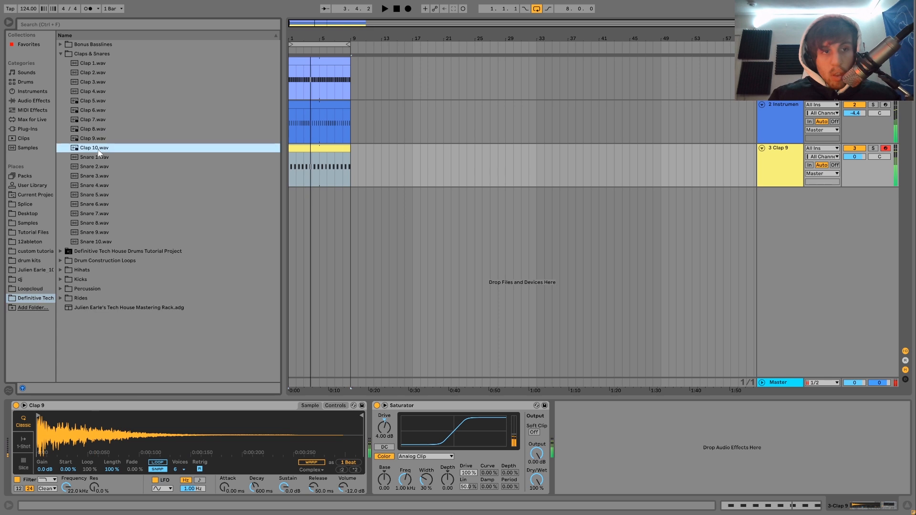
double_click(99, 150)
key(space)
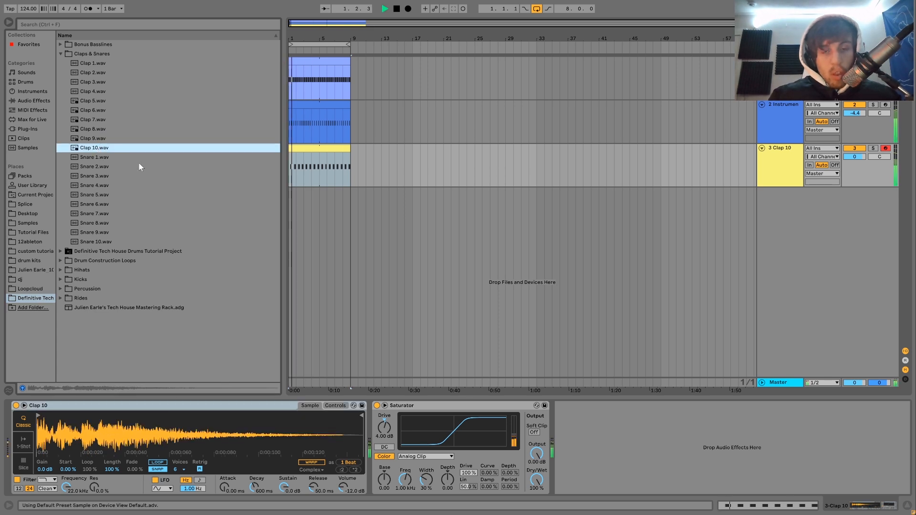
drag(861, 155, 863, 159)
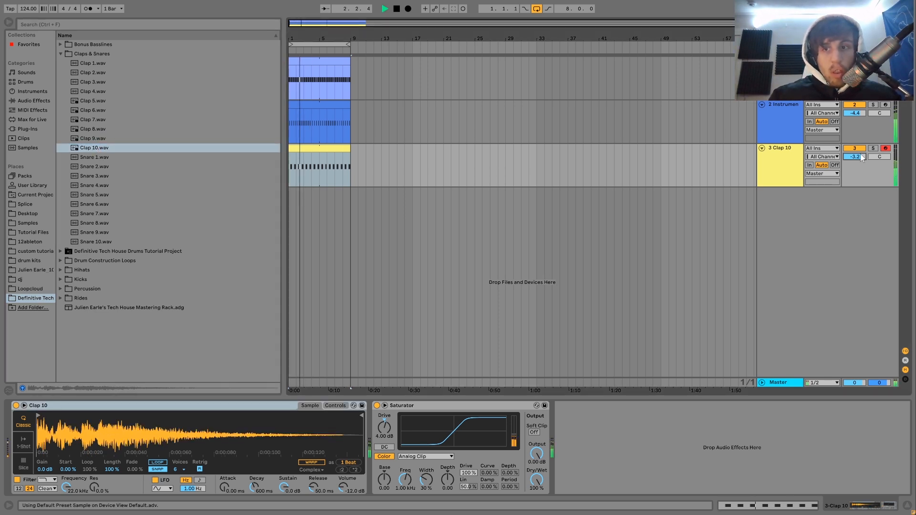
Try Clap 7 and Clap 6 as the clap track's sample while playing the loop.
key(space)
click(98, 131)
key(Up)
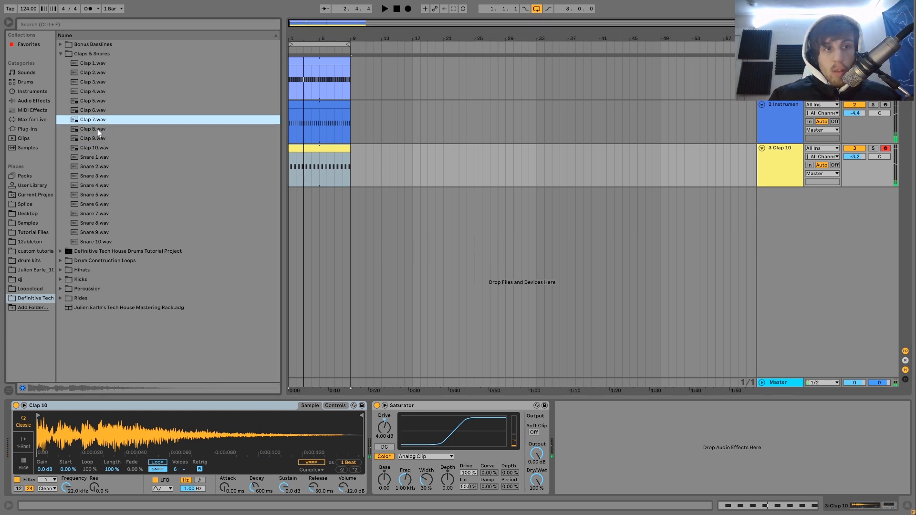
key(Return)
key(space)
key(Up)
key(Return)
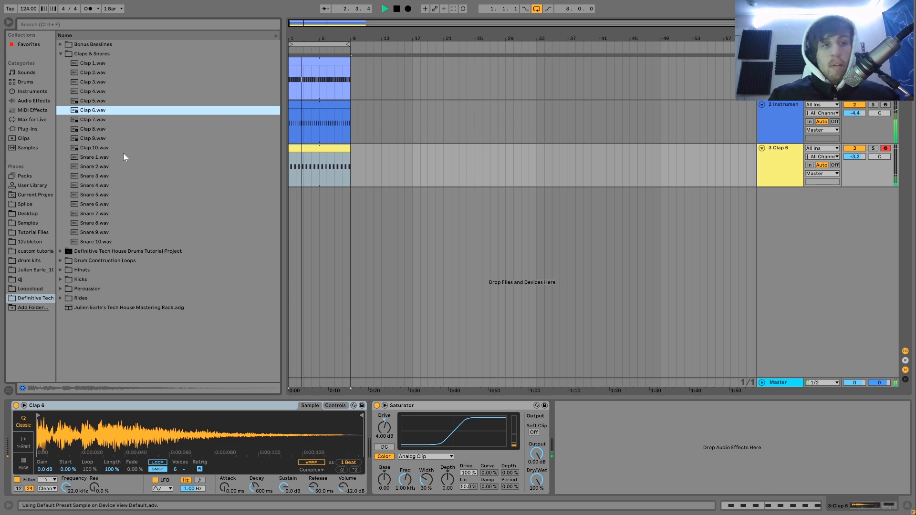
Load Clap 9 onto the clap track again and play the loop.
key(space)
click(96, 136)
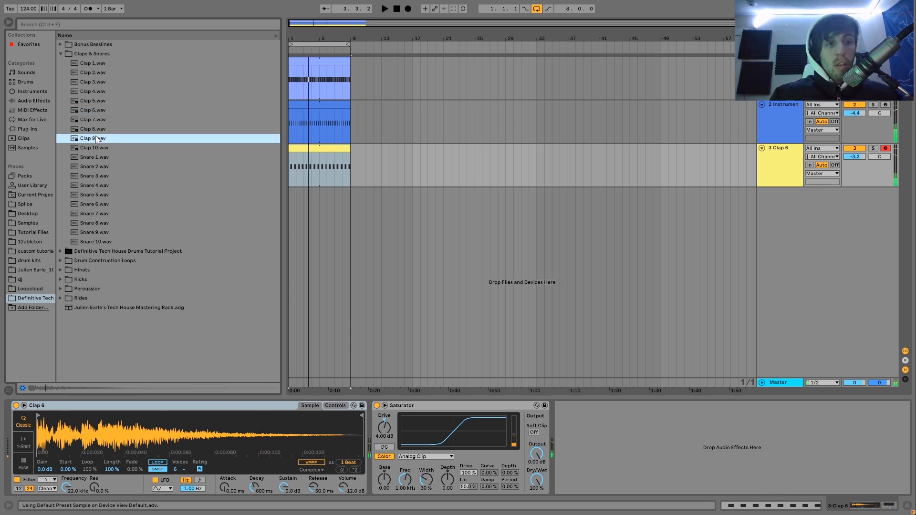
key(space)
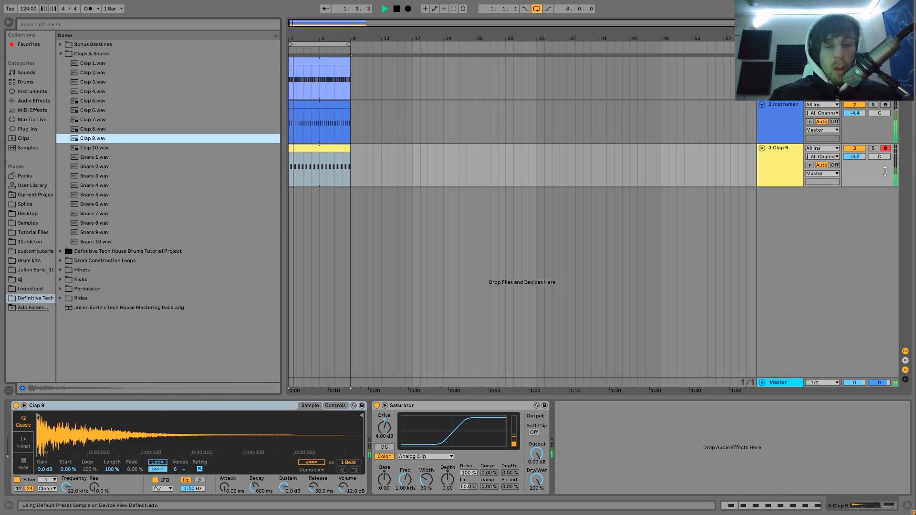
key(space)
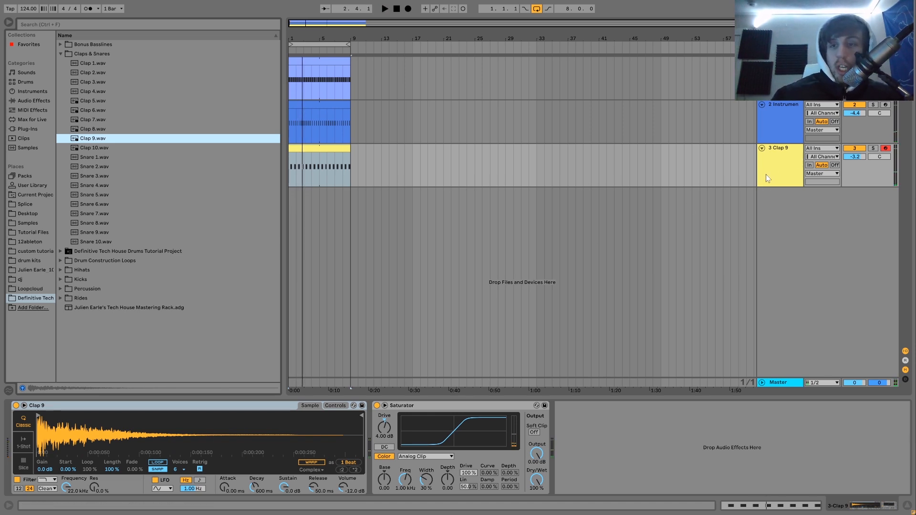
Group the hi-hat and clap tracks together.
click(779, 172)
click(776, 134)
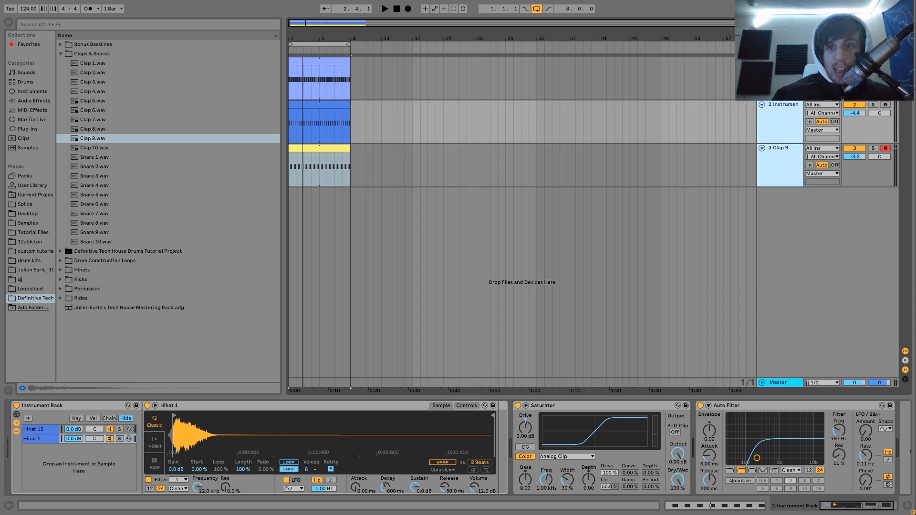
key(ctrl+g)
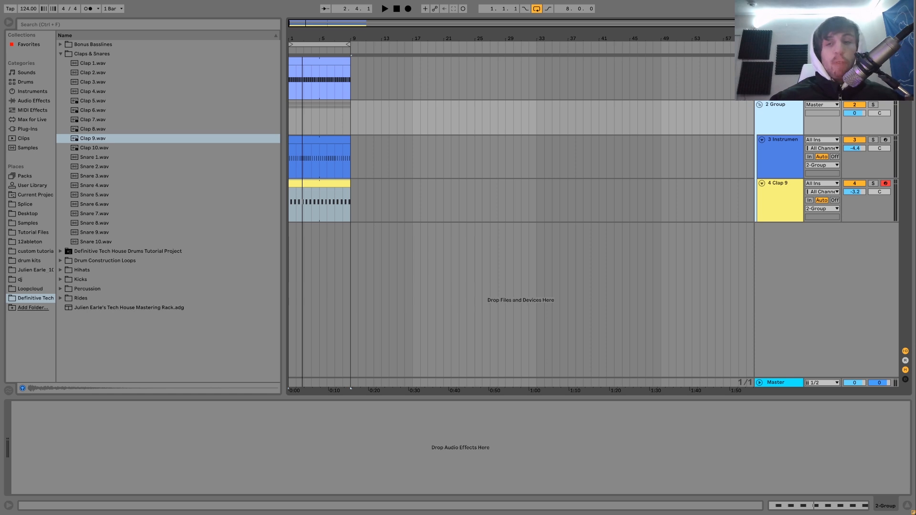
Compare the hi-hat and clap group played soloed with the same loop played in the full mix.
click(780, 77)
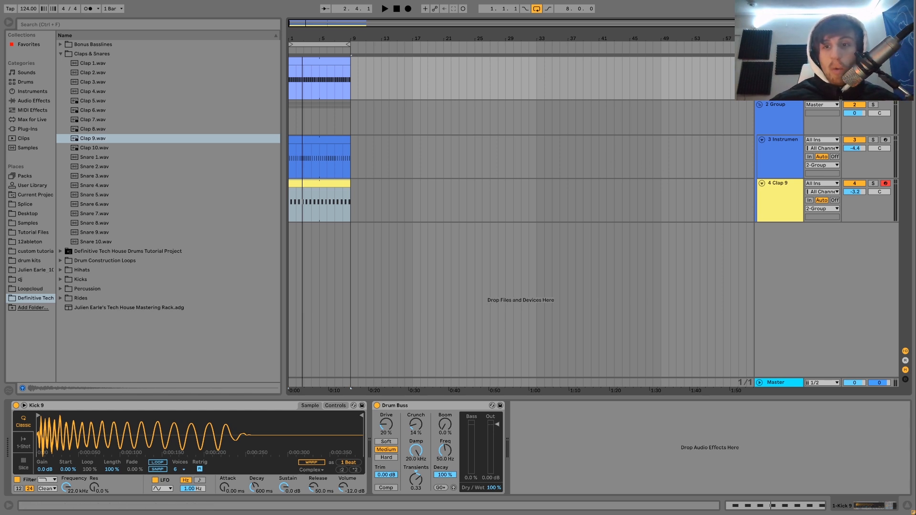
click(779, 115)
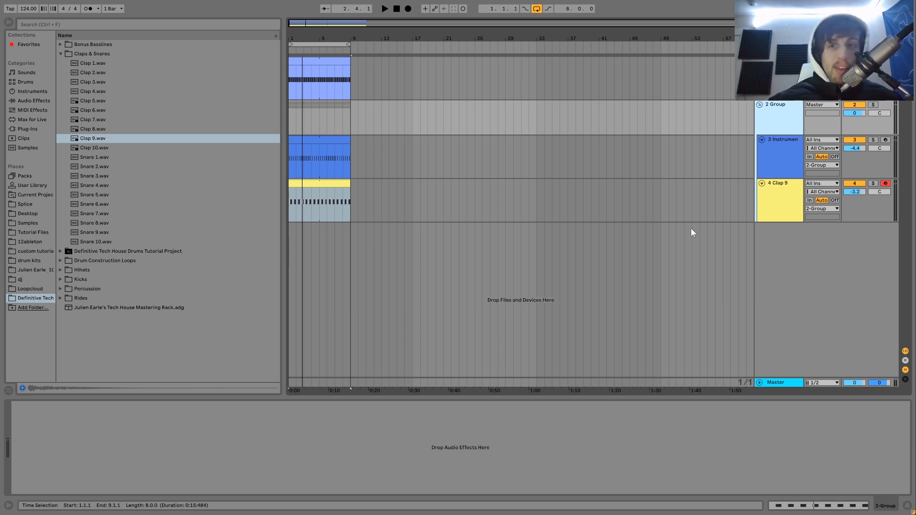
click(874, 105)
key(space)
key(space)
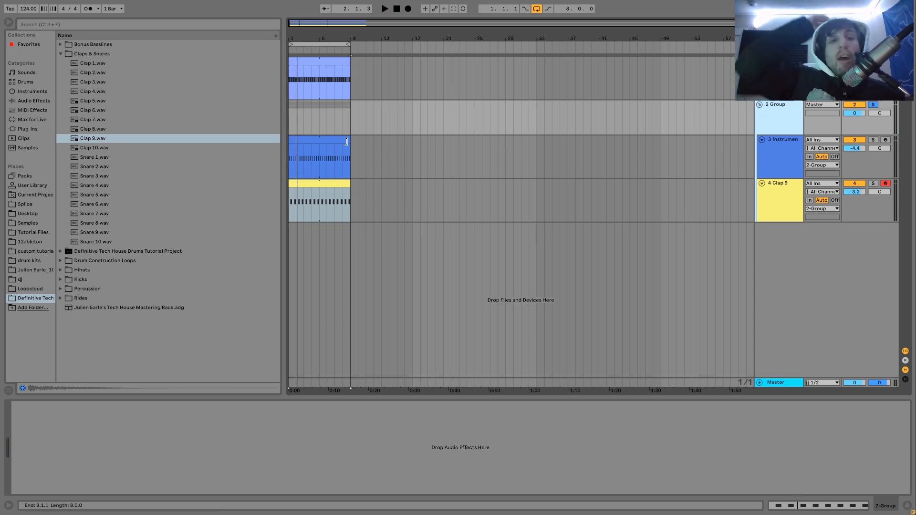
click(874, 105)
click(776, 128)
key(space)
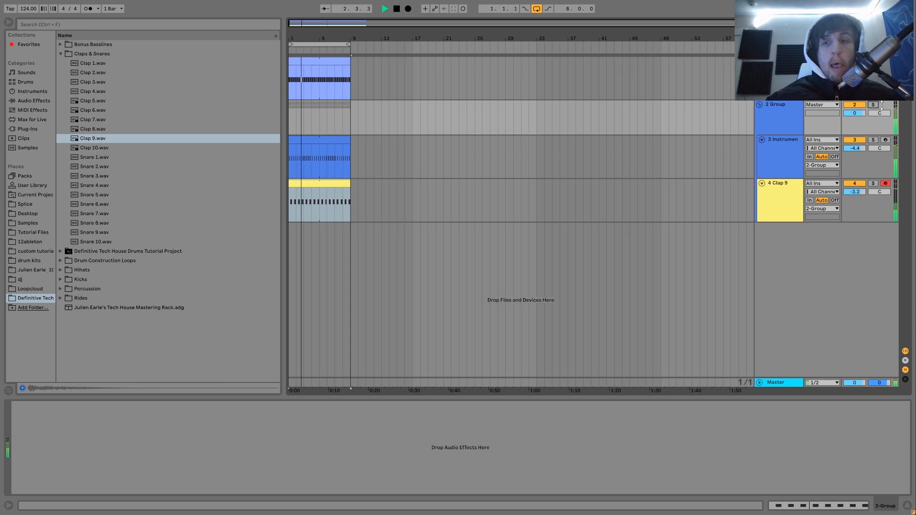
key(space)
Solo the hi-hat and clap group, add a Drum Buss to it and set Crunch to 13% during playback.
click(873, 104)
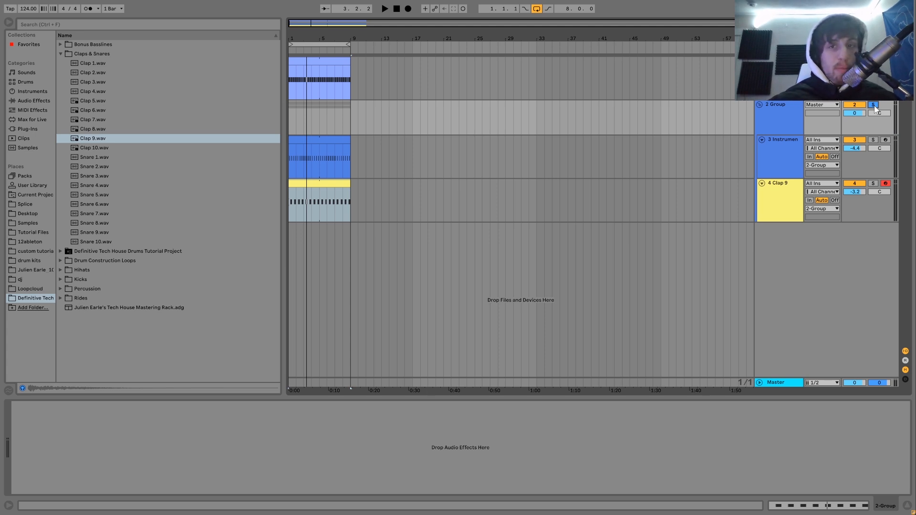
click(44, 101)
click(91, 128)
double_click(91, 128)
key(space)
click(56, 457)
drag(54, 425, 54, 413)
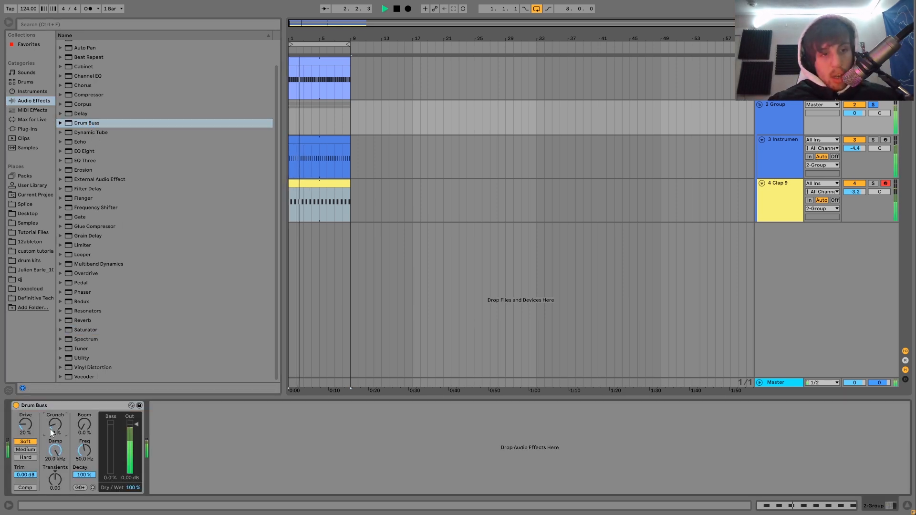
Add an EQ Eight after the group's Drum Buss and make band 1 a low cut at 177 Hz during playback.
double_click(85, 151)
click(189, 485)
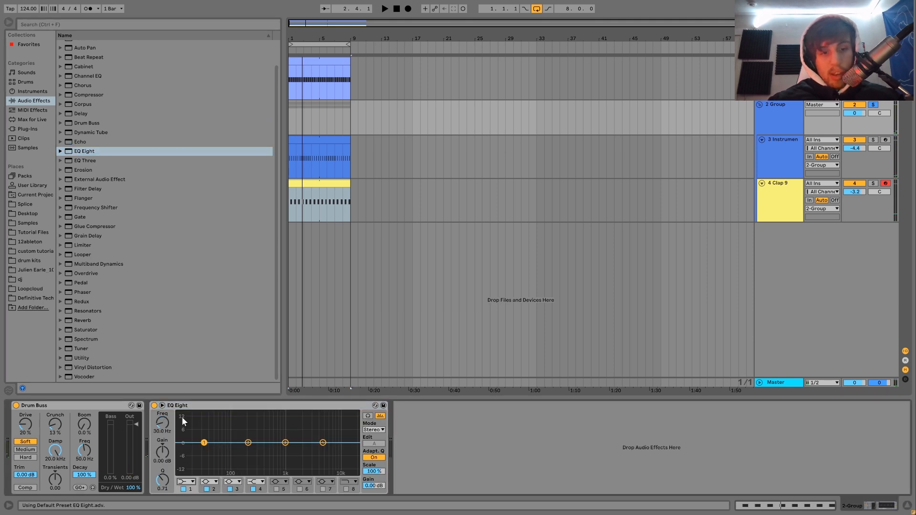
click(182, 430)
key(space)
drag(163, 424, 164, 404)
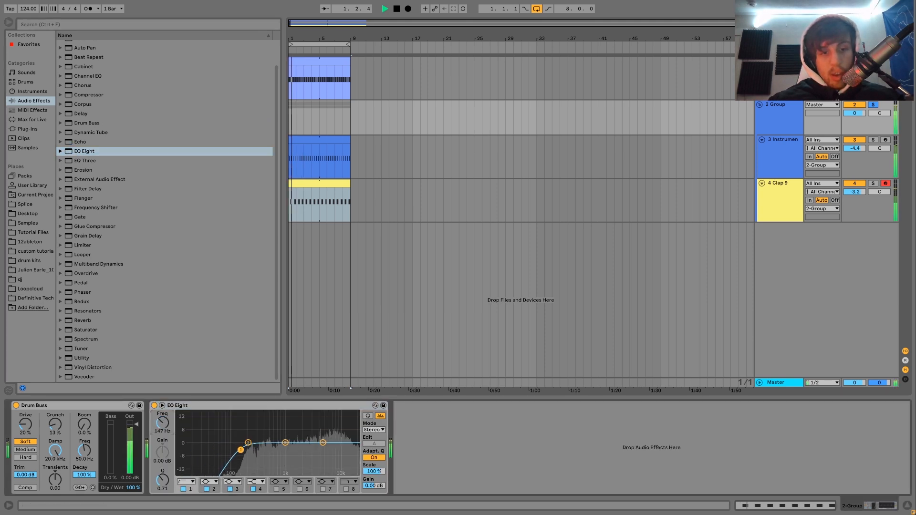
Unsolo the group, set its volume to -4.6 dB and play the full loop.
click(873, 105)
mouse_move(856, 112)
mouse_down()
mouse_move(856, 129)
mouse_move(856, 110)
mouse_up()
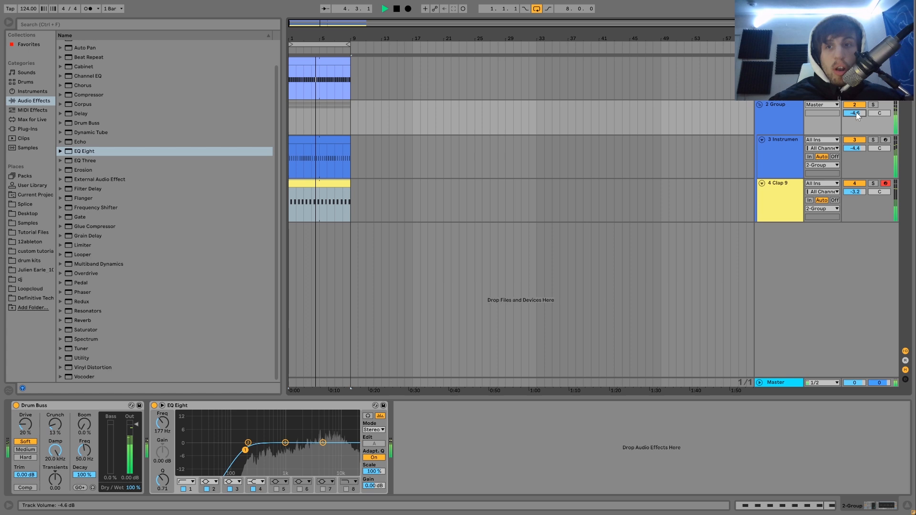
click(784, 150)
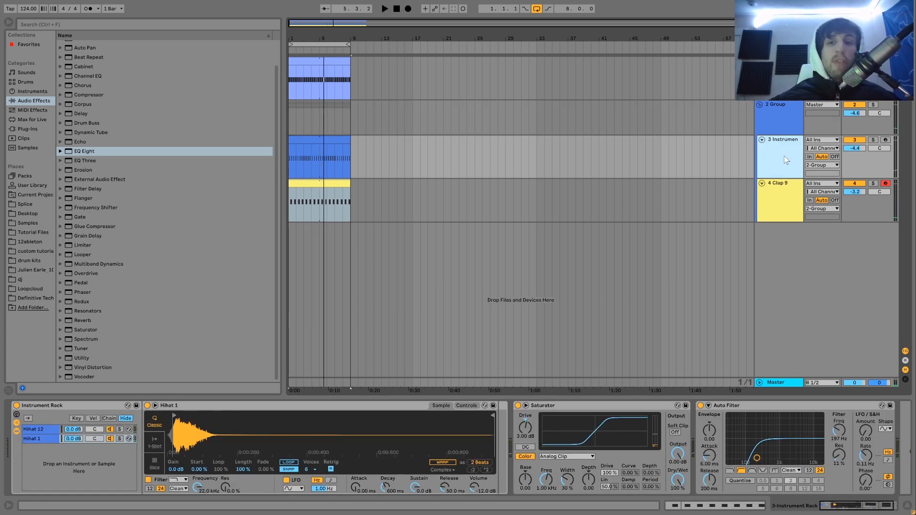
key(space)
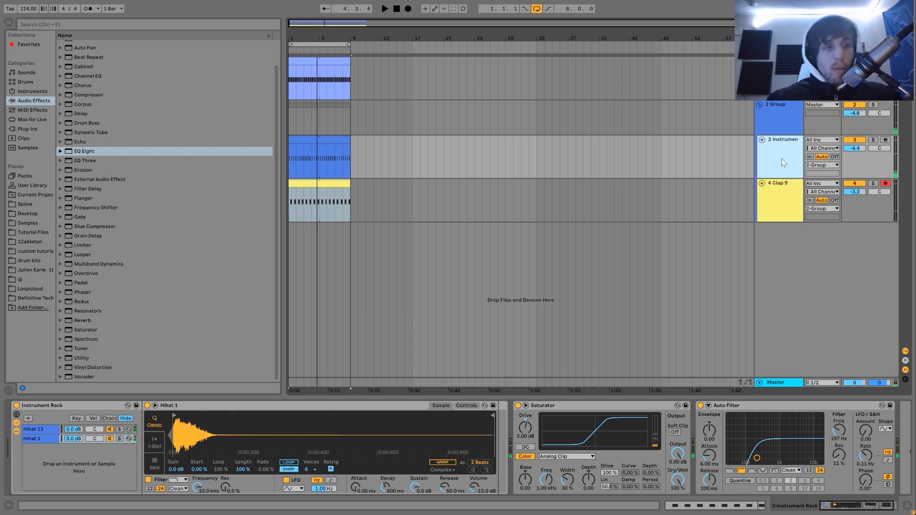
Insert a MIDI track below the hi-hat track and audition the Loop 4 shaker from the Drum Construction Loops folder.
key(ctrl+shift+t)
click(35, 298)
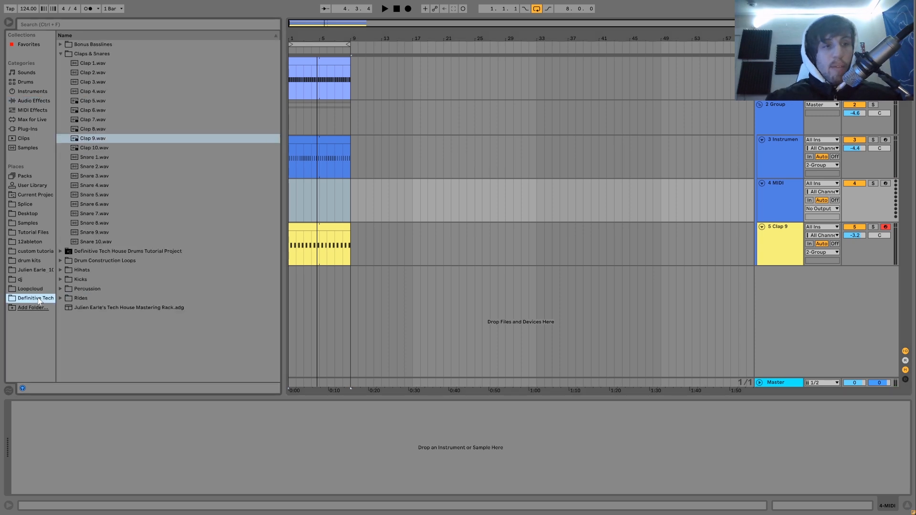
click(67, 262)
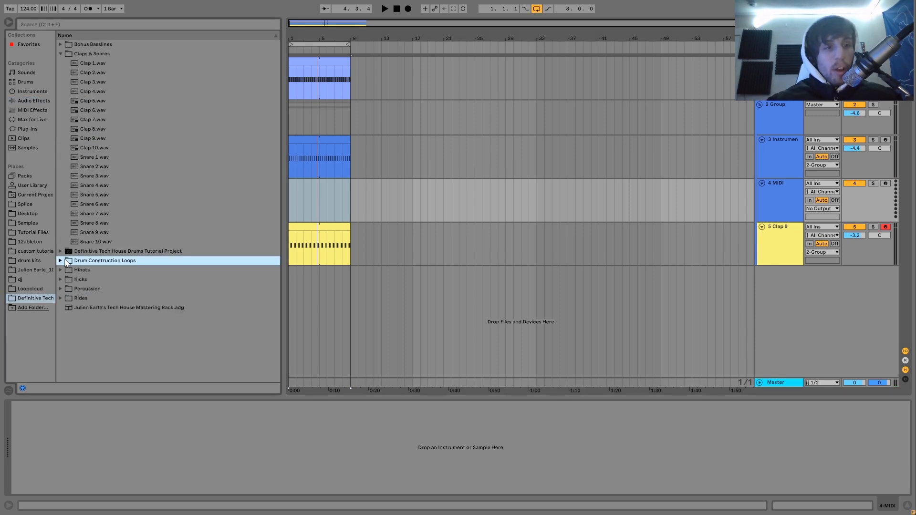
click(61, 261)
click(64, 111)
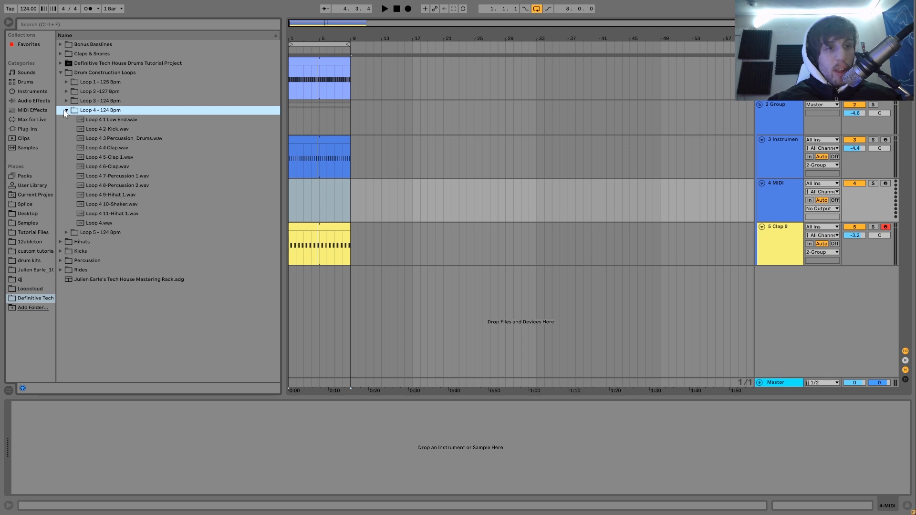
click(123, 204)
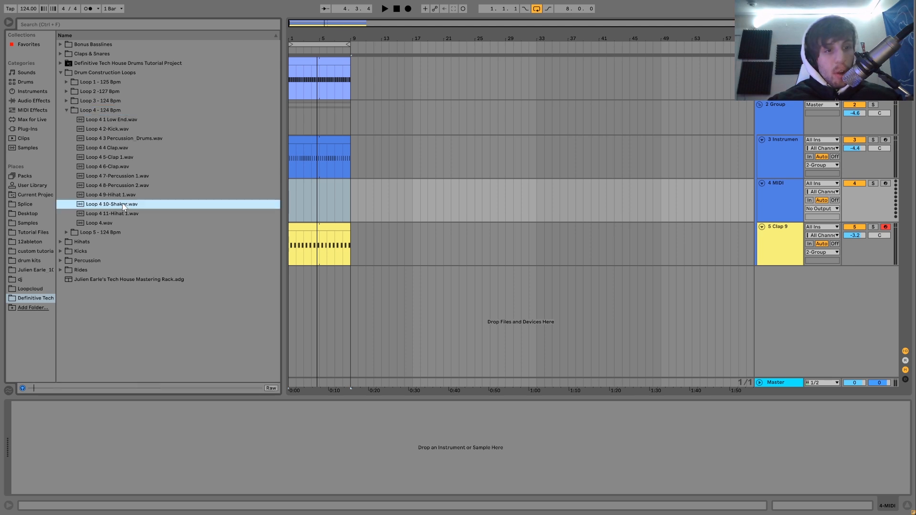
Look through the Loop 3, Loop 5 and Loop 2 construction folders and audition the Loop 5 and Loop 2 shakers.
click(65, 101)
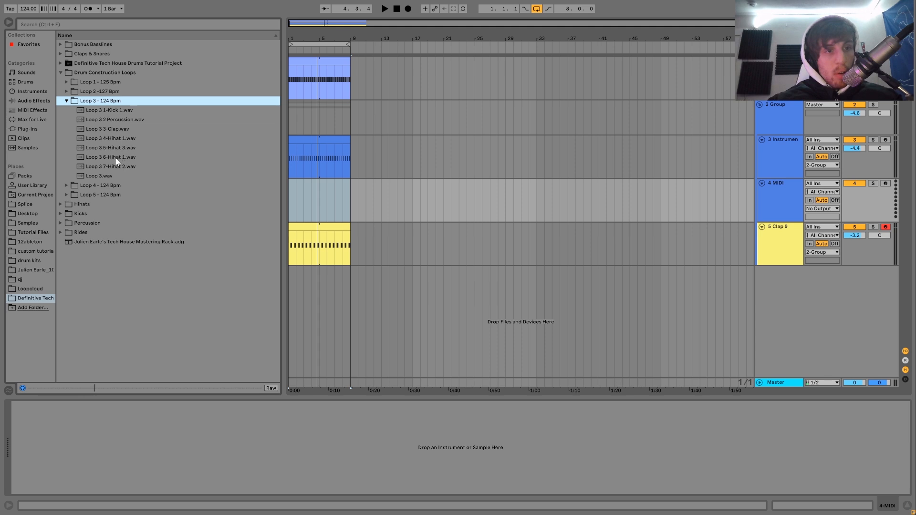
click(74, 194)
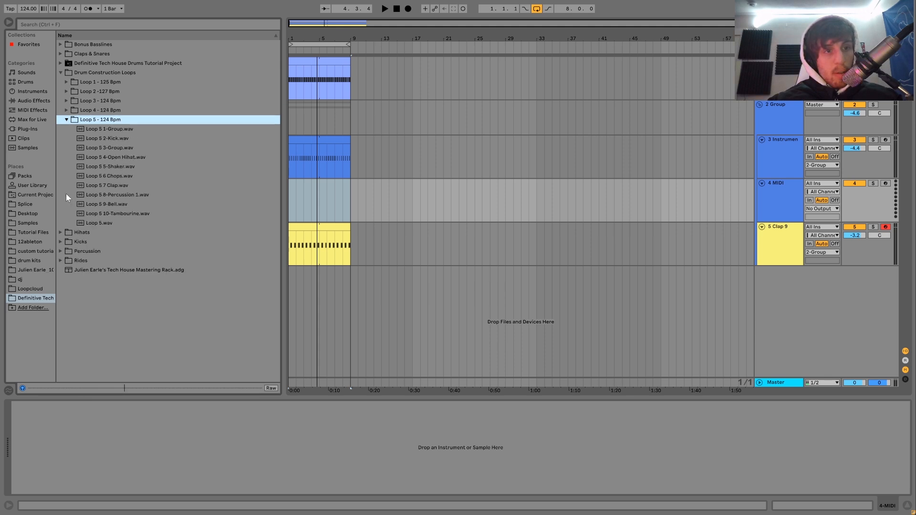
click(118, 168)
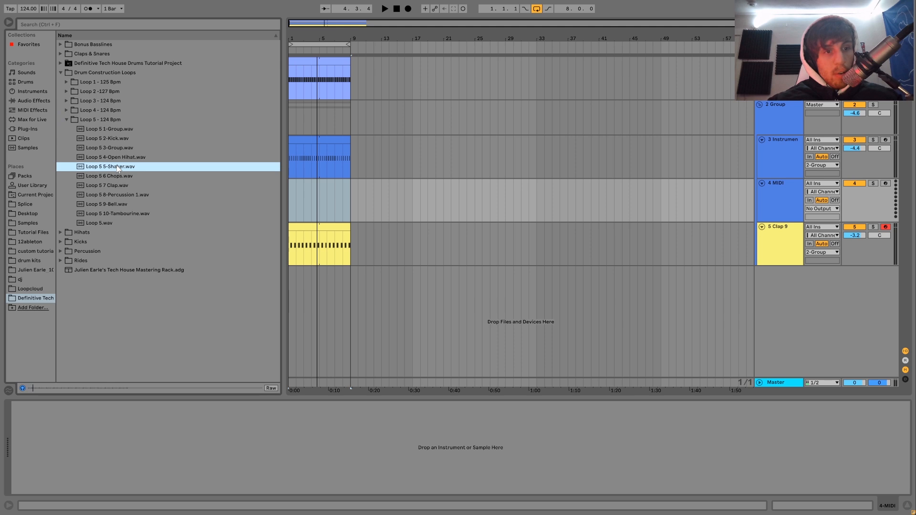
click(66, 101)
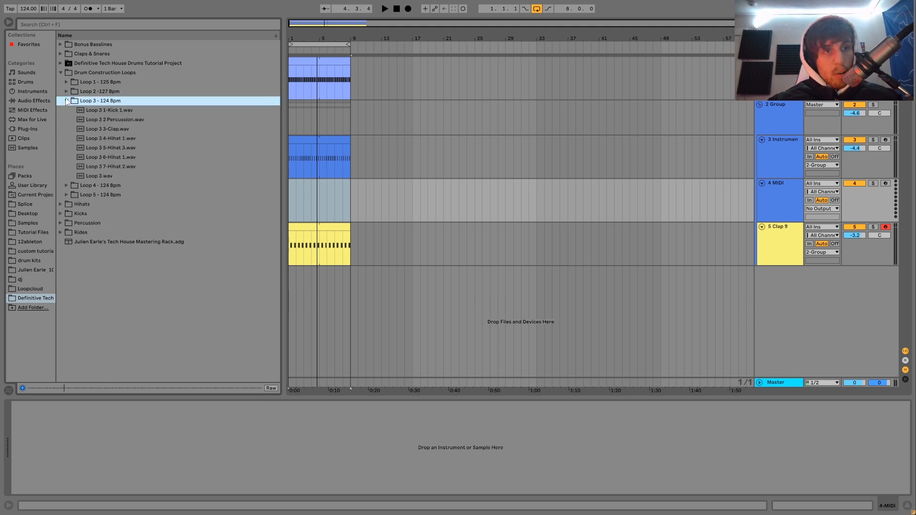
click(67, 91)
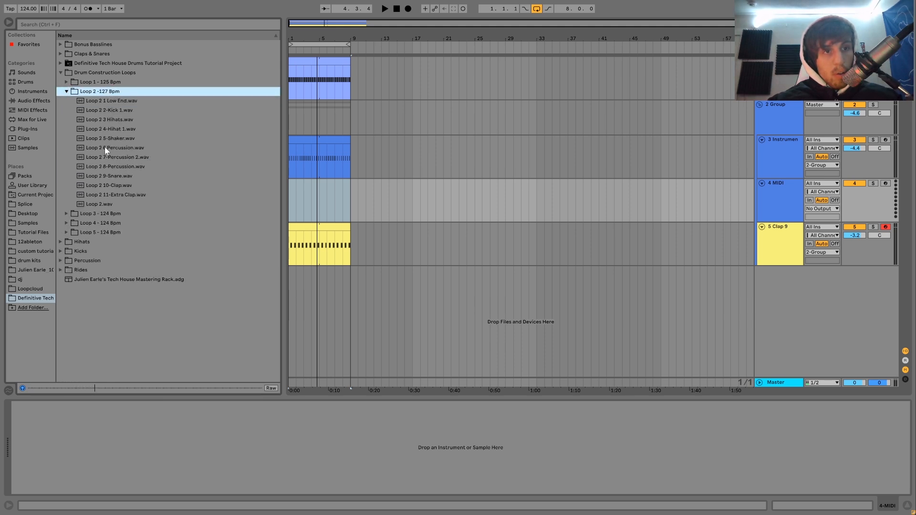
click(106, 139)
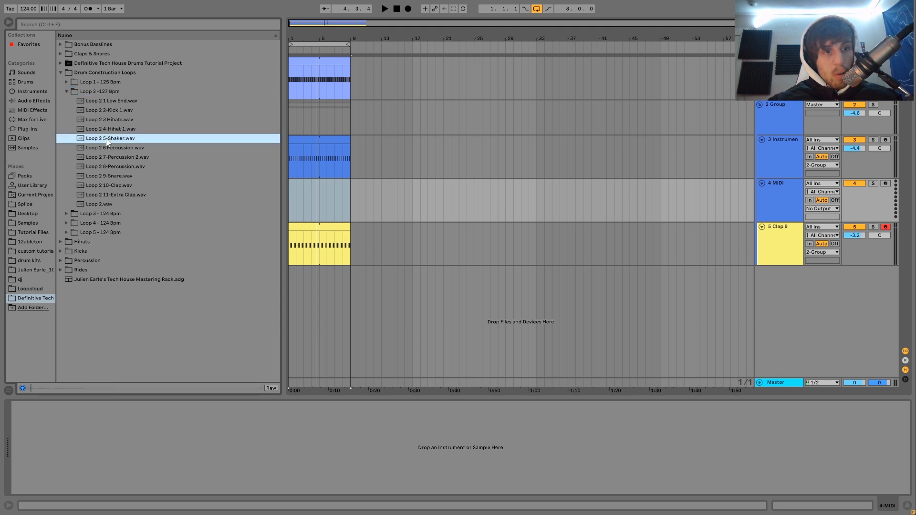
Audition Loop 1 6-Shaker.wav and place it at bar 1 on the new track inside the group.
click(67, 82)
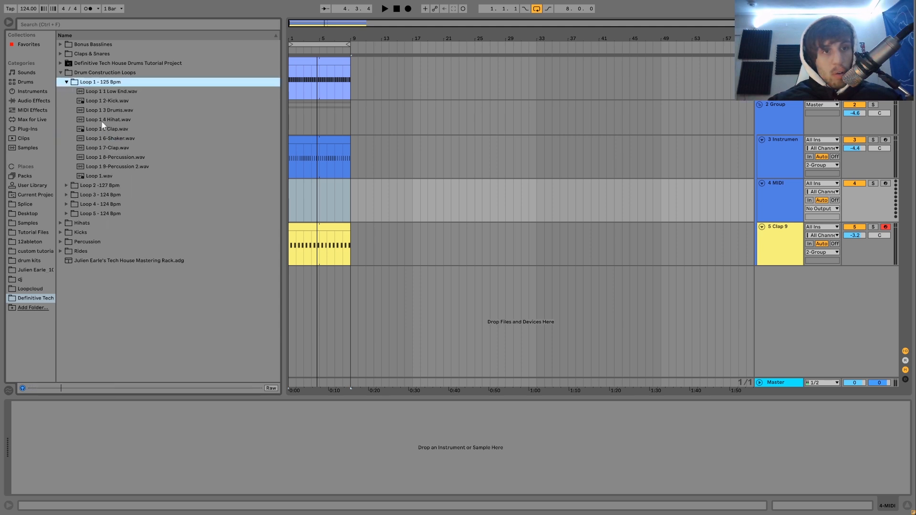
click(115, 138)
drag(113, 139, 291, 209)
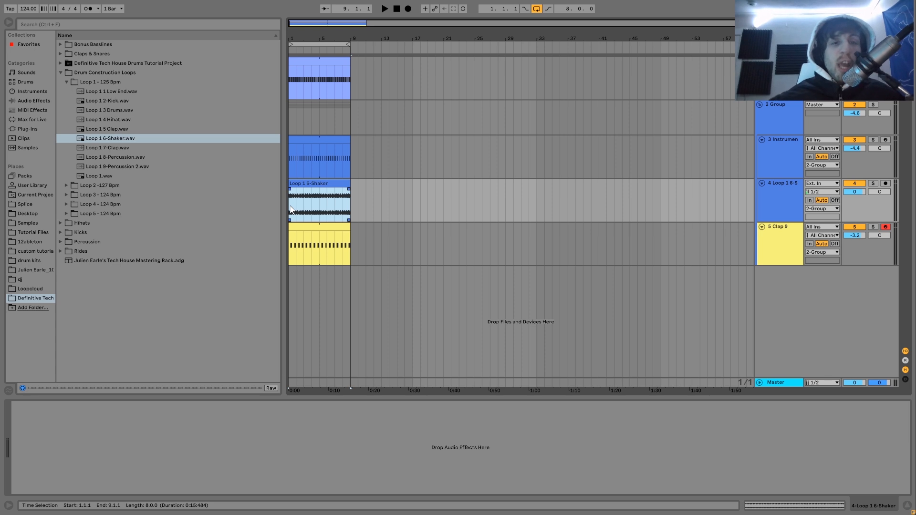
Play the loop with the shaker and set the shaker track's volume to -2.8 dB.
click(133, 138)
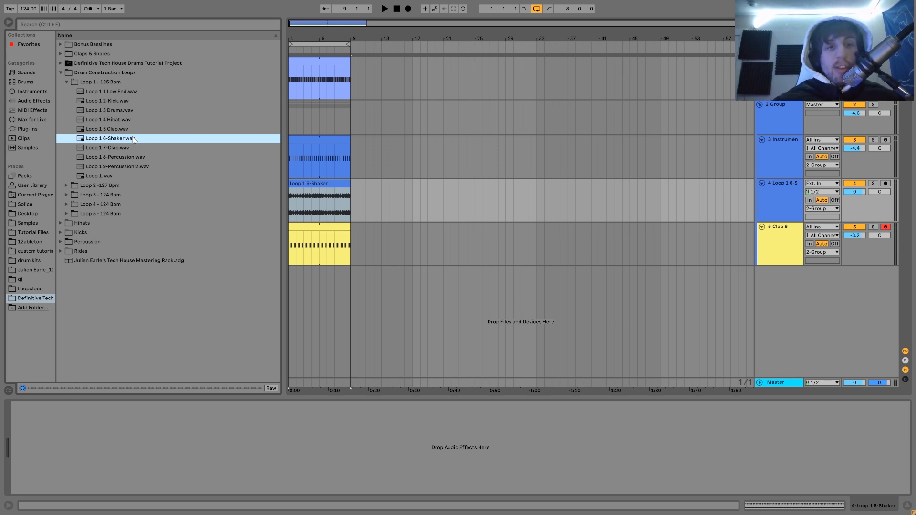
key(space)
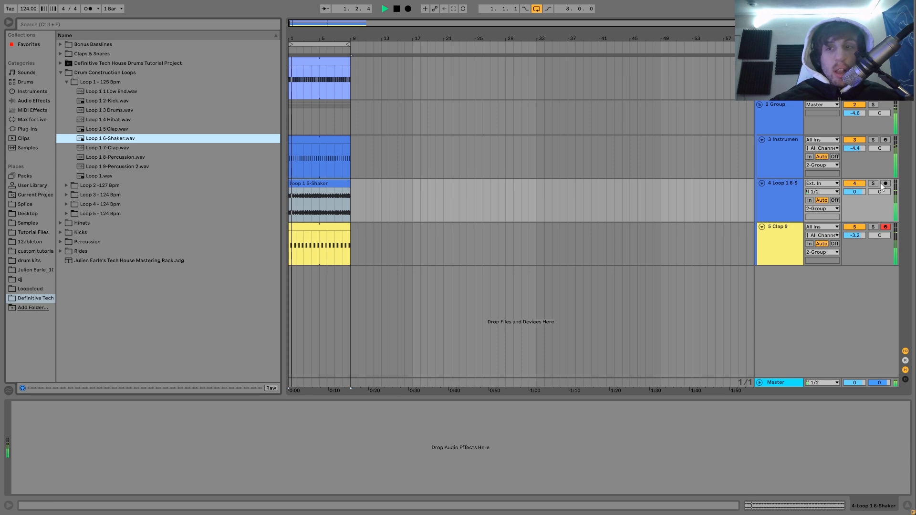
drag(860, 188, 860, 195)
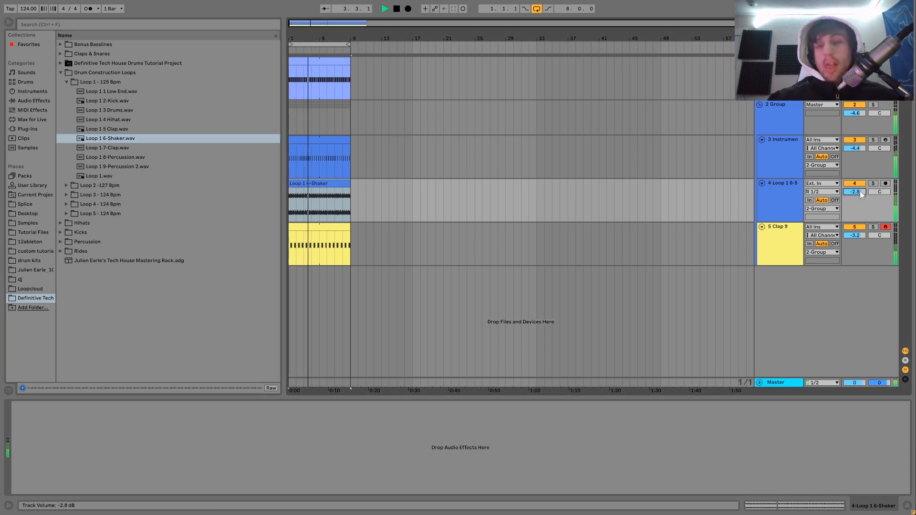
key(space)
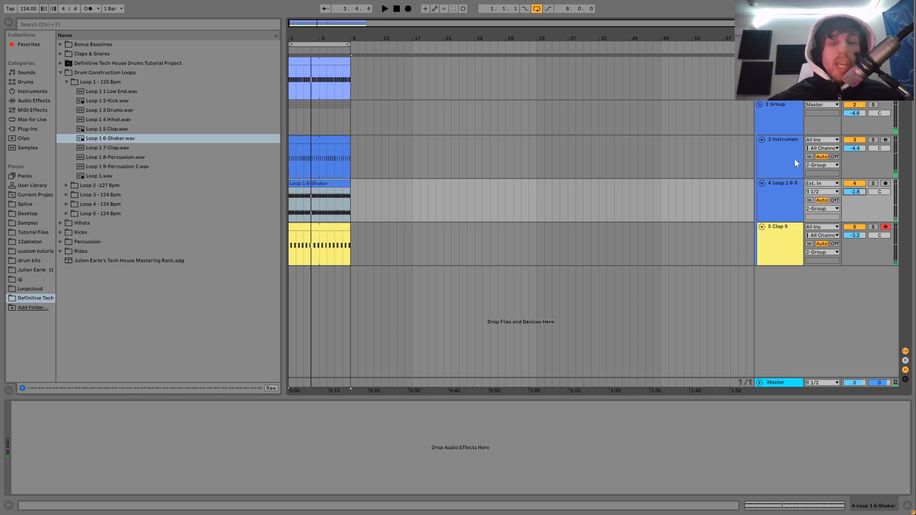
Set the clap track's volume to -3.1 dB while playing the loop.
click(790, 162)
key(space)
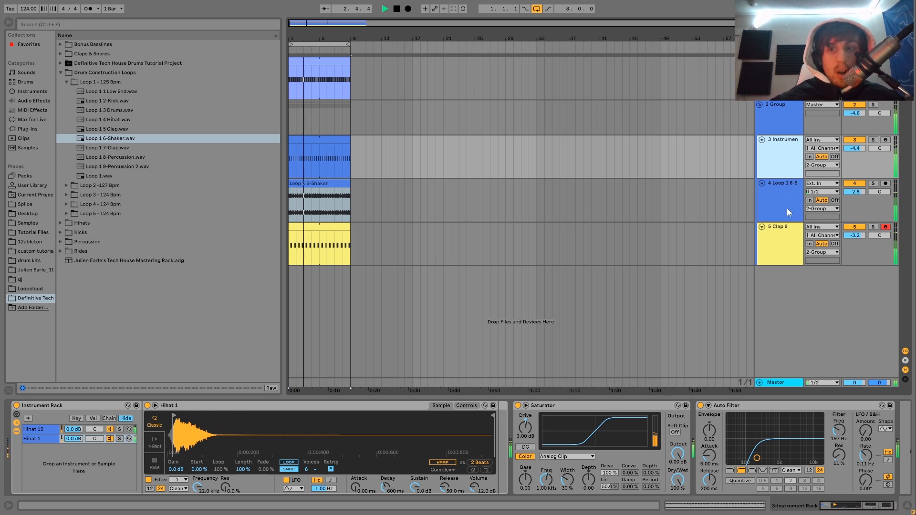
drag(857, 236, 858, 234)
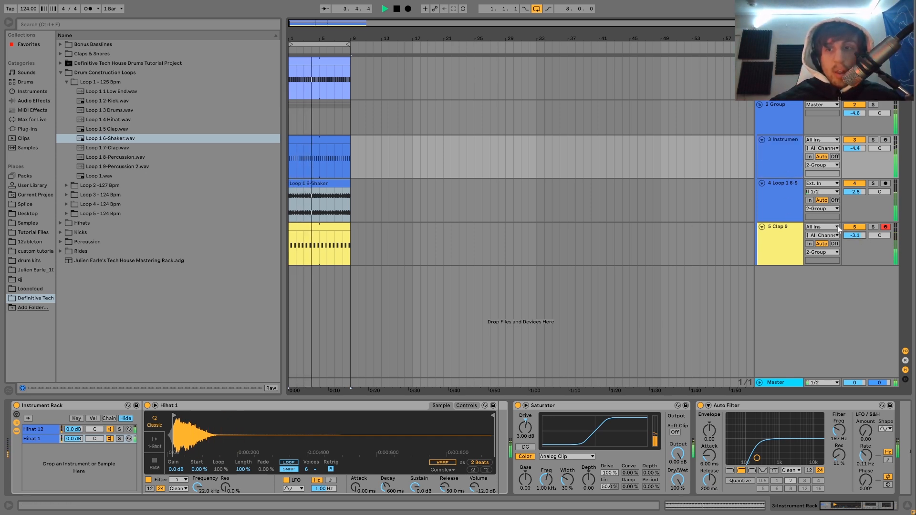
key(space)
Add an Auto Filter to the shaker track as a high-pass at 360 Hz with 13% resonance, and play the loop.
click(782, 188)
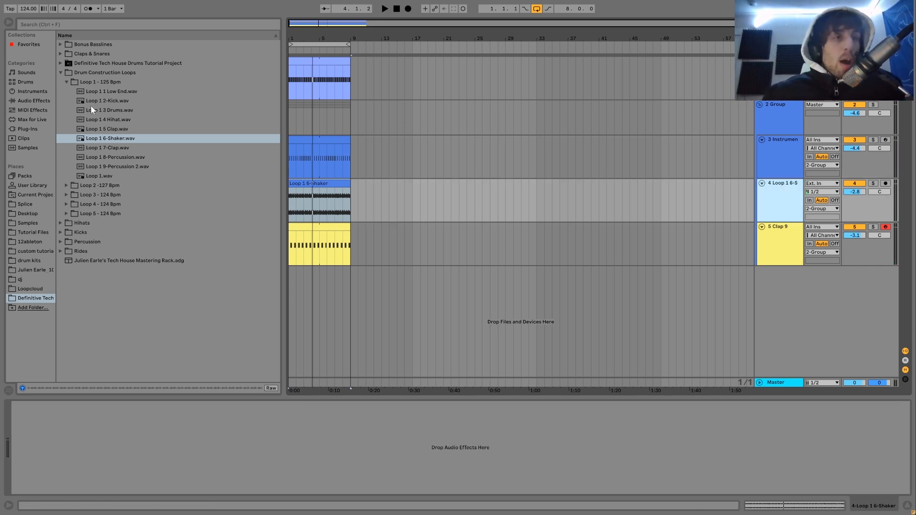
click(31, 102)
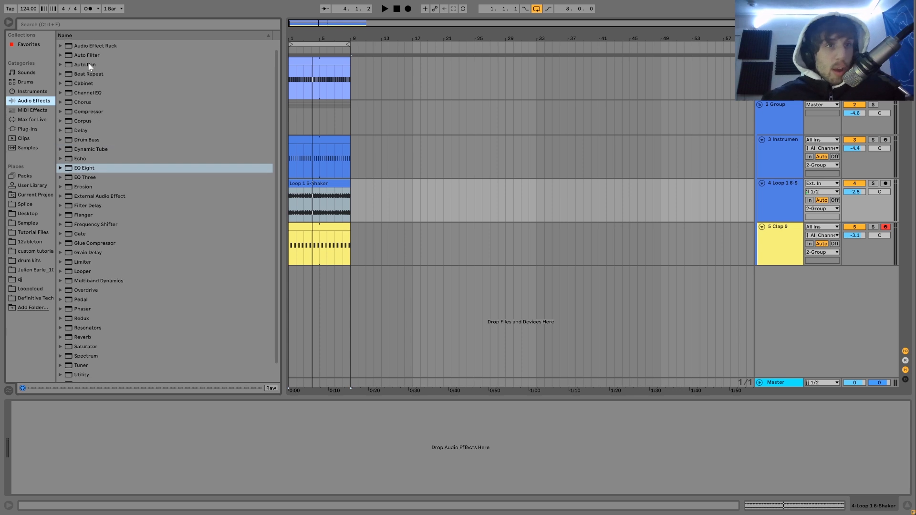
click(89, 63)
drag(88, 63, 242, 461)
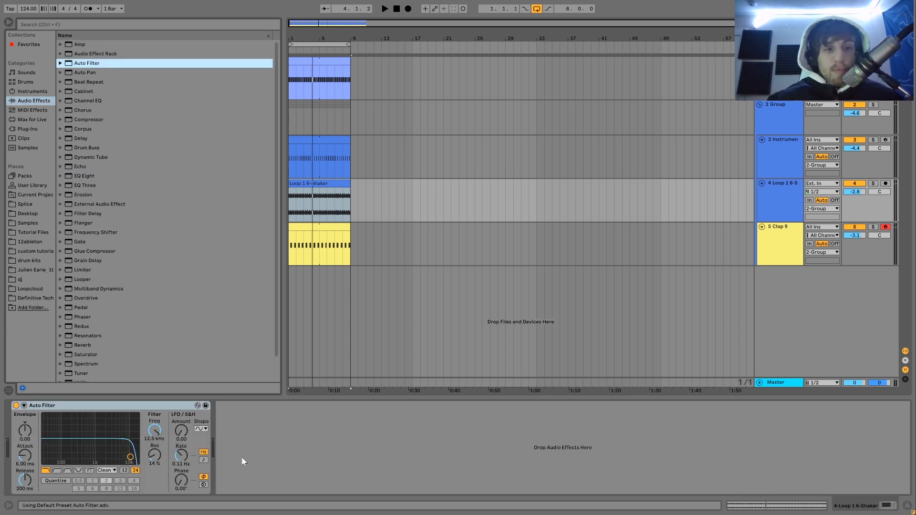
click(55, 470)
drag(67, 461, 80, 458)
key(space)
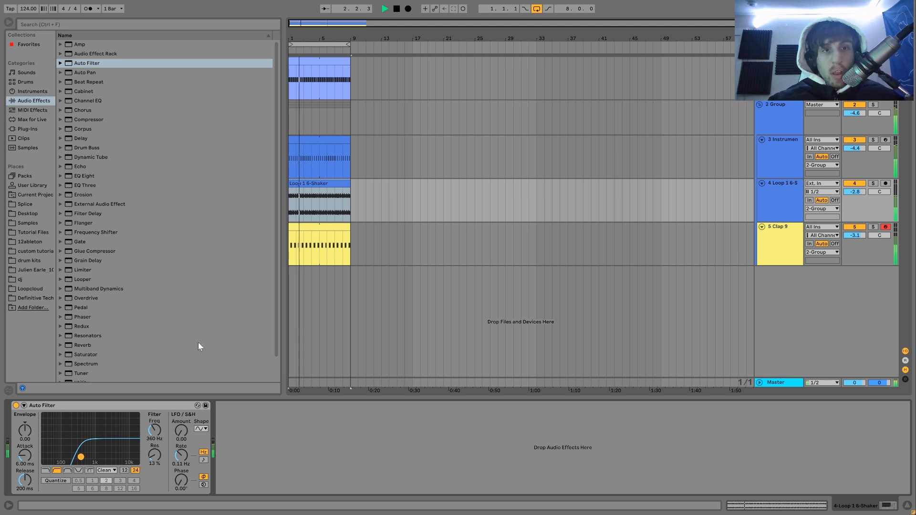
Insert a new MIDI track below the hi-hat instrument track and load an empty Drum Rack on it.
click(768, 170)
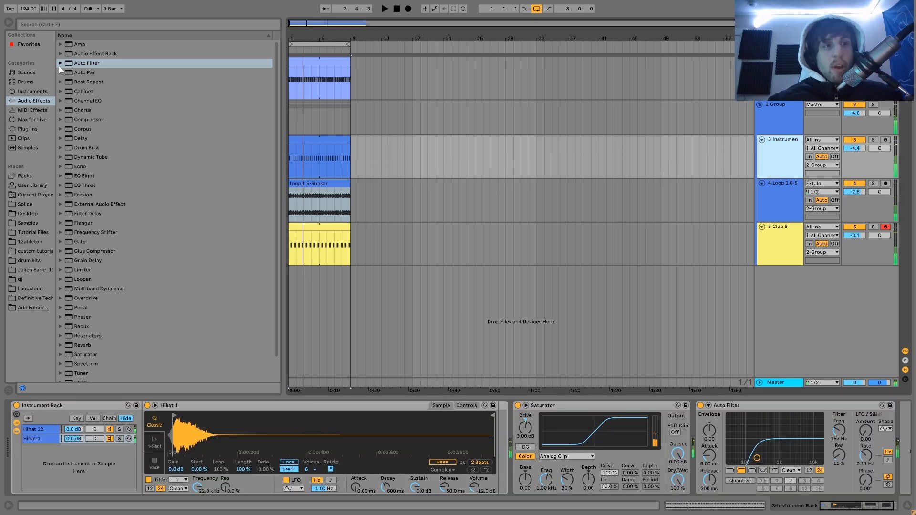
key(ctrl+shift+t)
click(25, 83)
click(79, 56)
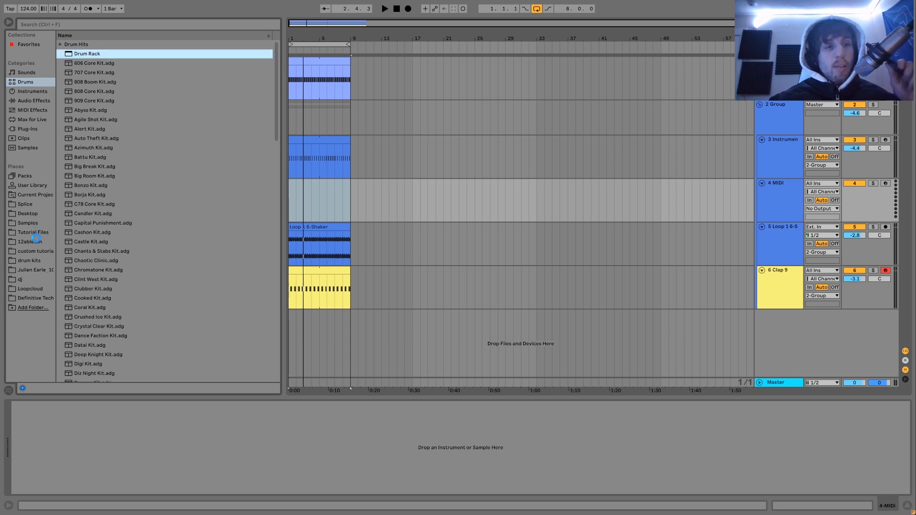
Audition the snare samples in the Claps & Snares folder and load Snare 10.wav onto the Drum Rack's C#1 pad.
click(44, 299)
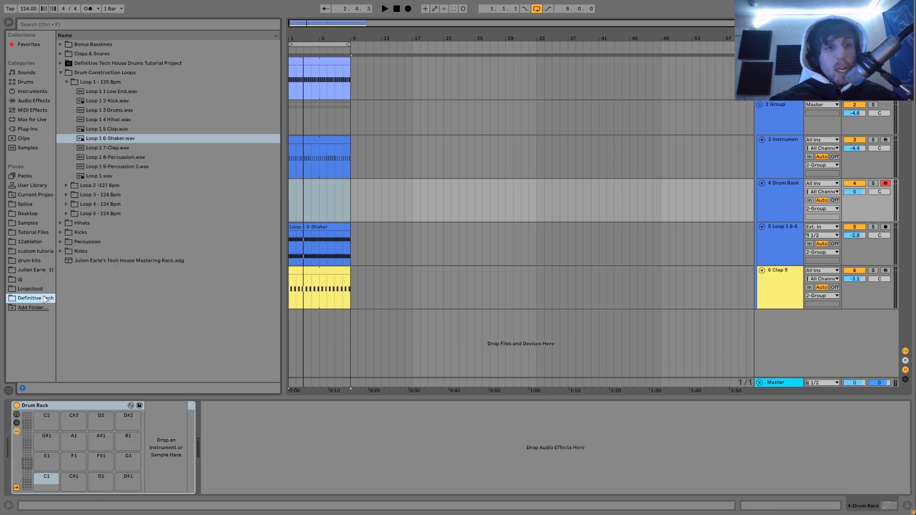
click(60, 54)
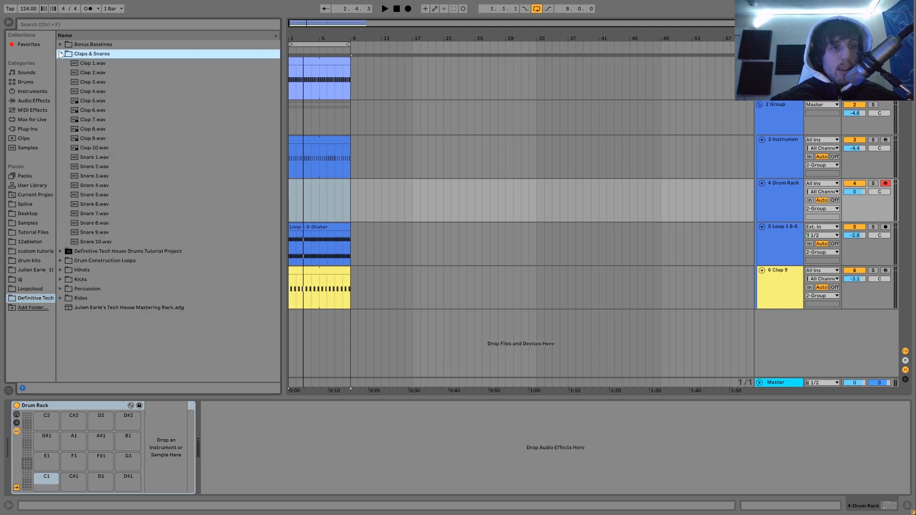
click(91, 236)
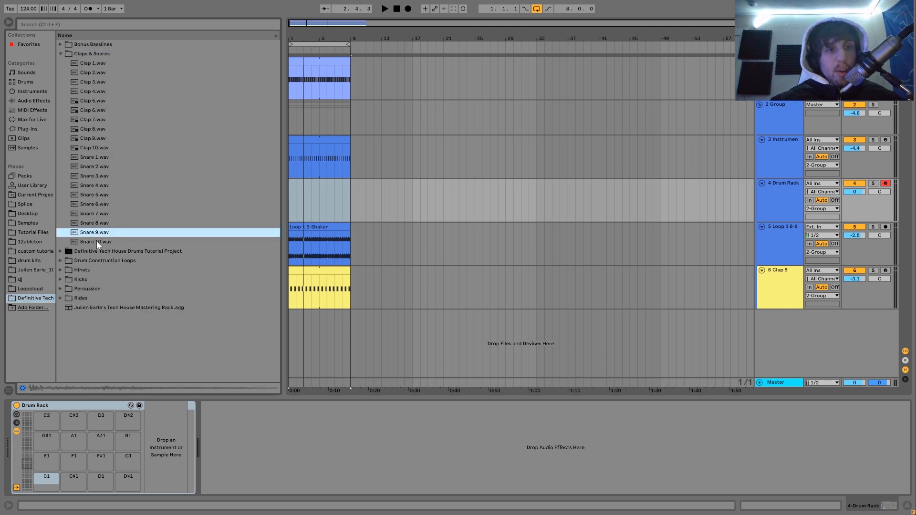
key(Up)
key(Up)
key(Up)
key(Up)
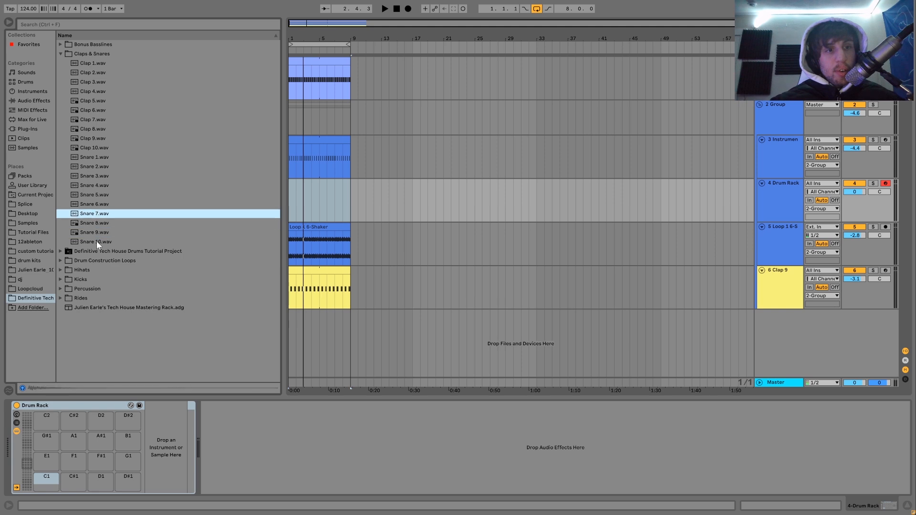
key(Up)
key(Up)
key(Up)
key(Up)
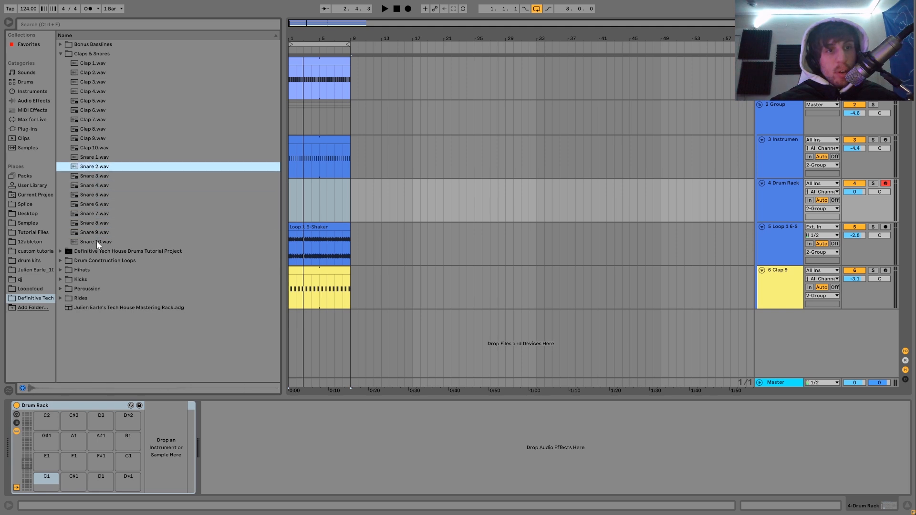
click(102, 243)
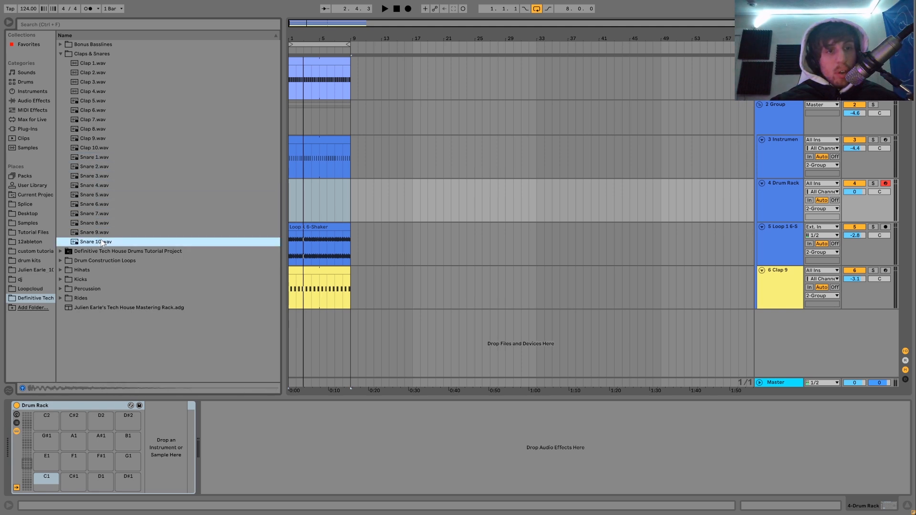
drag(102, 243, 88, 466)
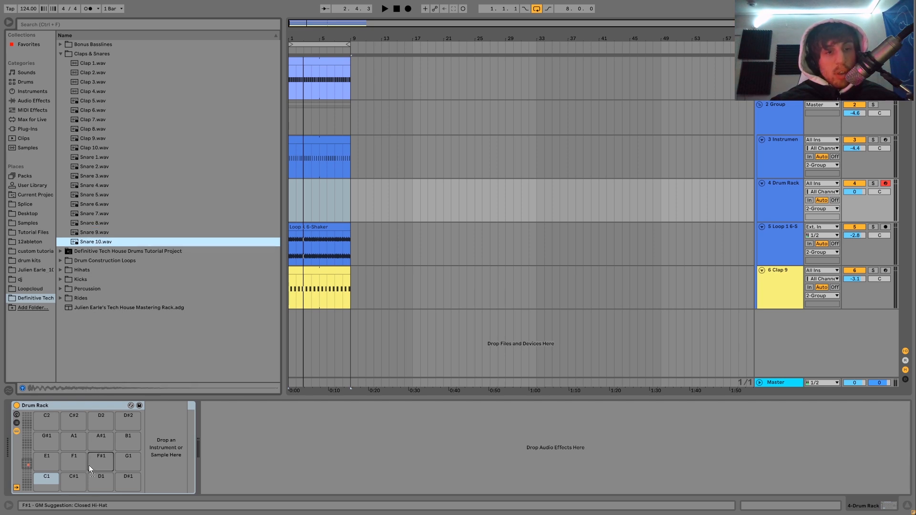
Collapse the Claps & Snares folder and expand the Percussion folder of the sample pack.
click(87, 92)
click(61, 54)
key(Down)
key(Down)
key(Down)
key(Right)
key(Left)
key(Down)
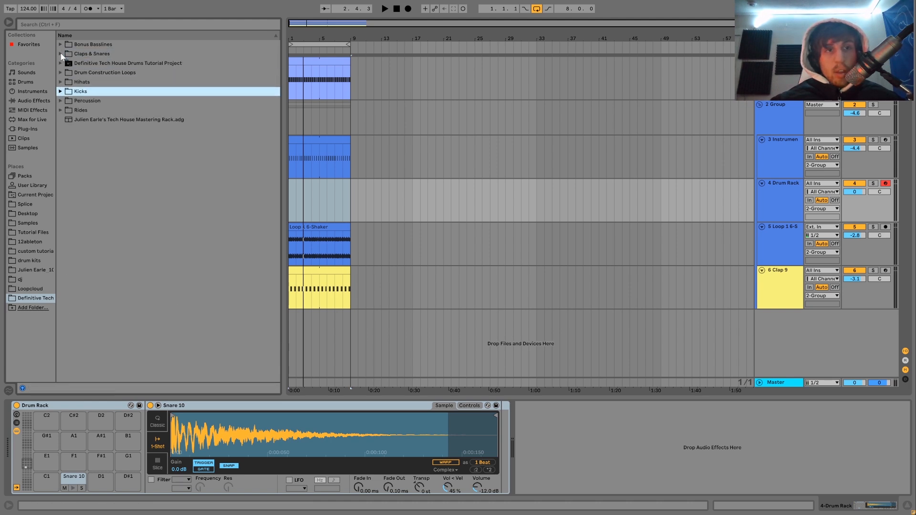
key(Down)
key(Right)
Audition the percussion samples and load Percussion 13.wav onto pad E1 and Percussion 14.wav onto pad F1.
key(Down)
click(110, 187)
key(Down)
key(Down)
key(Down)
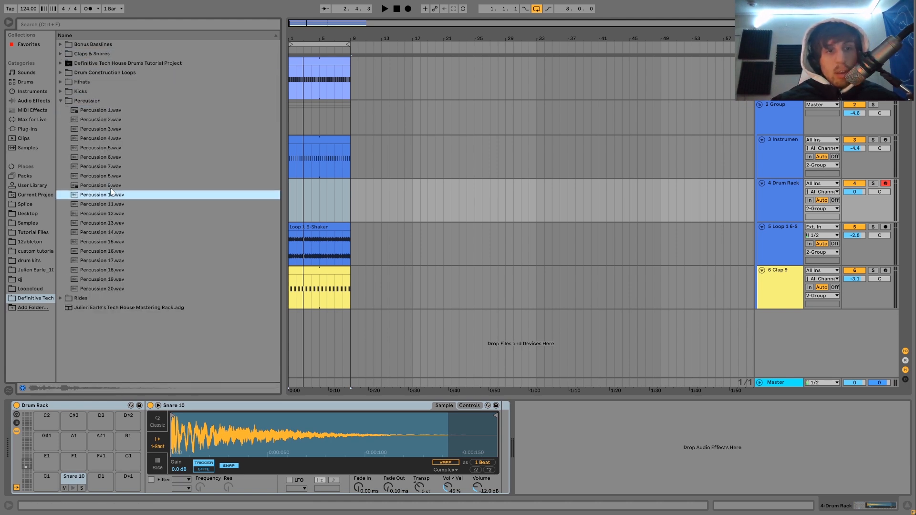
key(Down)
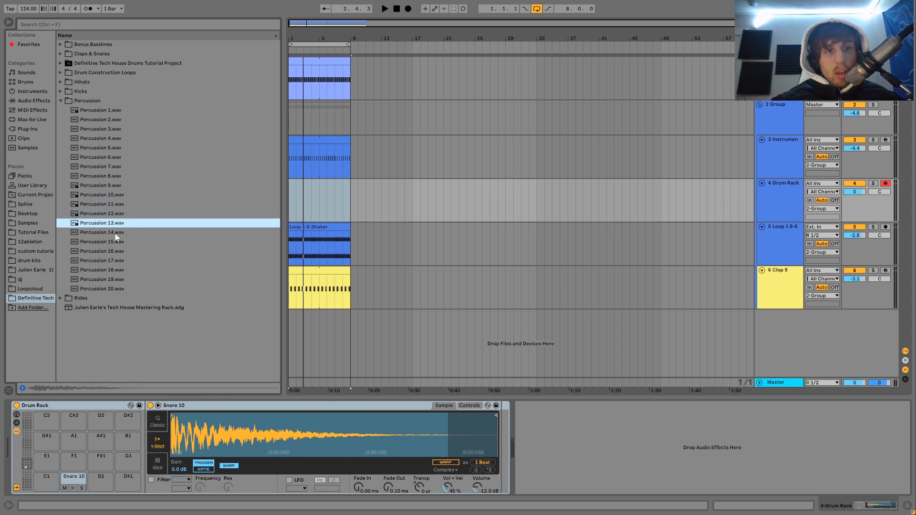
drag(79, 422, 46, 458)
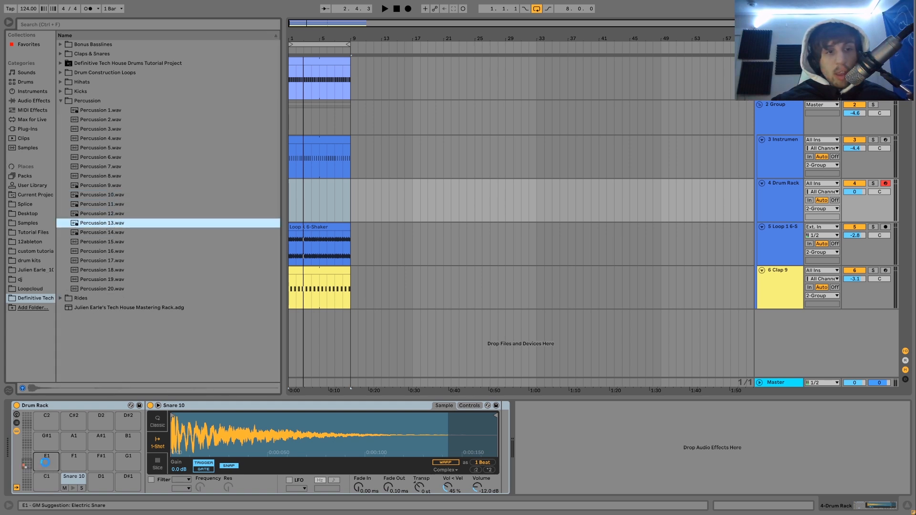
click(101, 232)
drag(88, 231, 98, 487)
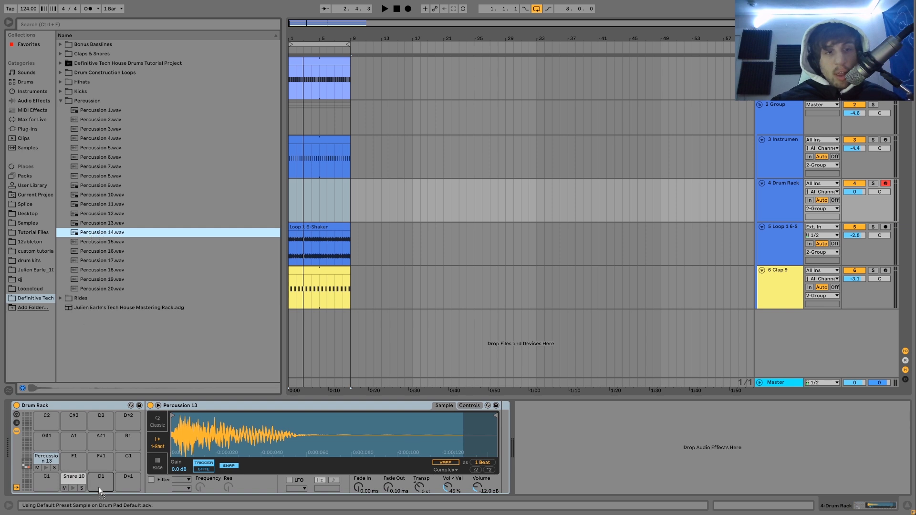
Audition the last samples in the Percussion folder and load Percussion 16.wav onto pad A#1.
click(104, 273)
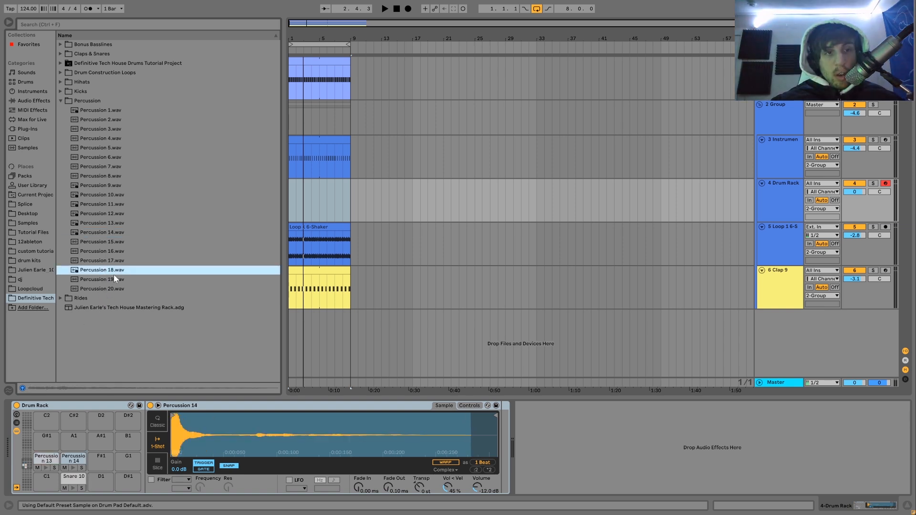
click(115, 280)
click(115, 288)
click(106, 253)
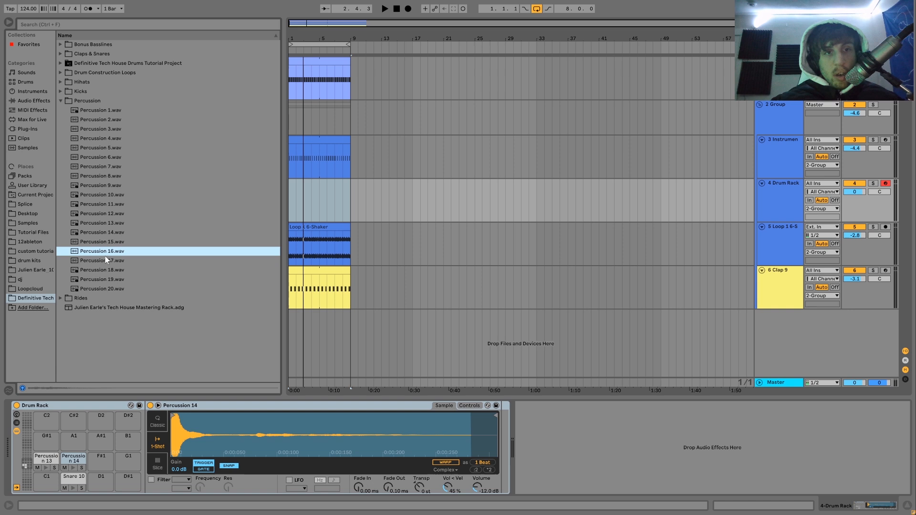
drag(107, 256, 98, 451)
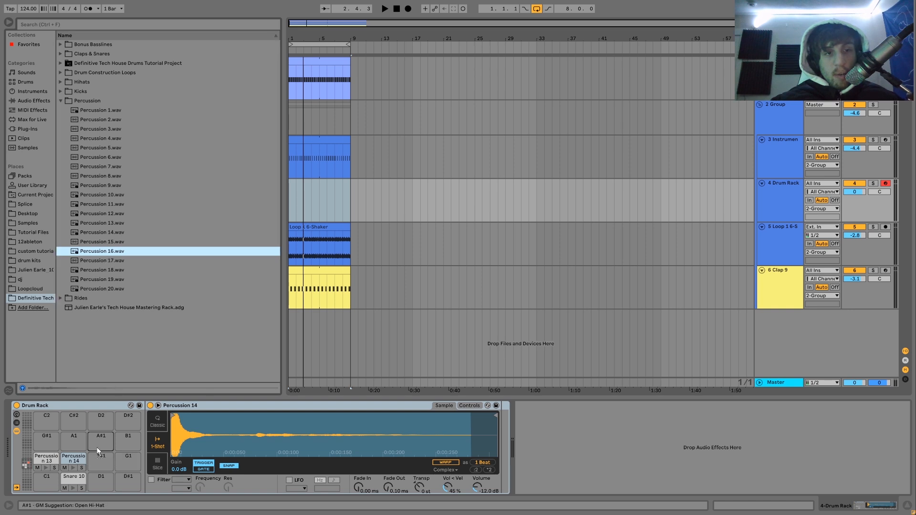
Audition the earlier percussion samples and load Percussion 5.wav onto pad B1.
click(100, 233)
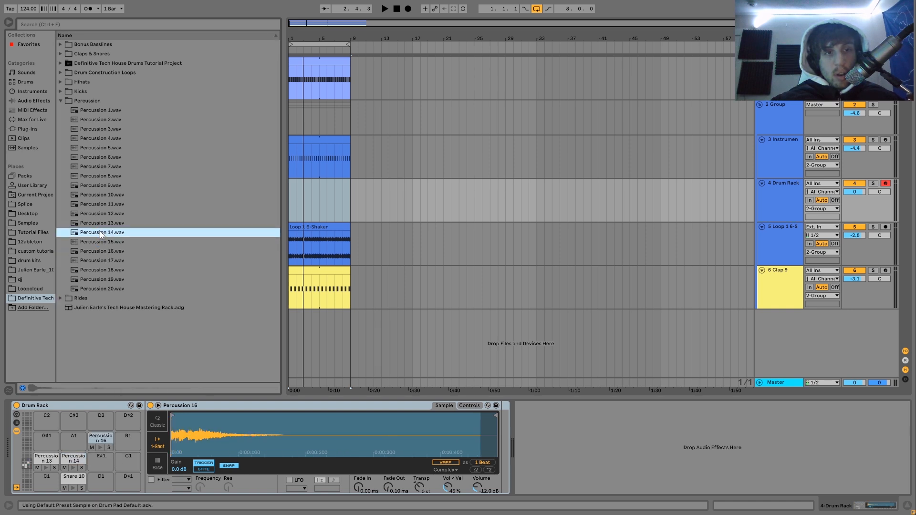
click(111, 214)
click(108, 204)
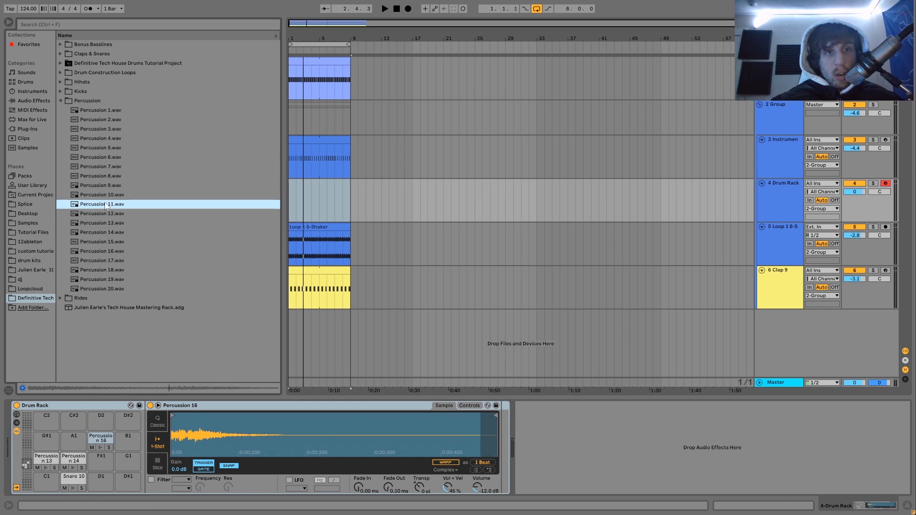
click(103, 176)
click(107, 168)
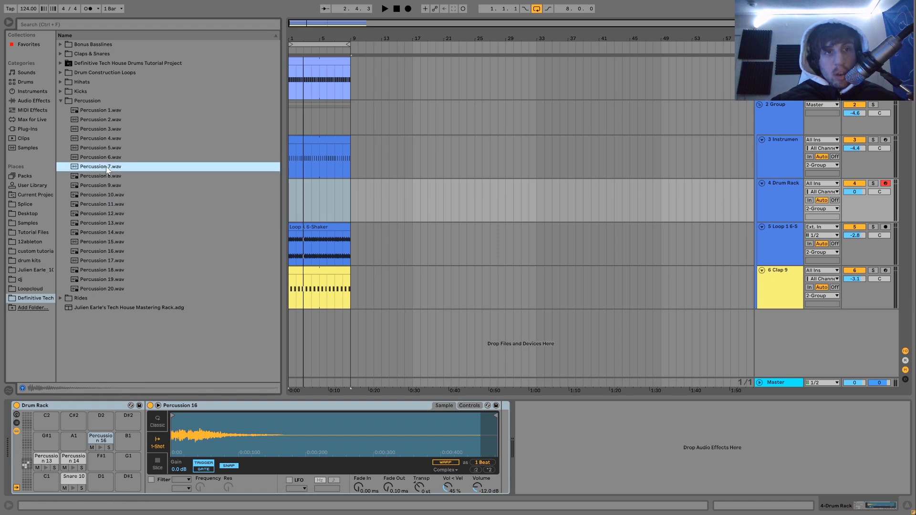
click(108, 159)
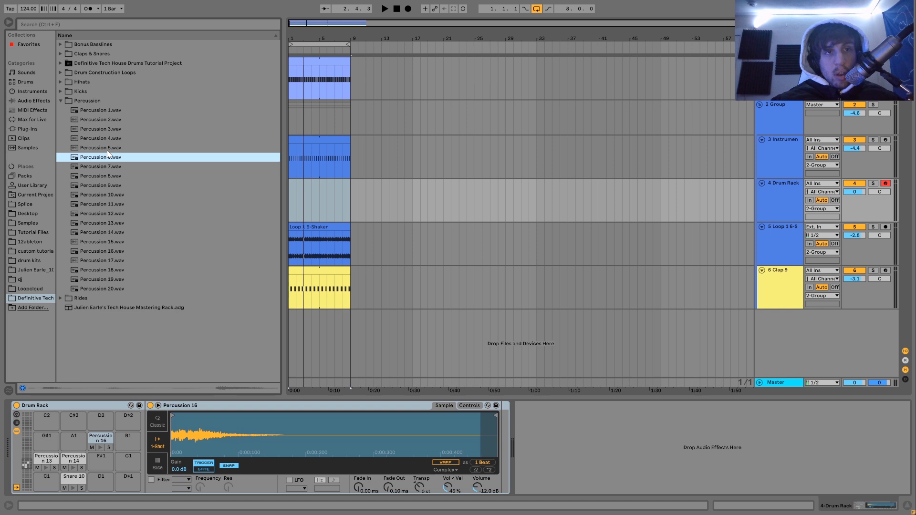
click(108, 151)
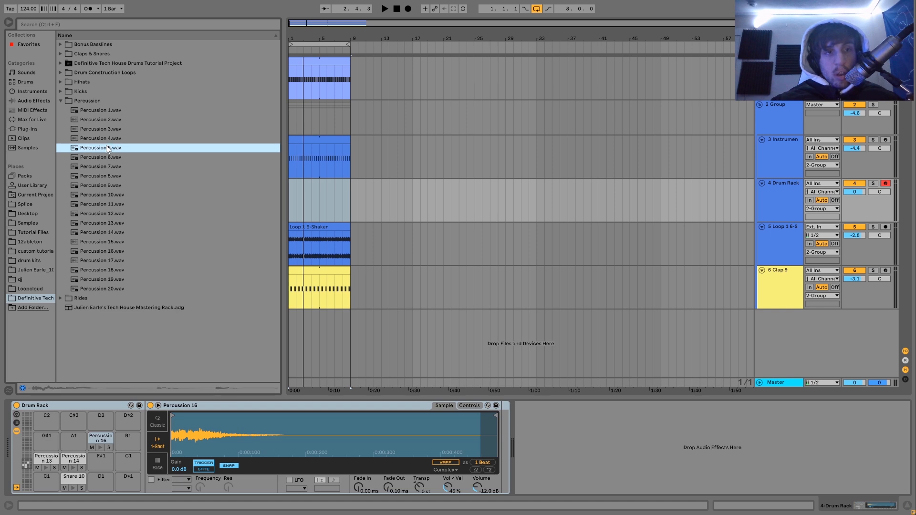
drag(141, 440, 128, 439)
Create a four-bar MIDI clip at bar 1 on the Drum Rack track and add a Snare 10 note just after 1.1.2.
drag(317, 204, 283, 201)
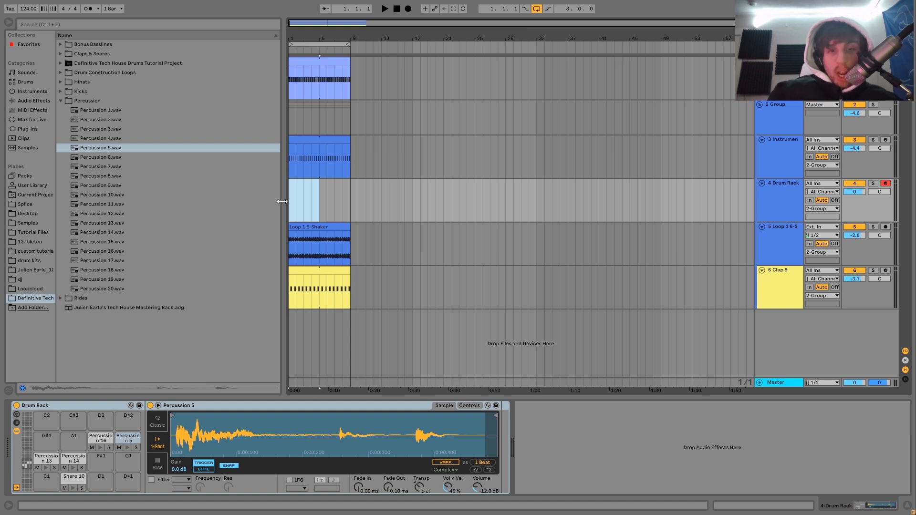
key(ctrl+shift+m)
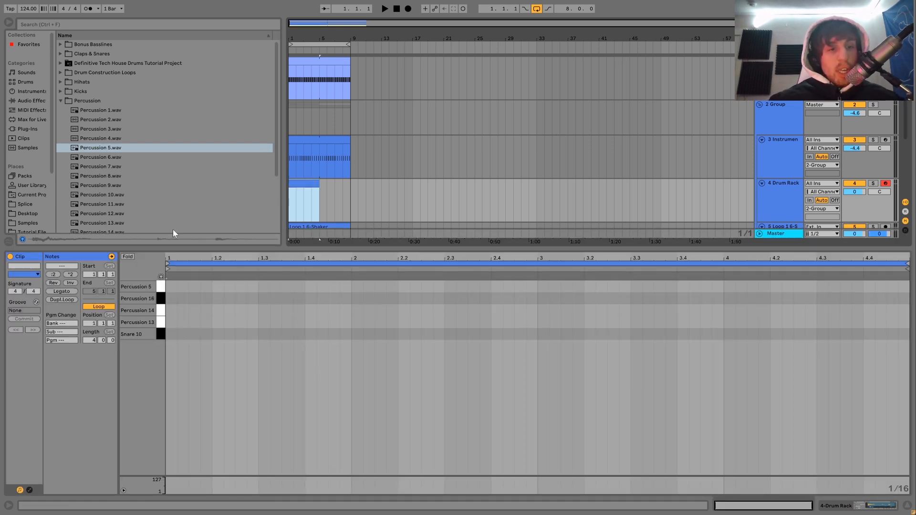
double_click(184, 333)
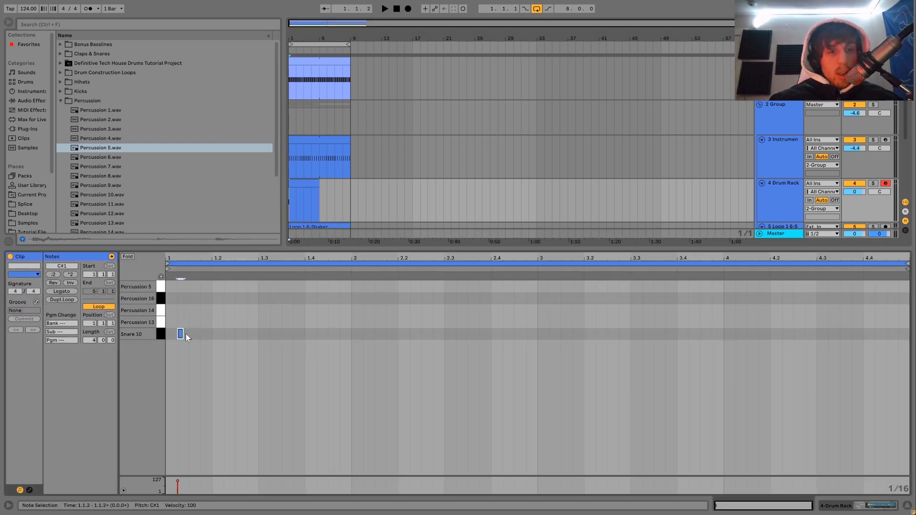
drag(186, 334, 189, 338)
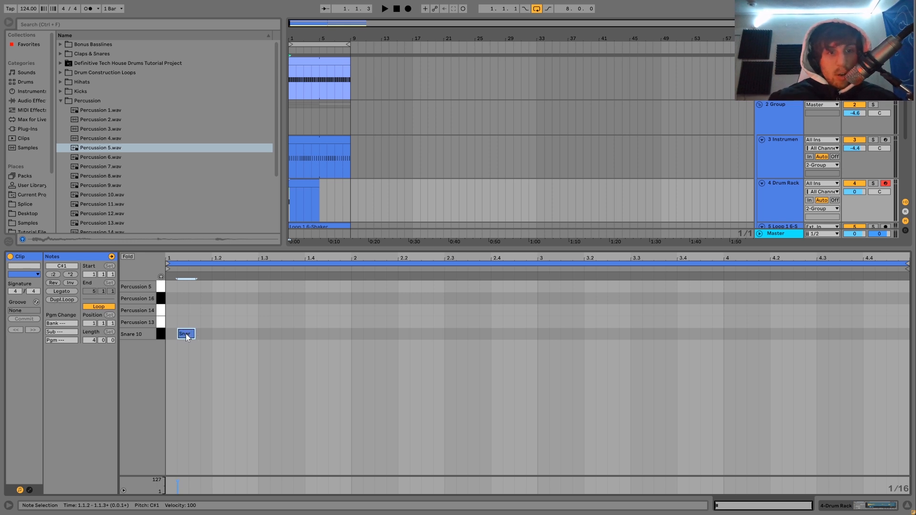
key(space)
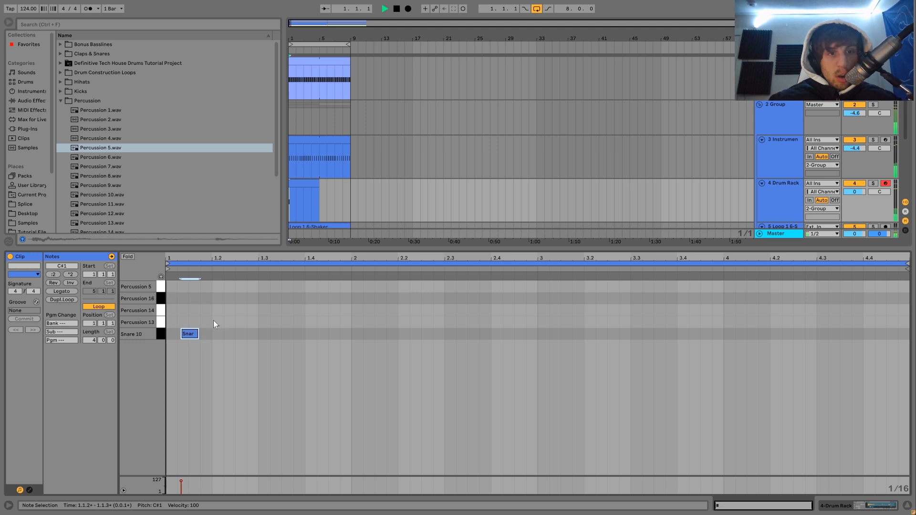
Add a percussion note, try it on different pads and positions, place it on Percussion 14 at 1.2.3, and duplicate it to 1.3.1.
drag(239, 334, 263, 307)
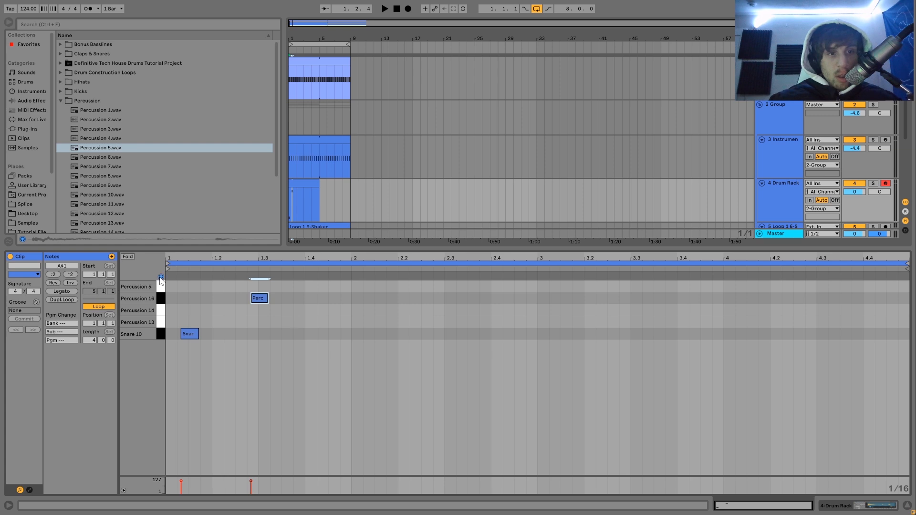
key(space)
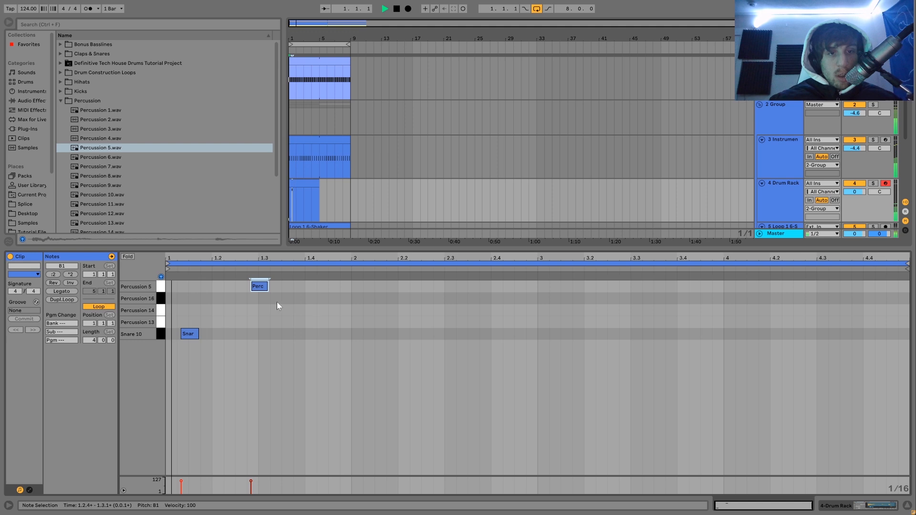
key(Down)
key(space)
key(Left)
key(Left)
key(space)
key(space)
key(Down)
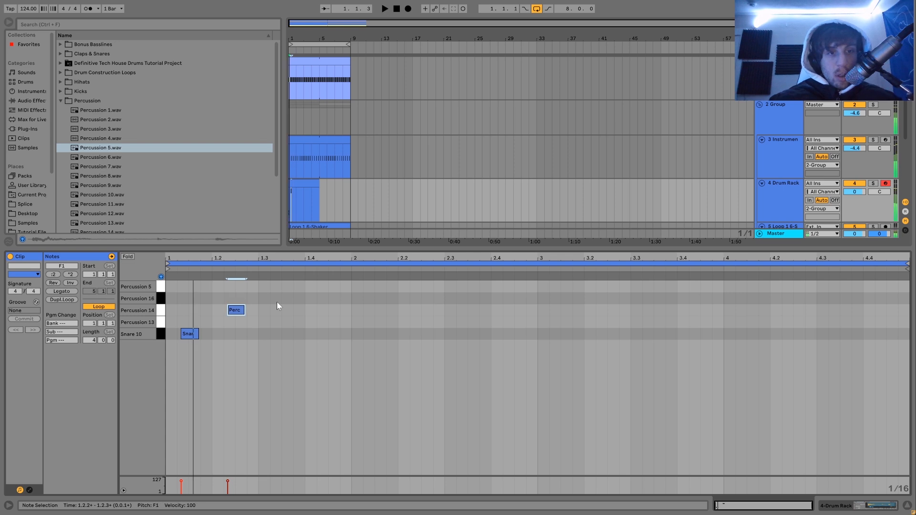
key(Right)
key(ctrl+d)
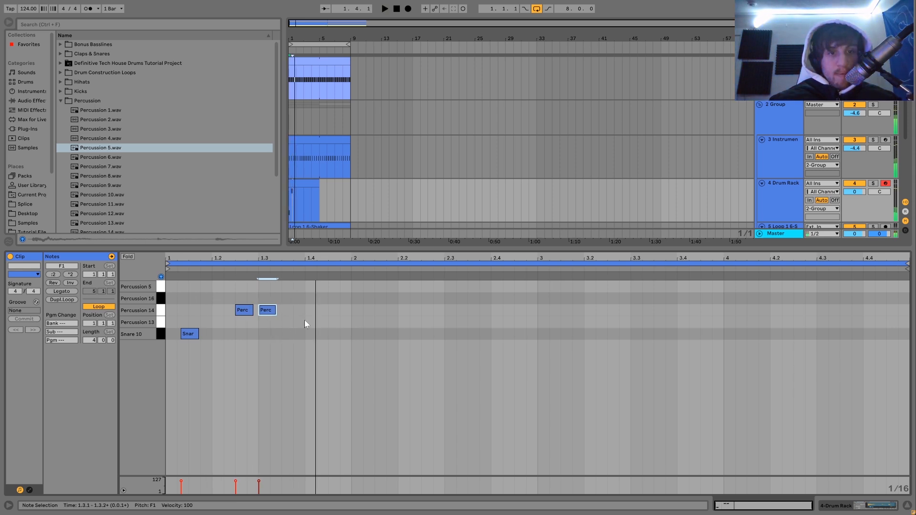
Add a sixteenth note just after 1.3.2 and move it up from Percussion 13 to Percussion 16 while listening to the loop.
double_click(299, 323)
drag(299, 323, 303, 324)
key(Left)
key(Left)
key(Left)
key(space)
key(Up)
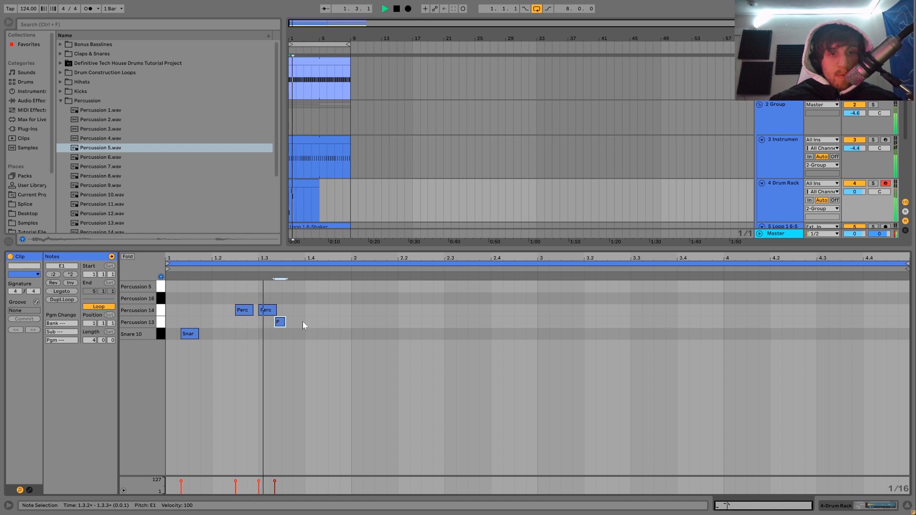
key(Up)
key(Up)
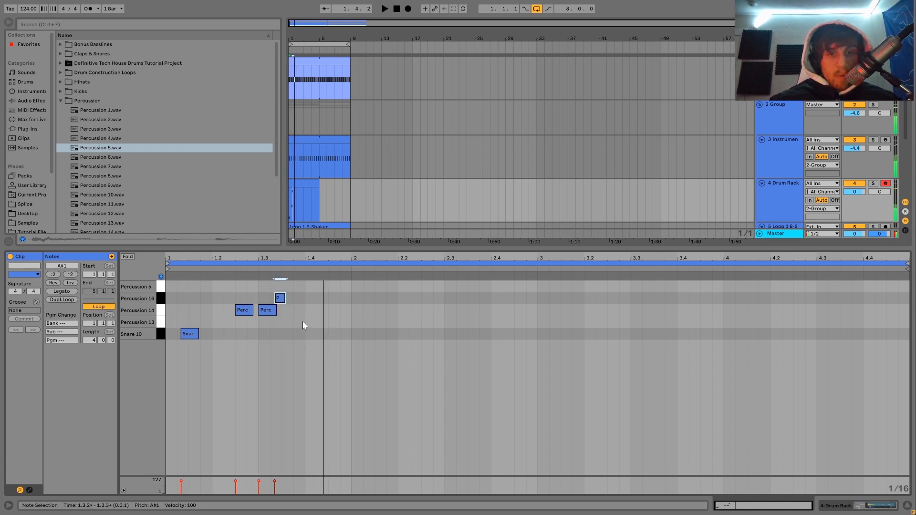
Duplicate the Percussion 16 note to just after 1.4.4 and shorten the copy to end at 2.1.1.
key(ctrl+d)
key(Right)
key(Right)
key(Right)
key(Right)
key(Right)
key(alt+Right)
key(space)
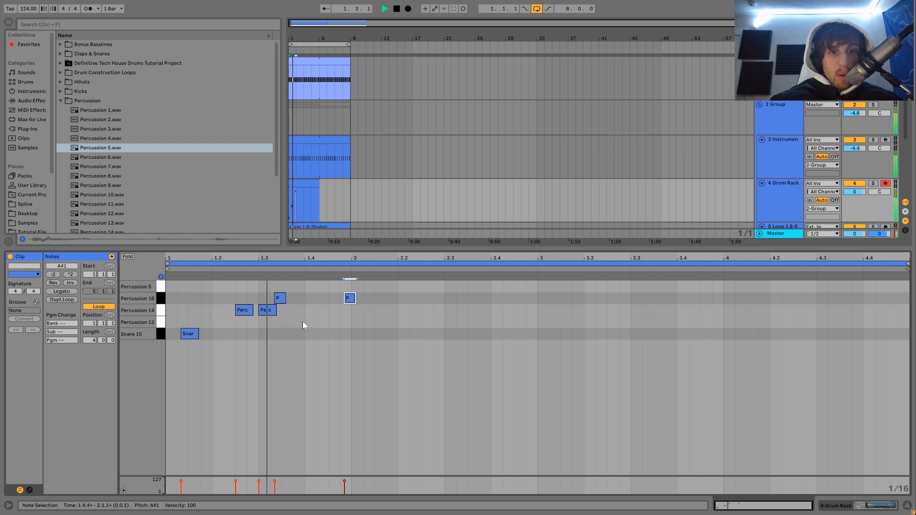
drag(355, 298, 349, 297)
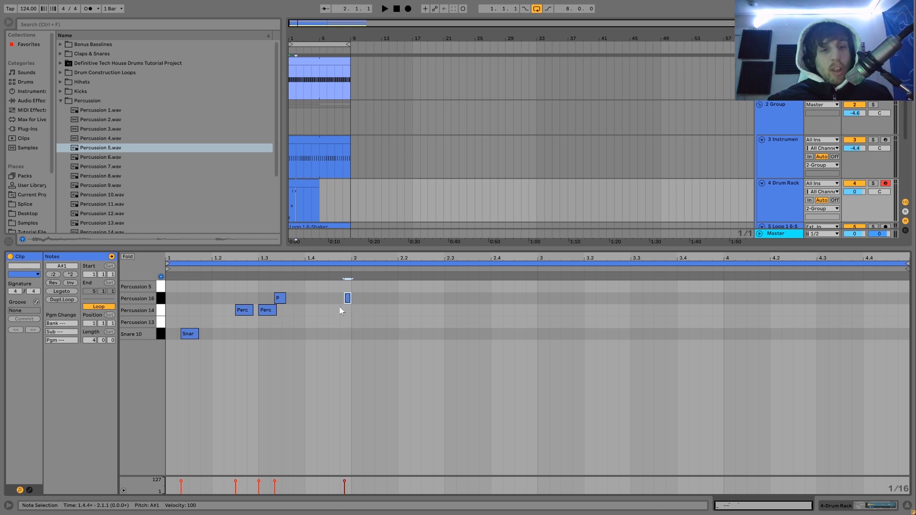
Duplicate all of the first bar's percussion and snare notes into bar 2 of the clip.
click(336, 310)
drag(167, 286, 353, 371)
key(ctrl+d)
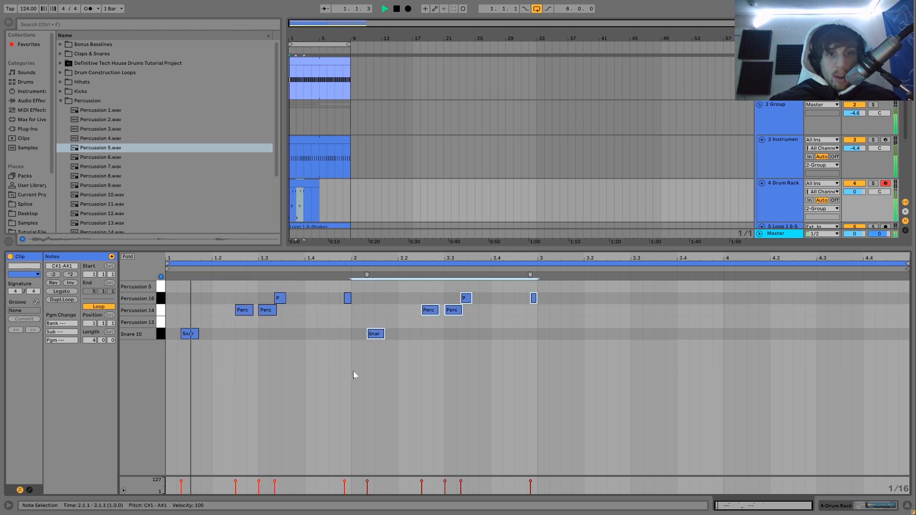
Move bar 2's Snare 10 note to just after 2.1.4 and add a short Snare 10 note at 2.1.3 with velocity 74.
click(382, 334)
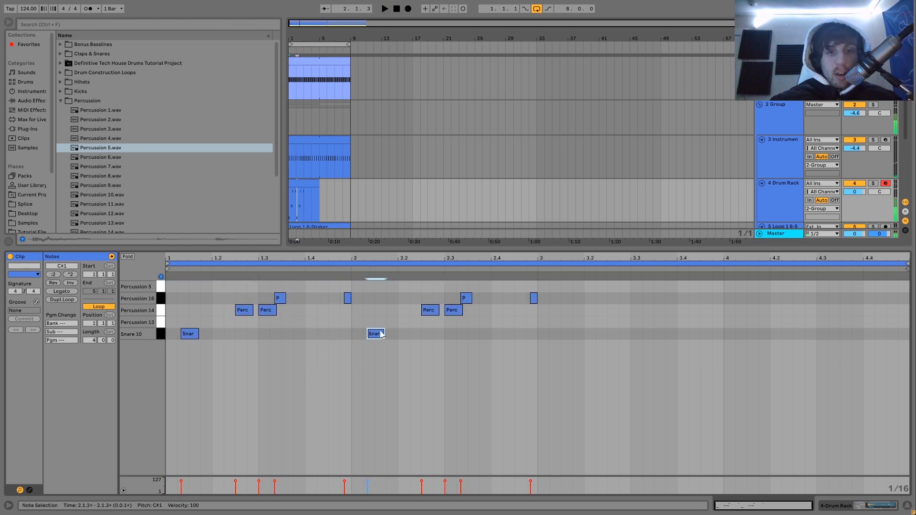
key(space)
key(Right)
key(Right)
double_click(382, 334)
key(space)
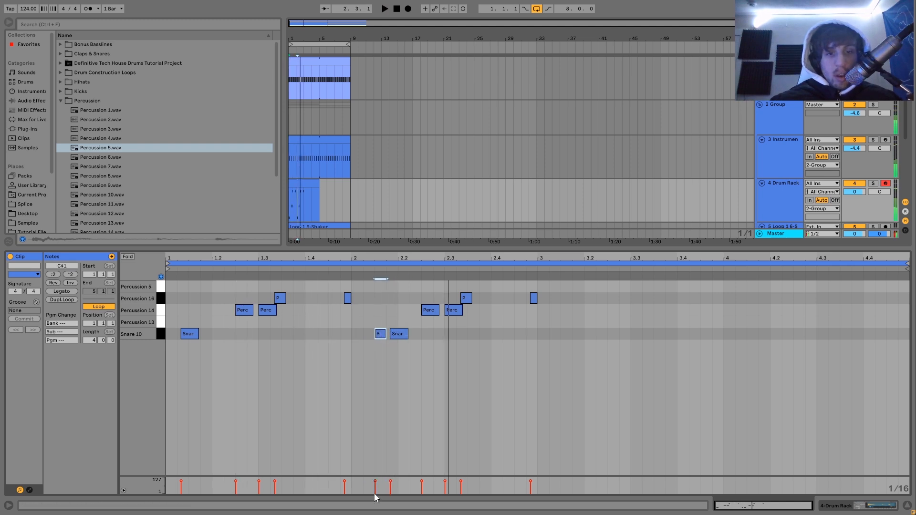
click(375, 481)
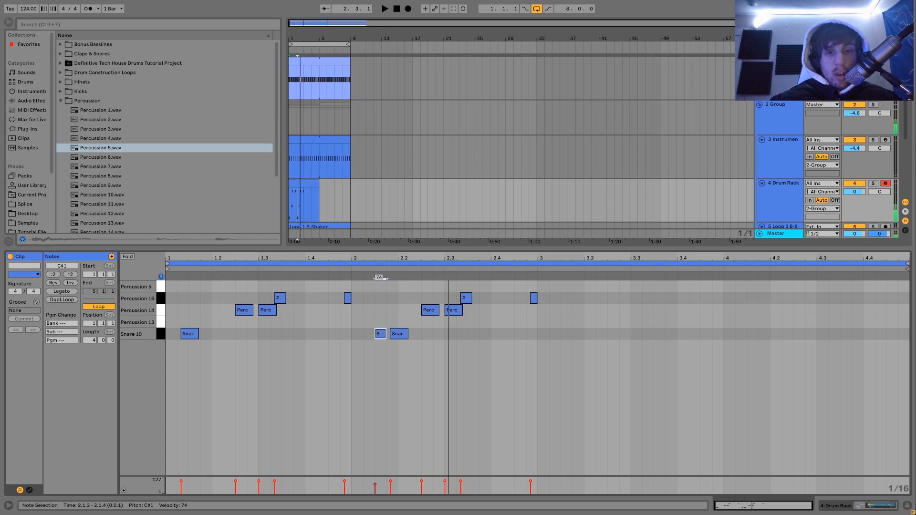
Duplicate bar 2's Percussion 16 note to just after 2.3.4 and move the bar's last note down to Percussion 14.
click(467, 300)
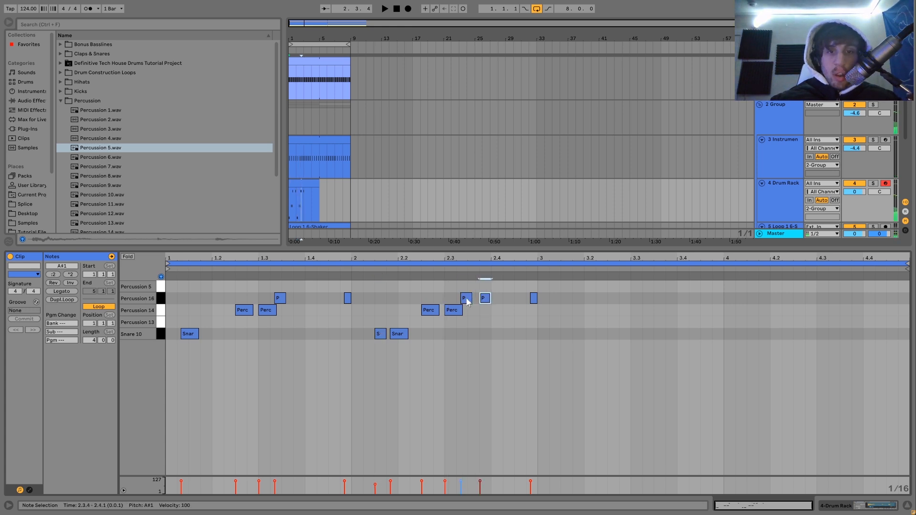
key(space)
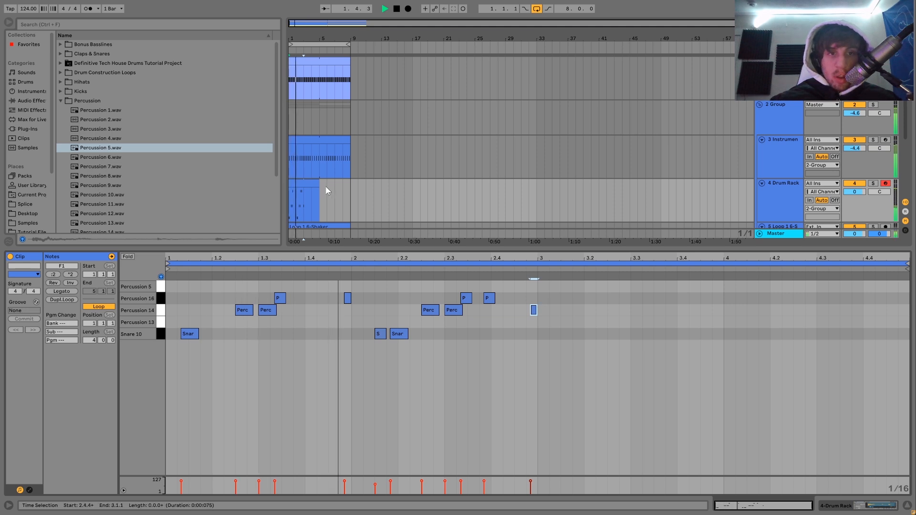
Shorten the Drum Rack clip to two bars and duplicate it three times to fill the eight-bar loop.
drag(319, 185, 305, 184)
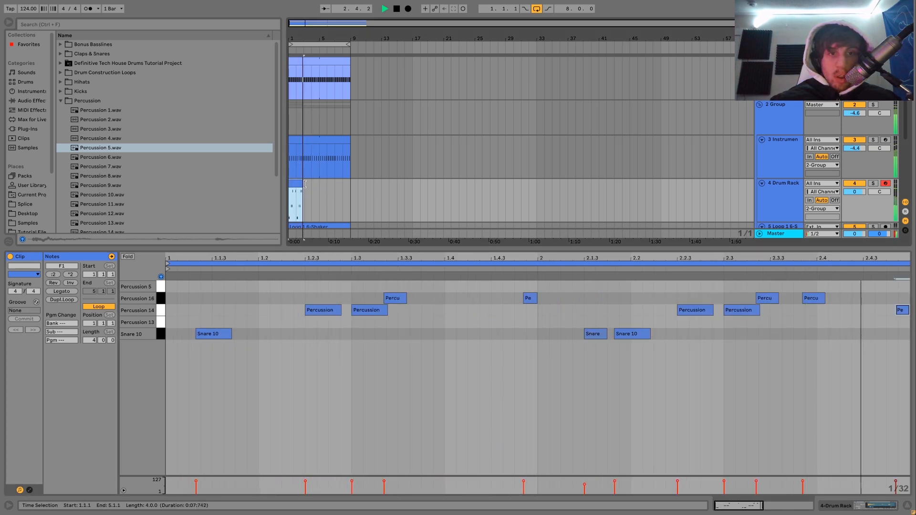
key(ctrl+d)
key(ctrl+d)
key(ctrl+d)
In the first clip, return the last note of bar 2 to Percussion 16 and lower the velocity of the Snare 10 note at 2.1.3.
click(296, 184)
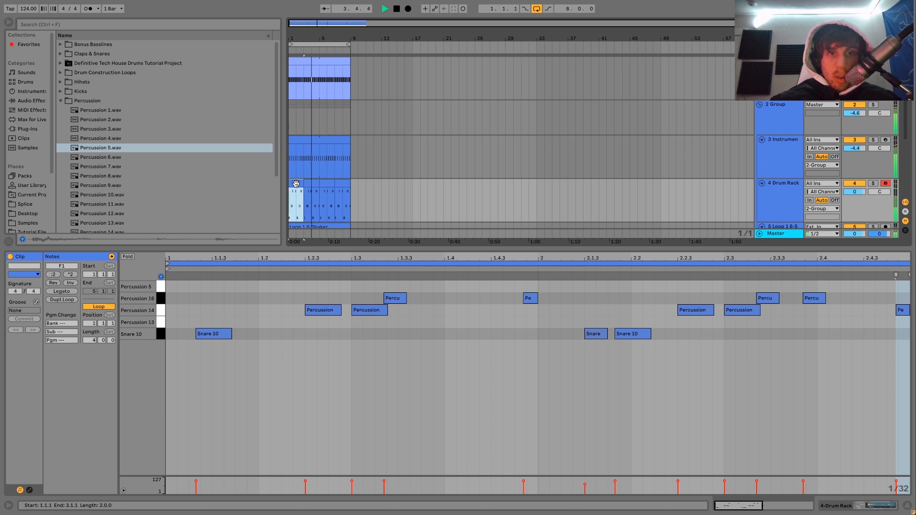
click(898, 285)
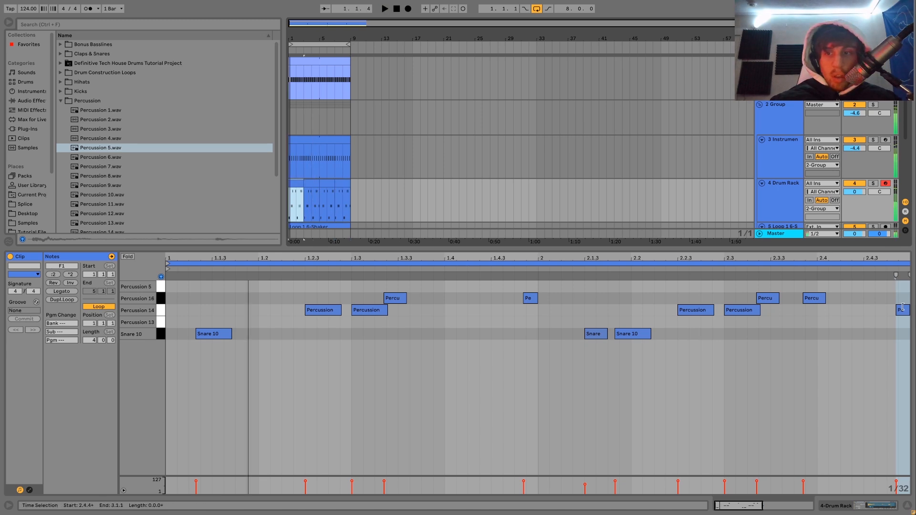
click(905, 311)
key(space)
drag(585, 482, 585, 485)
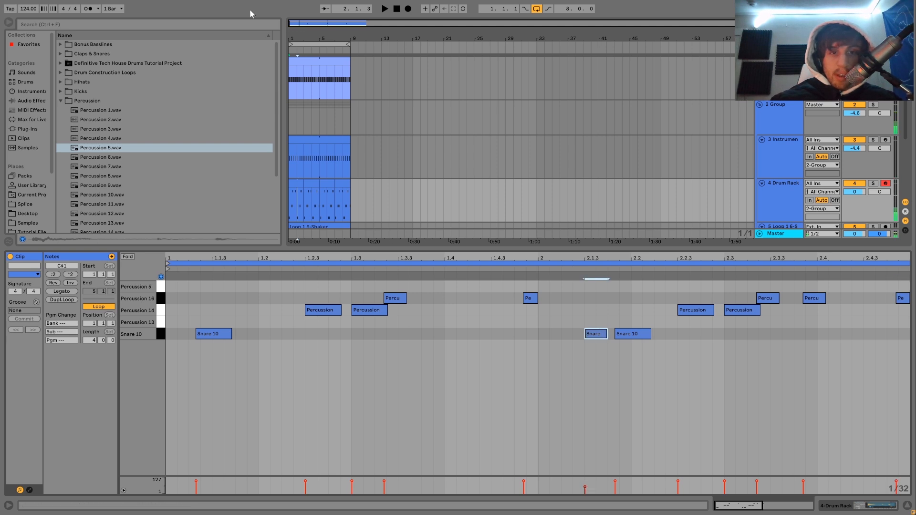
Duplicate the edited two-bar Drum Rack clip three times over the old copies to fill the eight-bar loop.
click(295, 182)
key(space)
key(ctrl+d)
key(ctrl+d)
key(ctrl+d)
shift+click(296, 181)
Set the Drum Rack track's volume to -4.7 dB and collapse the Percussion sample folder.
drag(855, 192, 855, 204)
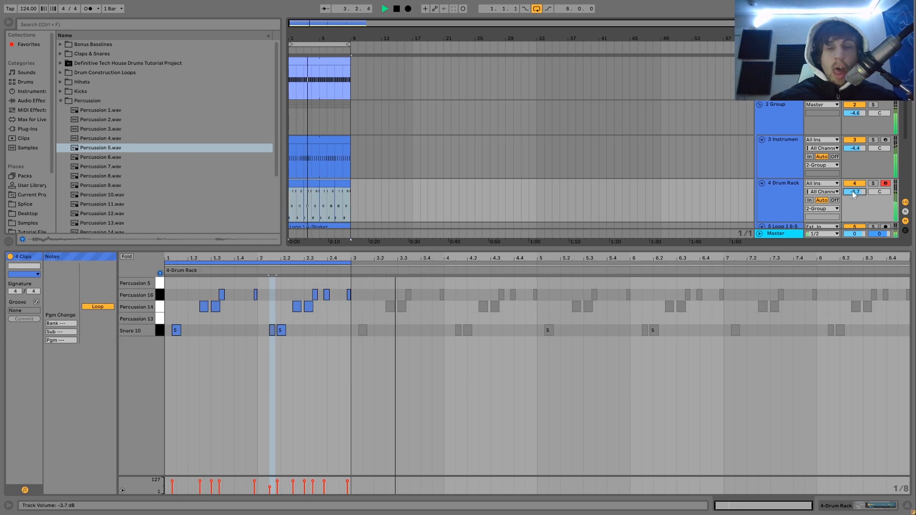
click(784, 197)
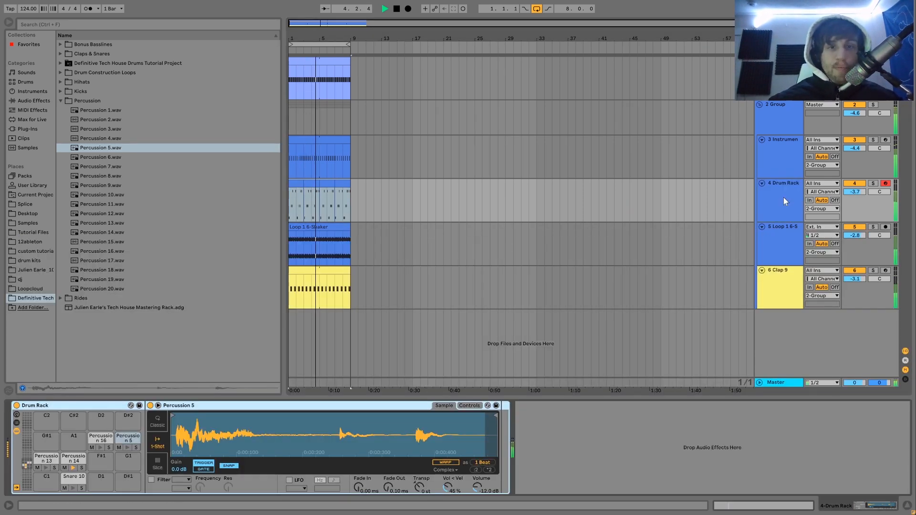
drag(857, 192, 857, 196)
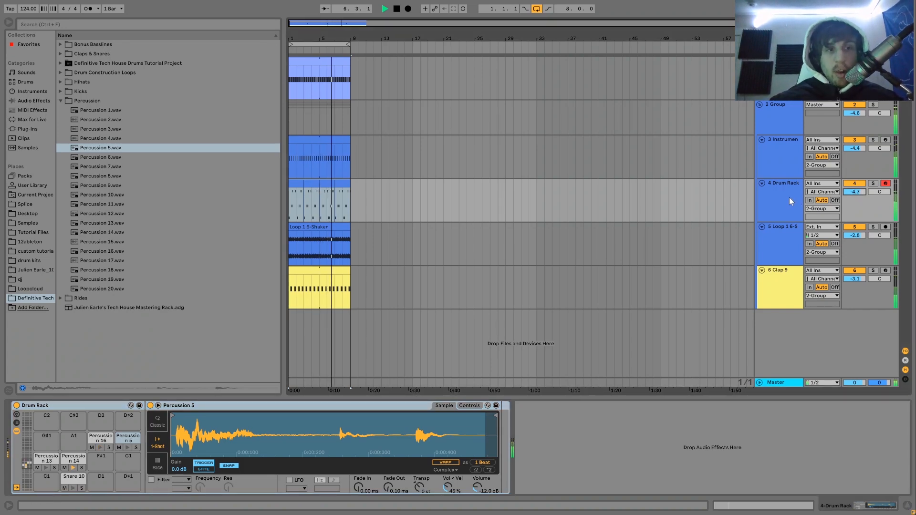
click(61, 101)
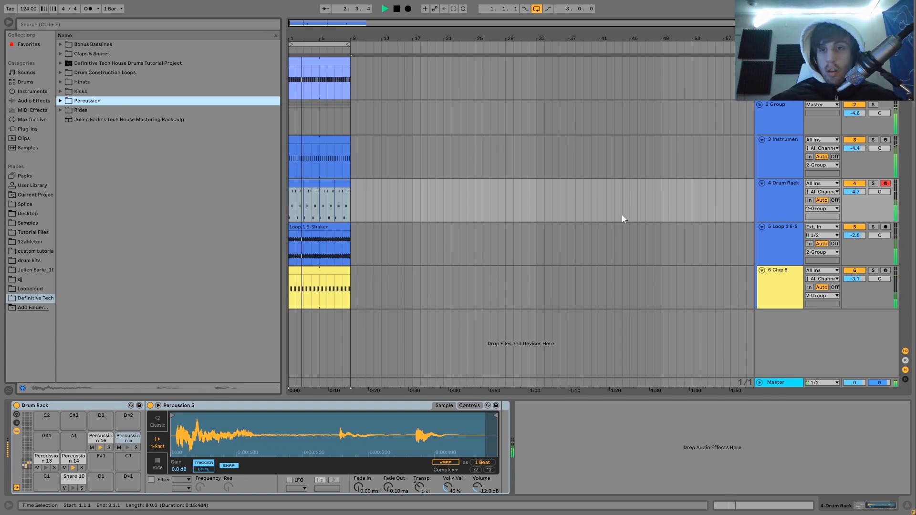
Solo the Drum Rack track, listen to its percussion alone, and show the Percussion 16 pad's sample.
click(783, 171)
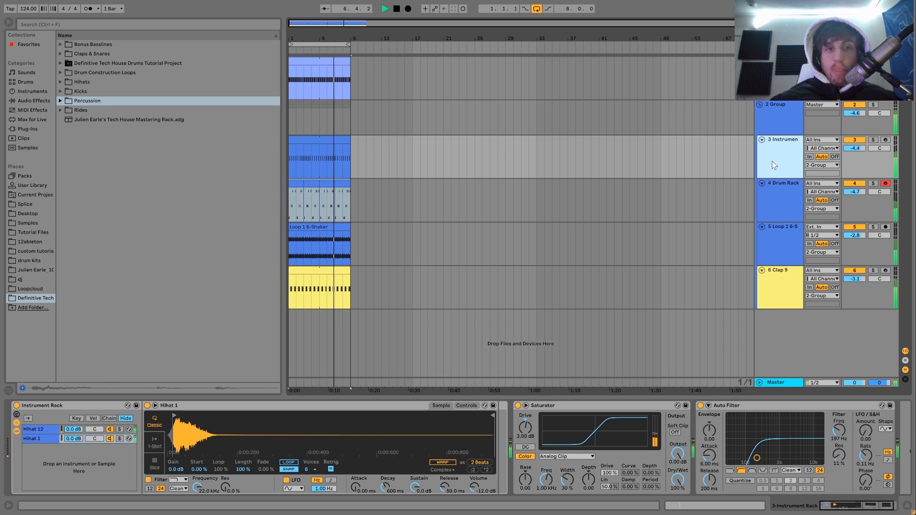
key(space)
click(792, 193)
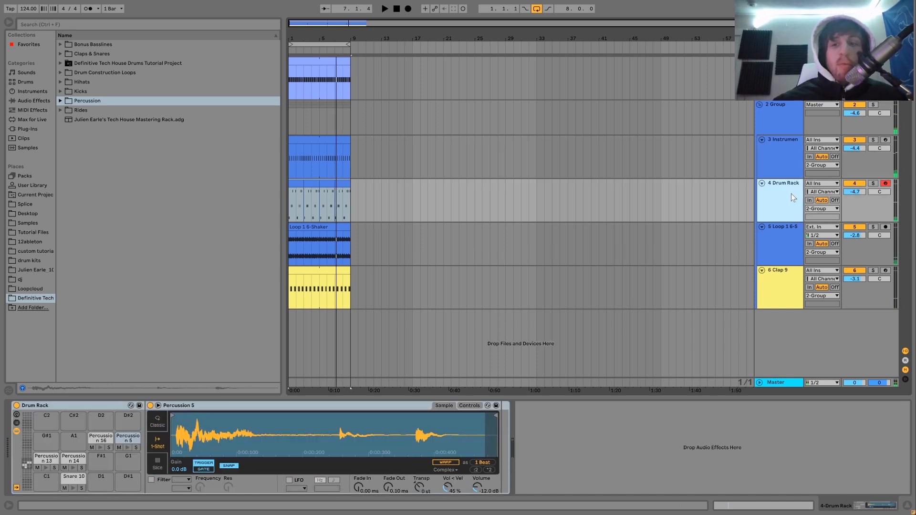
click(874, 184)
key(space)
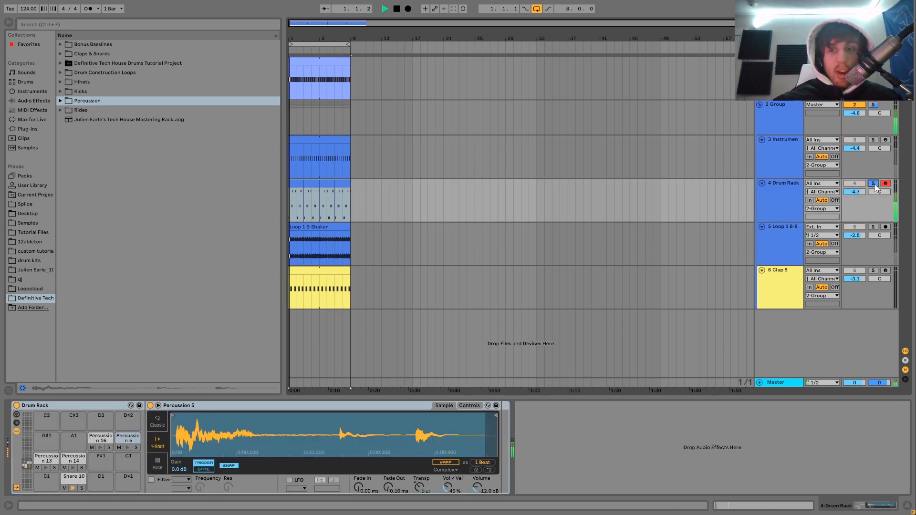
click(32, 101)
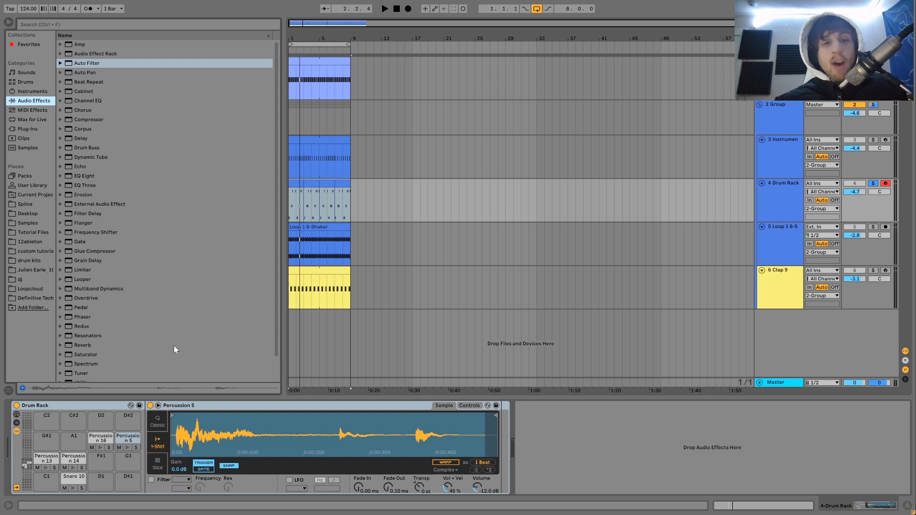
key(space)
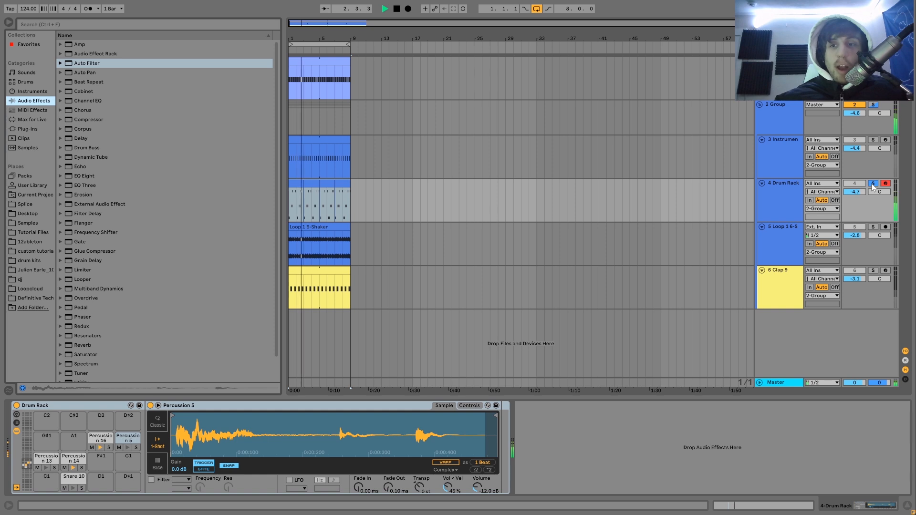
key(space)
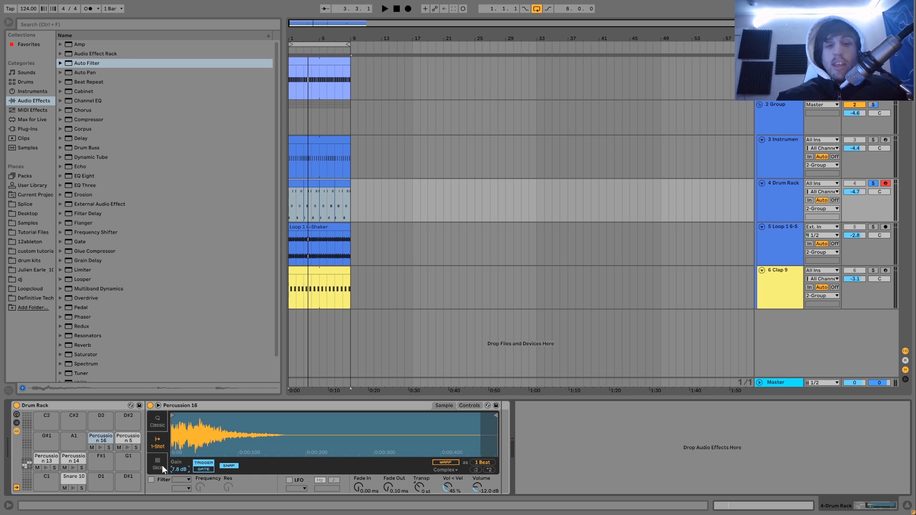
Unsolo the Drum Rack track and reduce the Percussion 16 sample's gain to 3.4 dB while the loop plays.
key(space)
click(873, 184)
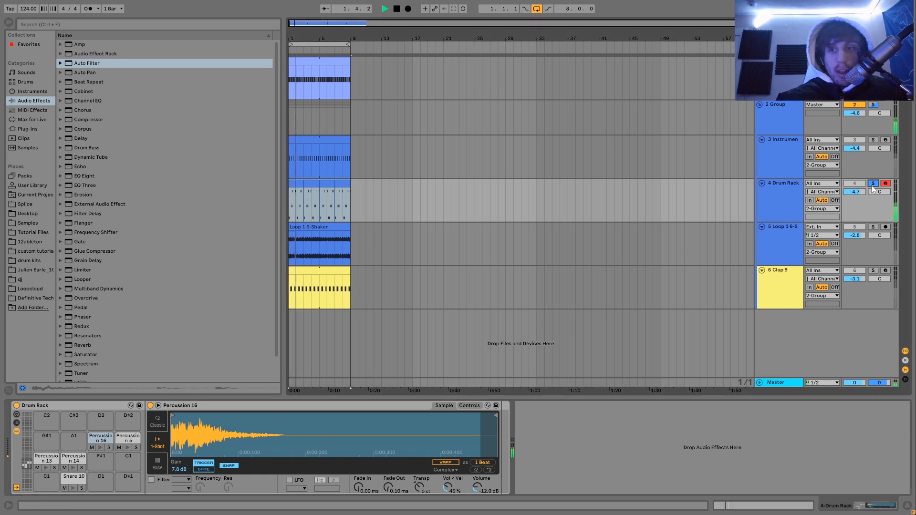
drag(179, 470, 187, 474)
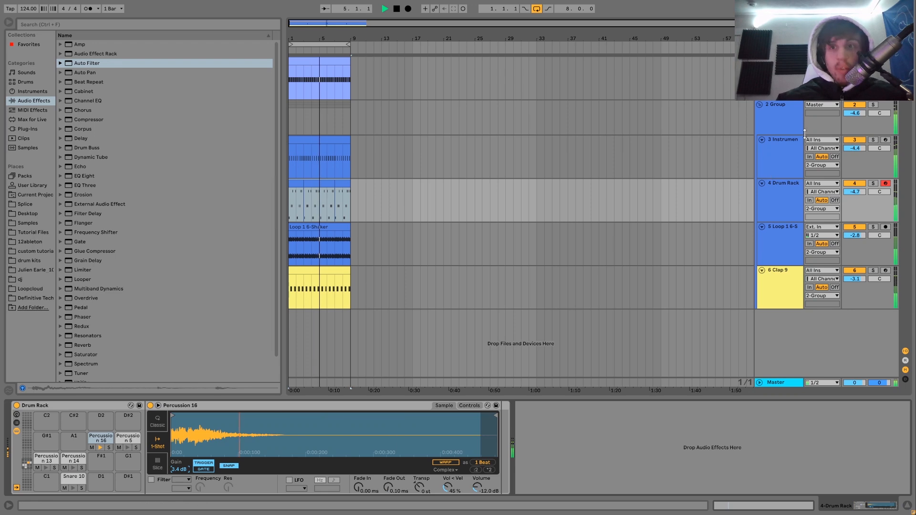
key(space)
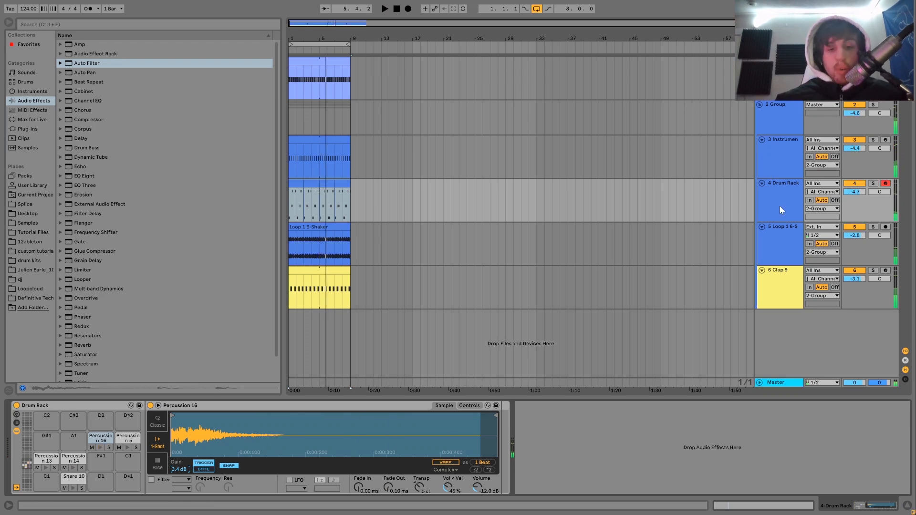
Insert a MIDI track below the Drum Rack track, audition samples from the Rides folder, and load Ride 3.wav onto it.
key(ctrl+shift+t)
click(33, 298)
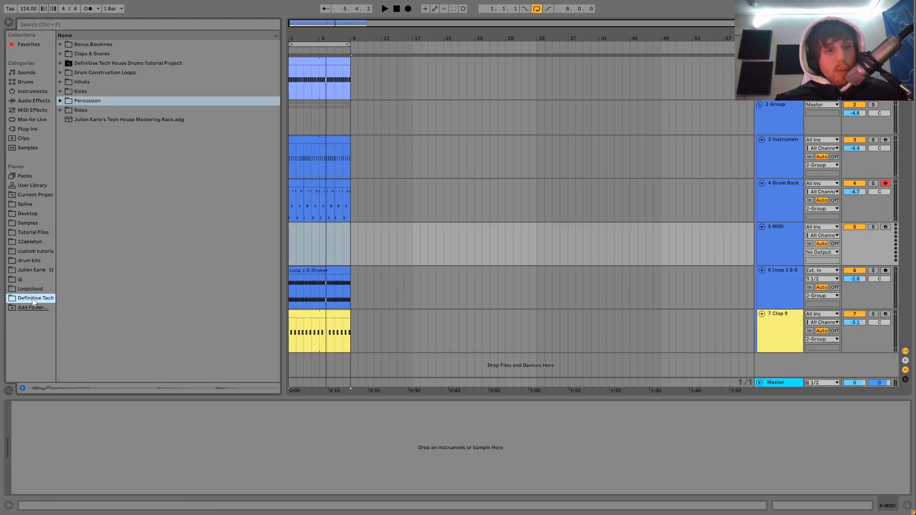
click(60, 110)
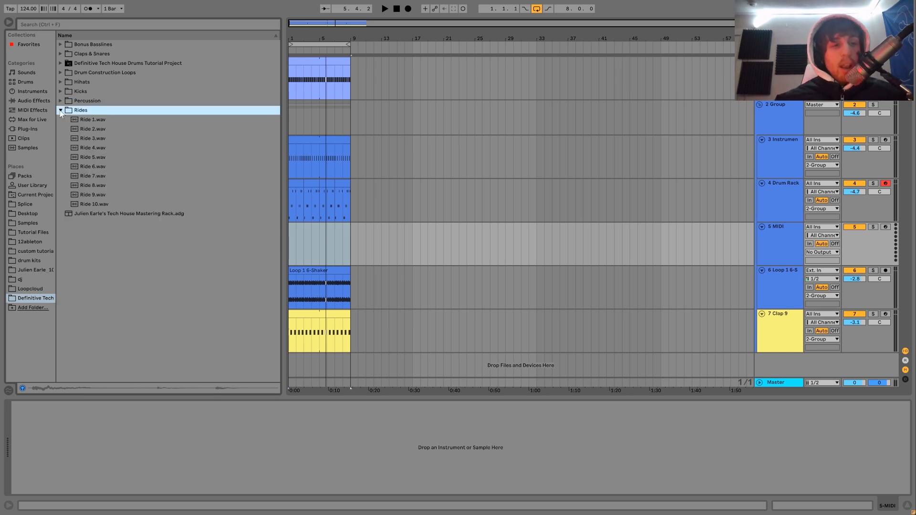
click(91, 166)
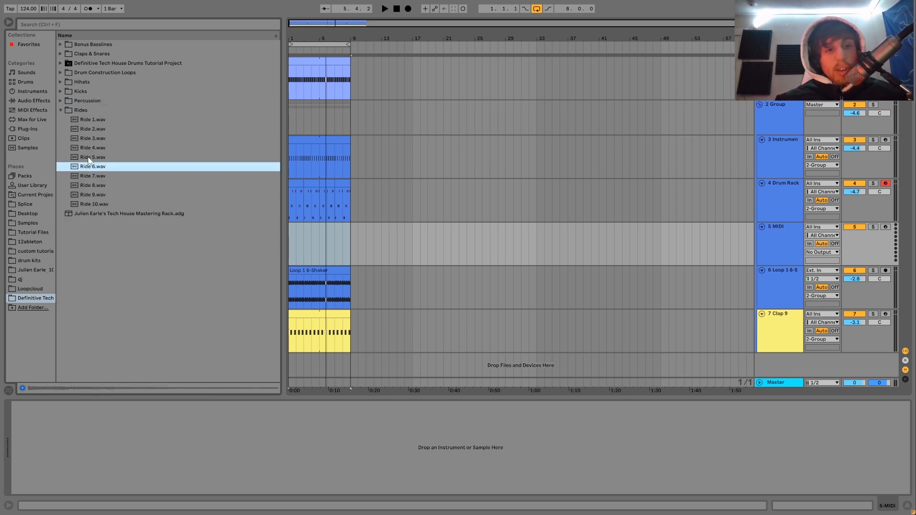
click(88, 150)
key(Up)
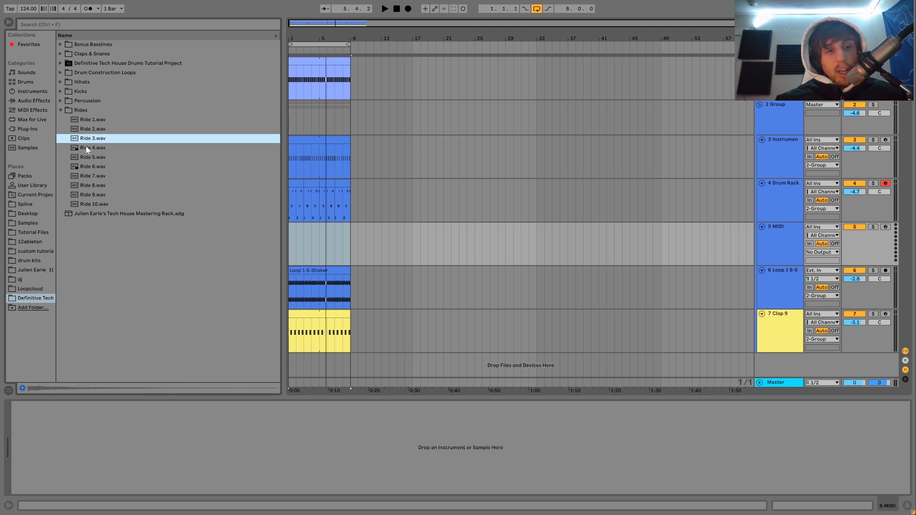
key(Return)
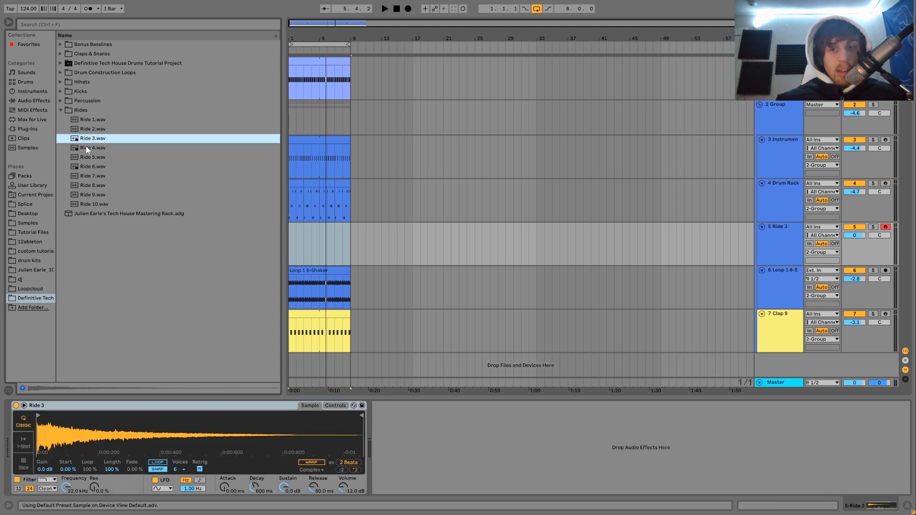
Set Ride 3's filter to high-pass at 1.78 kHz and its release to 60.0 s.
click(47, 480)
click(41, 448)
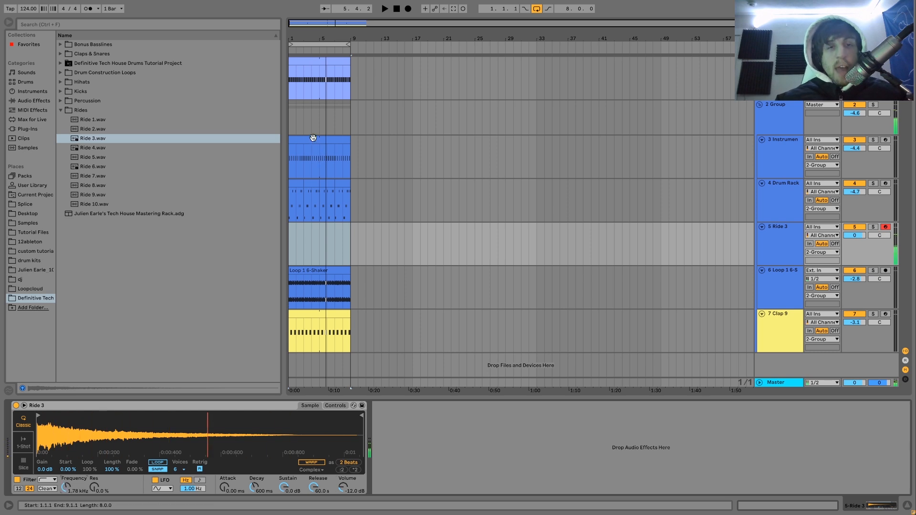
Copy the hi-hat Instrument Rack track's eight-bar clip onto the Ride 3 track and set the ride's volume to -7.7 dB.
click(314, 154)
drag(314, 154, 312, 238)
key(space)
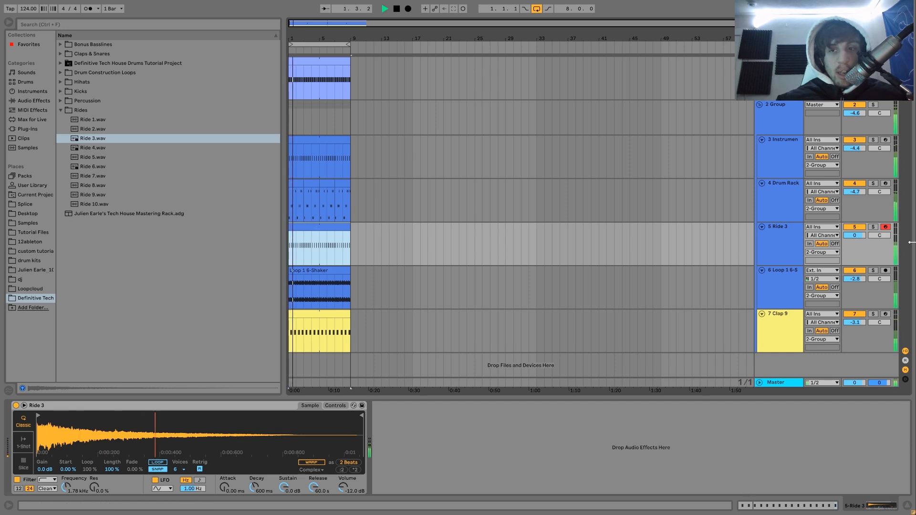
drag(863, 235, 860, 231)
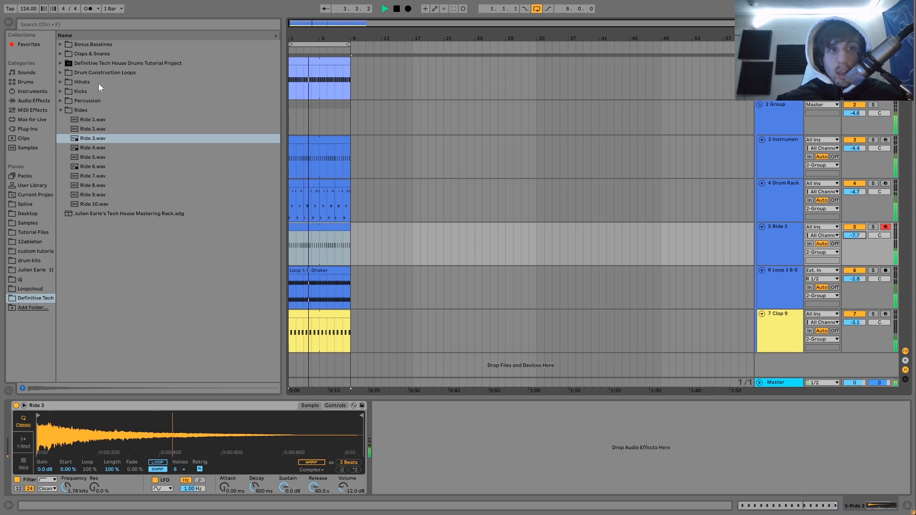
Add a Chorus effect to the Ride 3 track and set its volume to -6.6 dB during playback.
click(33, 99)
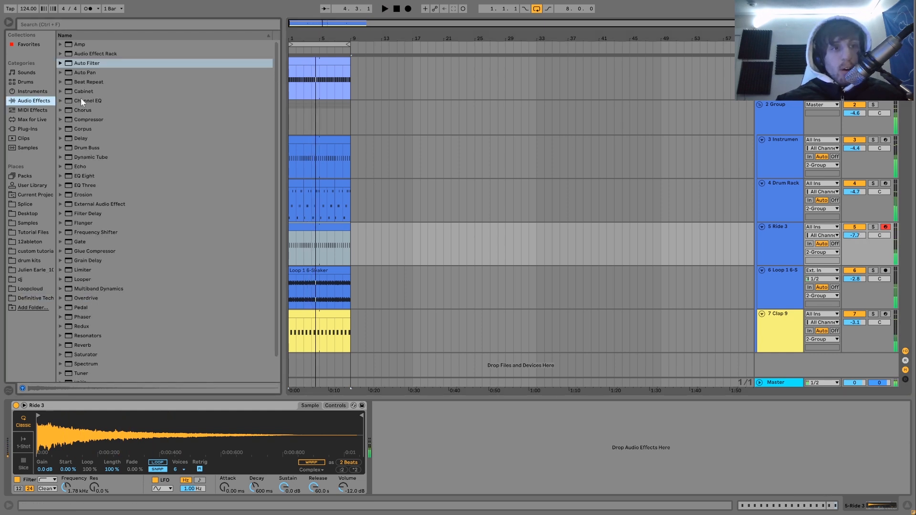
double_click(83, 110)
key(space)
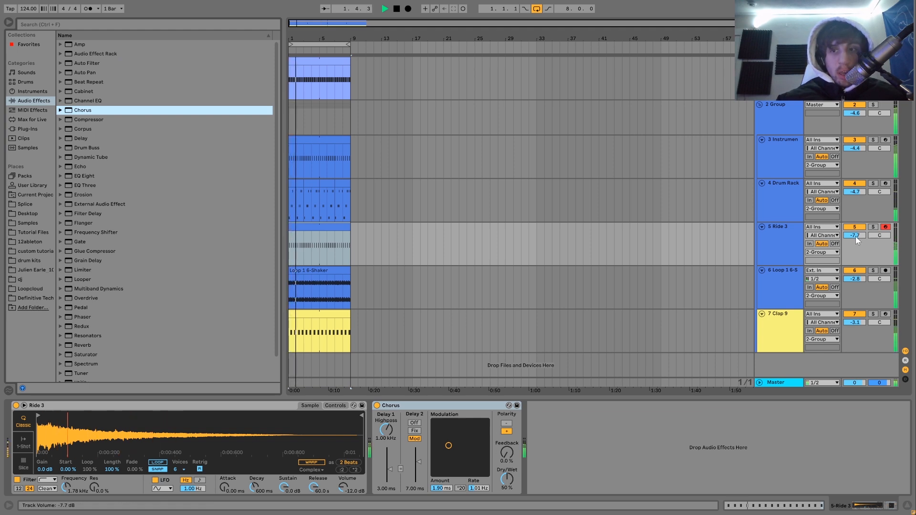
drag(855, 237, 855, 234)
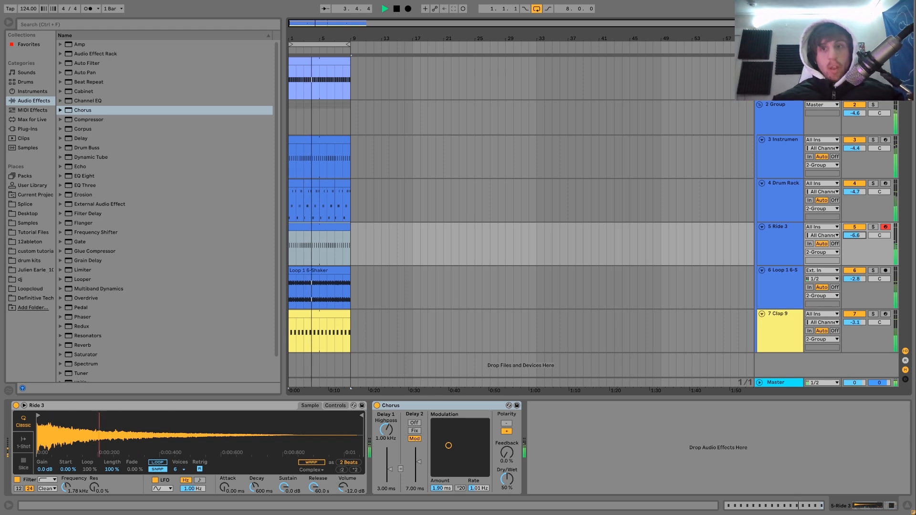
Insert a track below the kick track and load Bassline 3.wav from the Bonus Basslines folder onto it at bar 1.
click(879, 70)
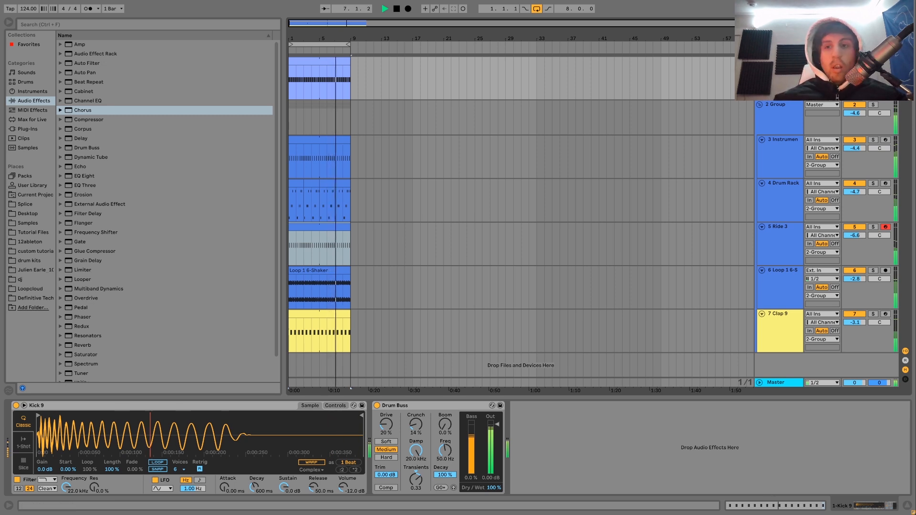
key(space)
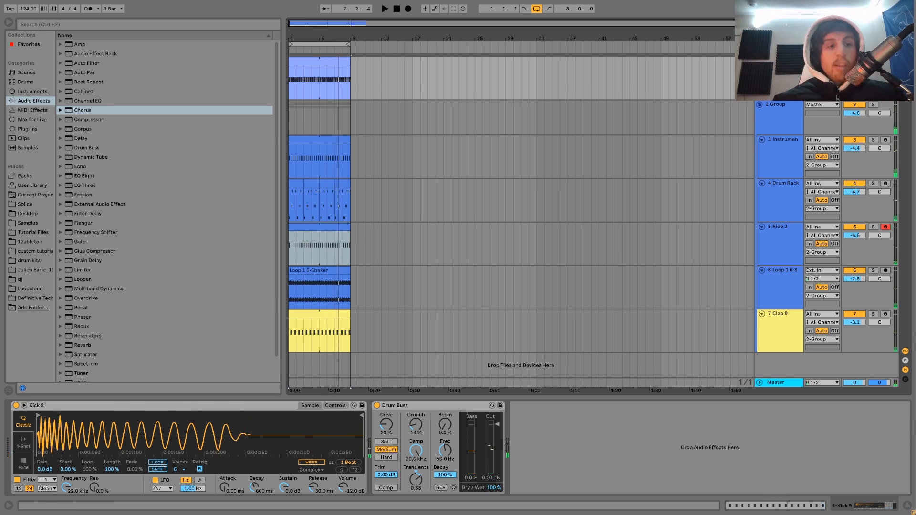
key(ctrl+shift+t)
click(32, 295)
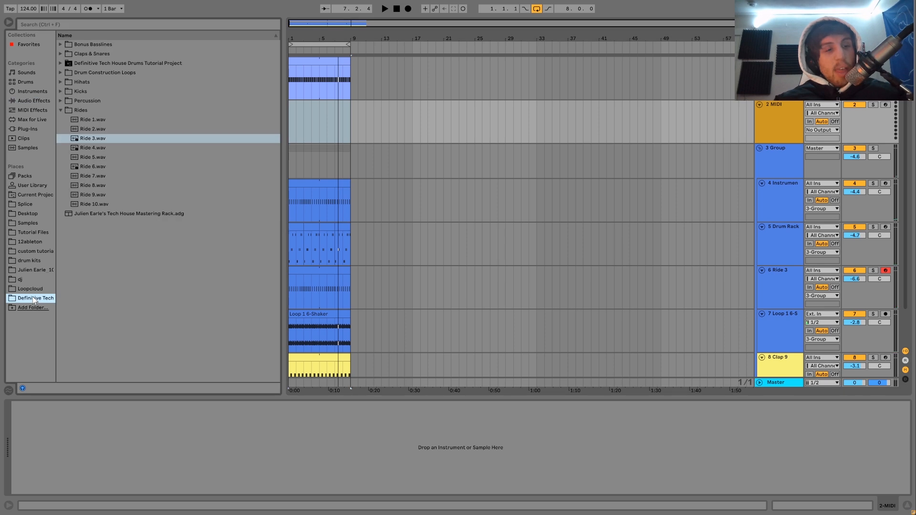
click(60, 44)
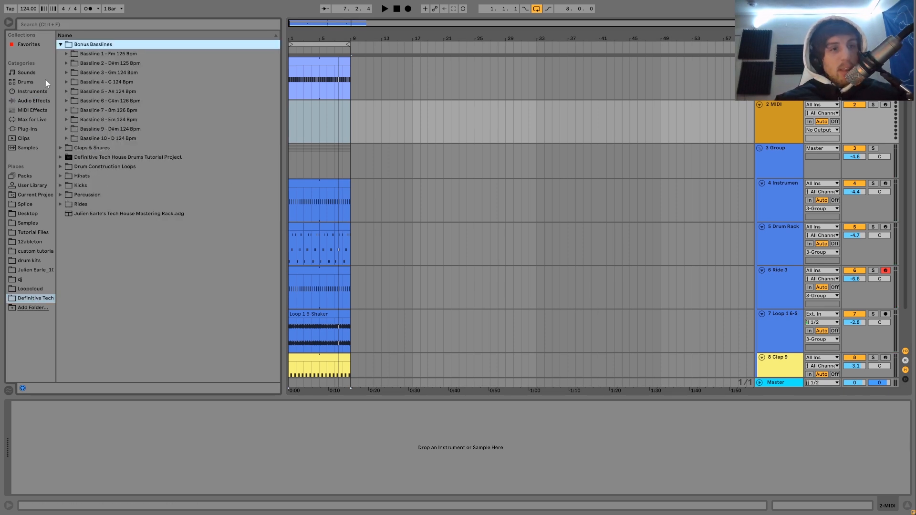
click(66, 73)
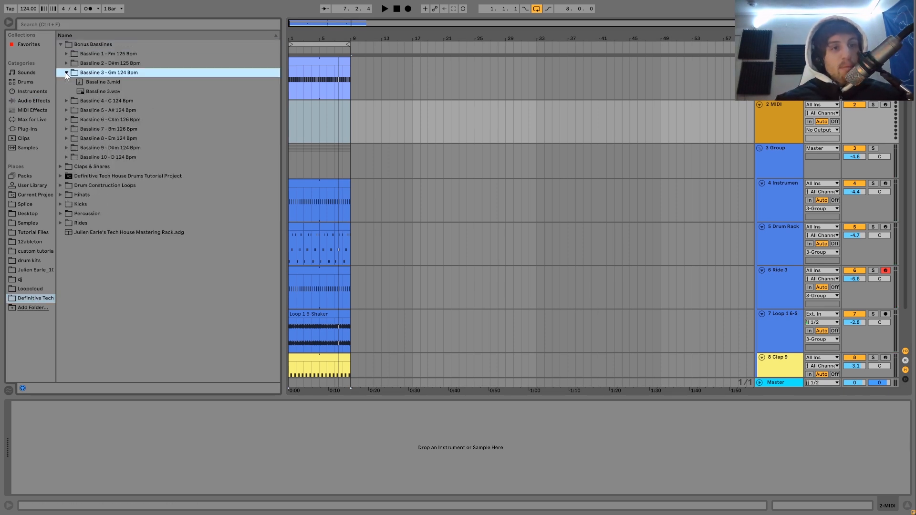
click(96, 91)
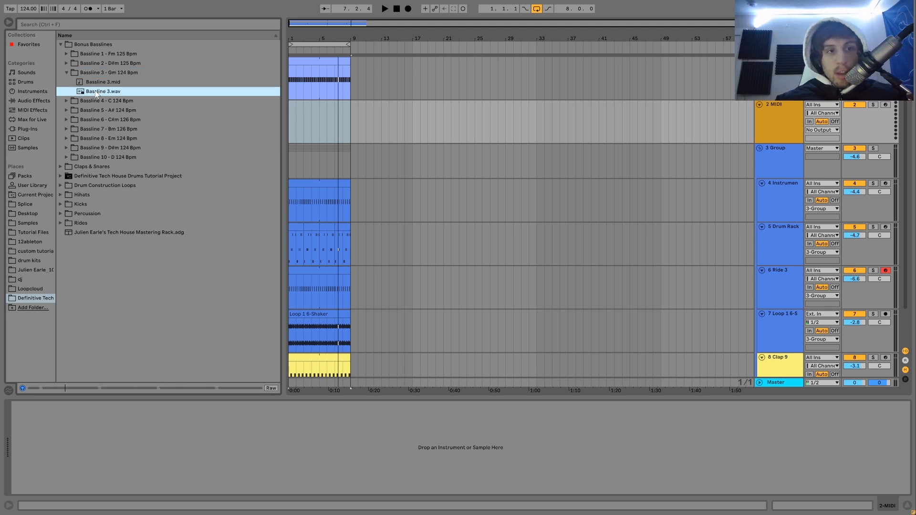
drag(103, 91, 290, 135)
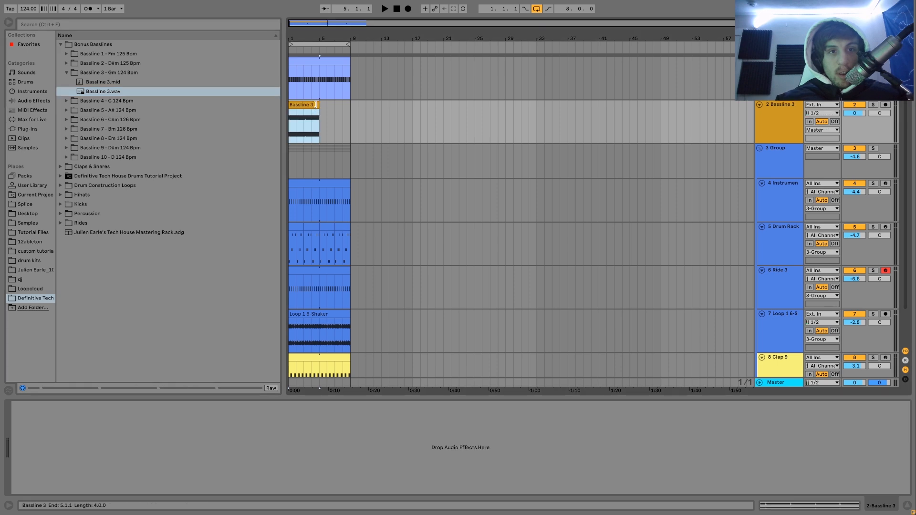
Extend the Bassline 3 clip to eight bars and set its track volume to -5.0 dB during playback.
key(space)
drag(316, 104, 350, 103)
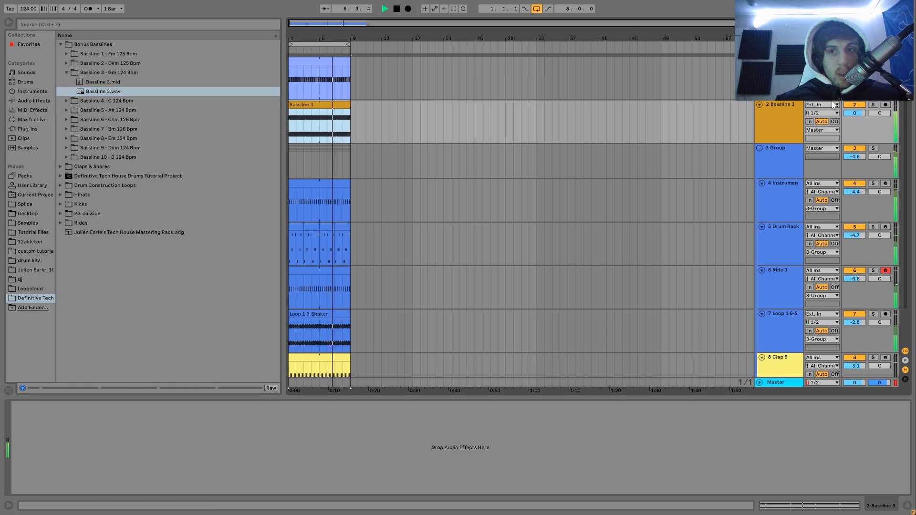
drag(858, 113, 858, 129)
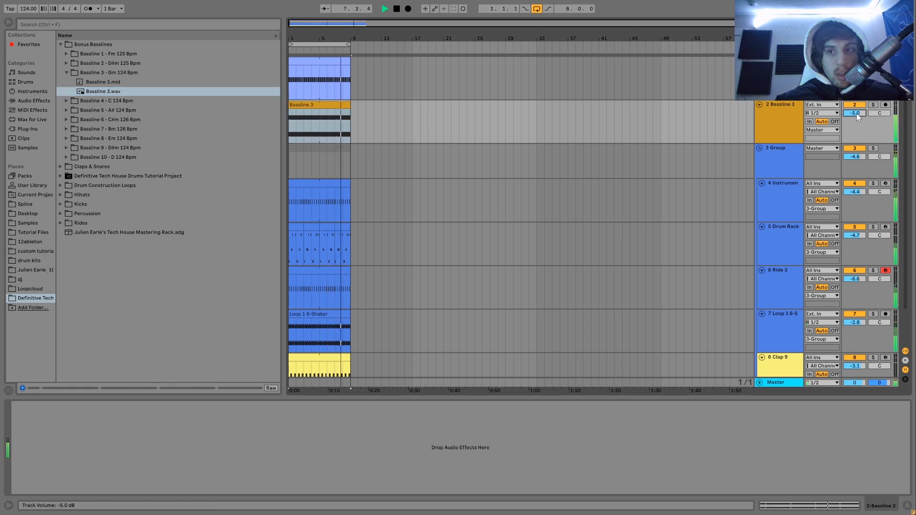
key(space)
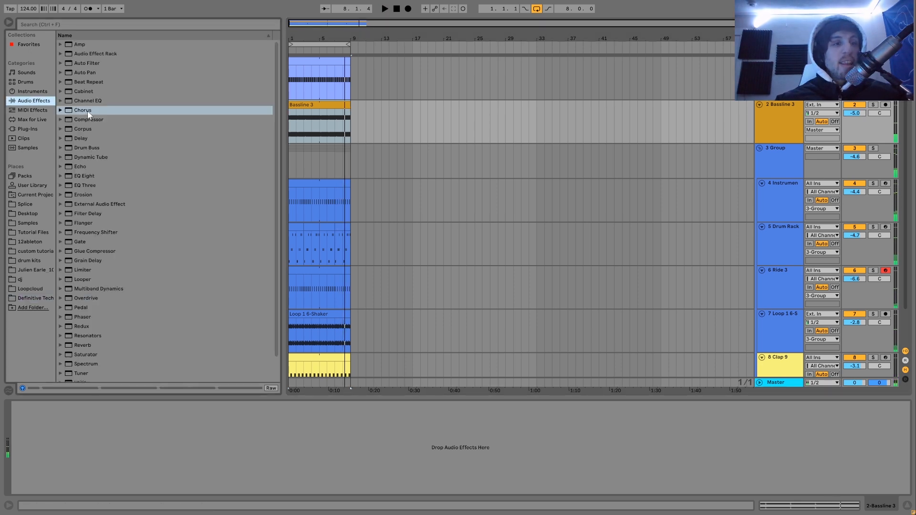
Add a Compressor to the Bassline 3 track, sidechained from 1-Kick 9, with the threshold at -21.9 dB.
double_click(89, 120)
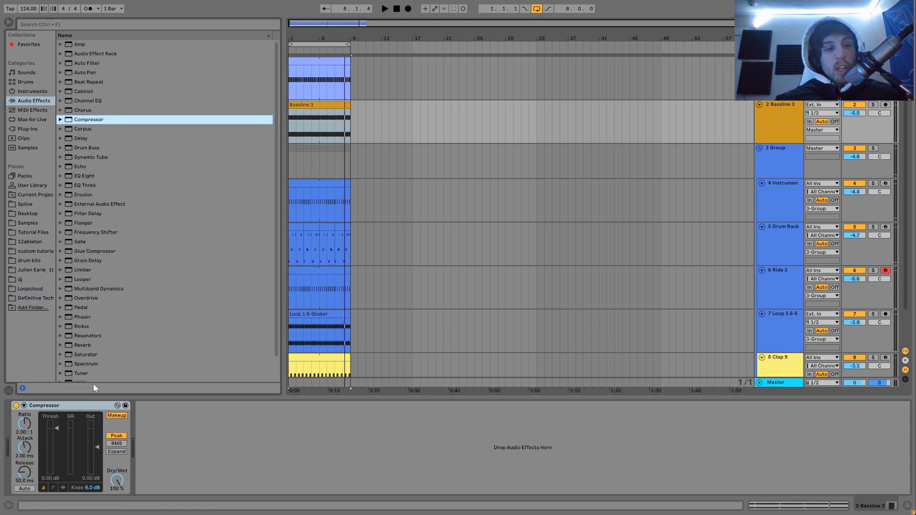
click(23, 405)
click(32, 416)
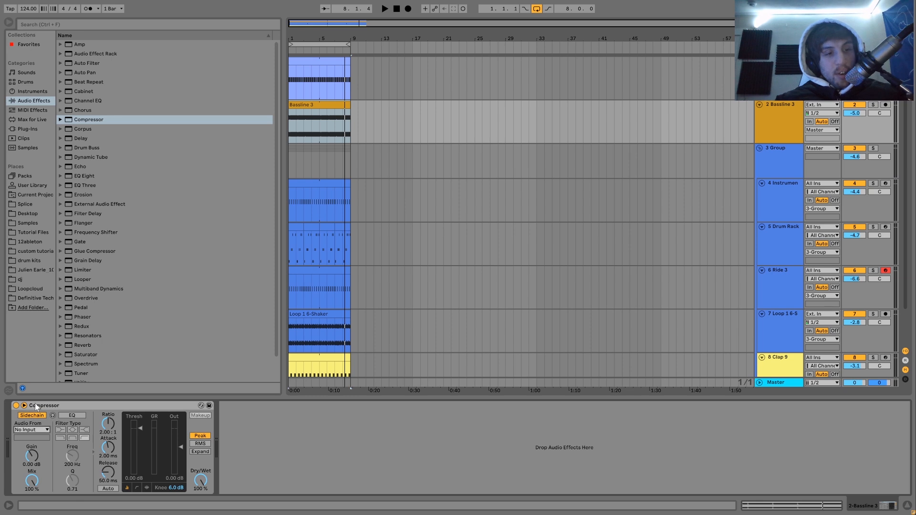
click(23, 354)
drag(140, 428, 140, 456)
key(space)
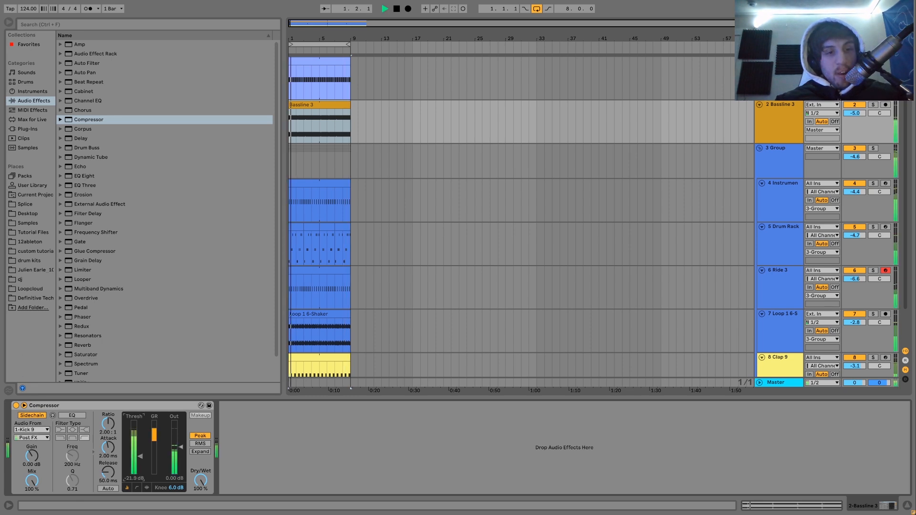
Set the Bassline 3 track's volume to -6.4 dB and group it with the kick track.
click(766, 137)
drag(857, 114, 857, 119)
click(787, 121)
click(783, 82)
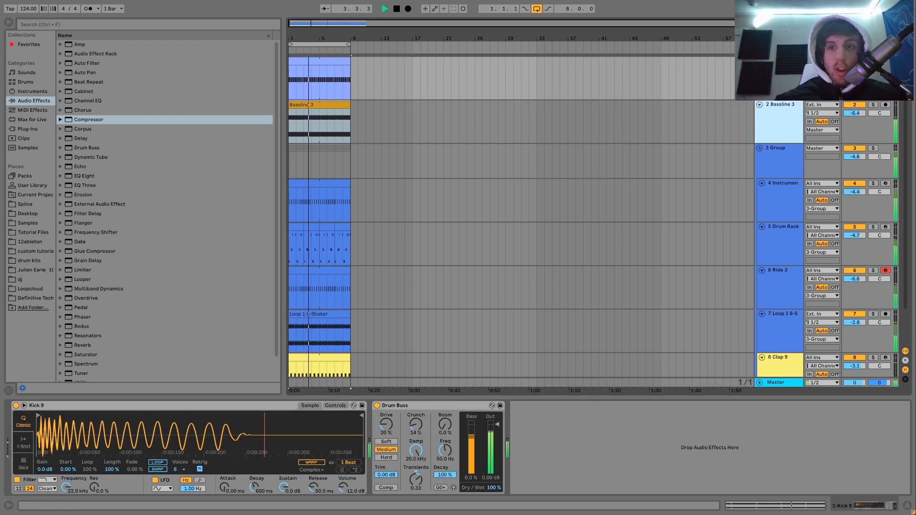
key(ctrl+g)
Add a Saturator to the kick and bassline group and set the group's volume to -4.9 dB during playback.
scroll(90, 325, down, 2)
drag(84, 330, 21, 422)
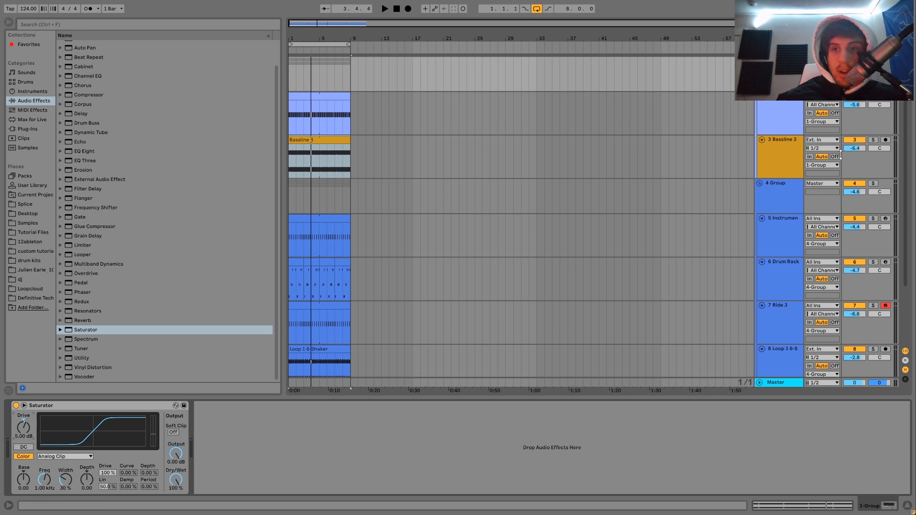
key(space)
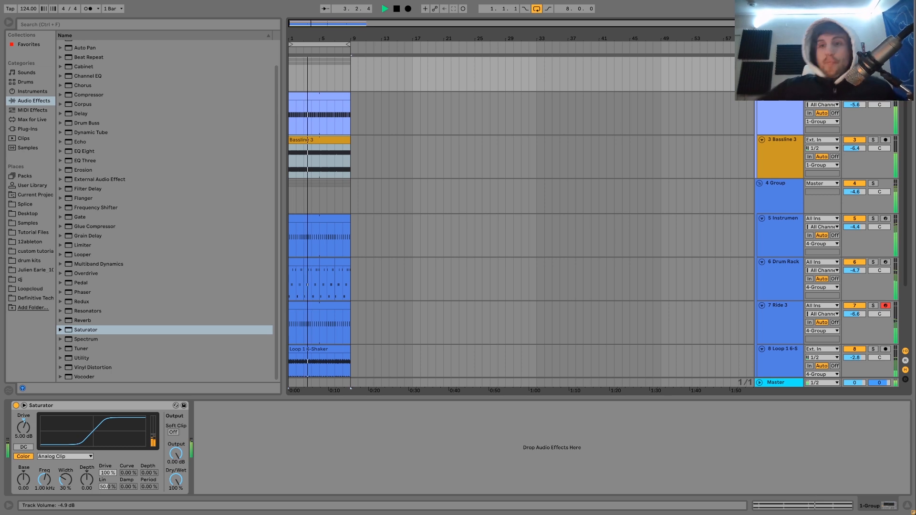
key(space)
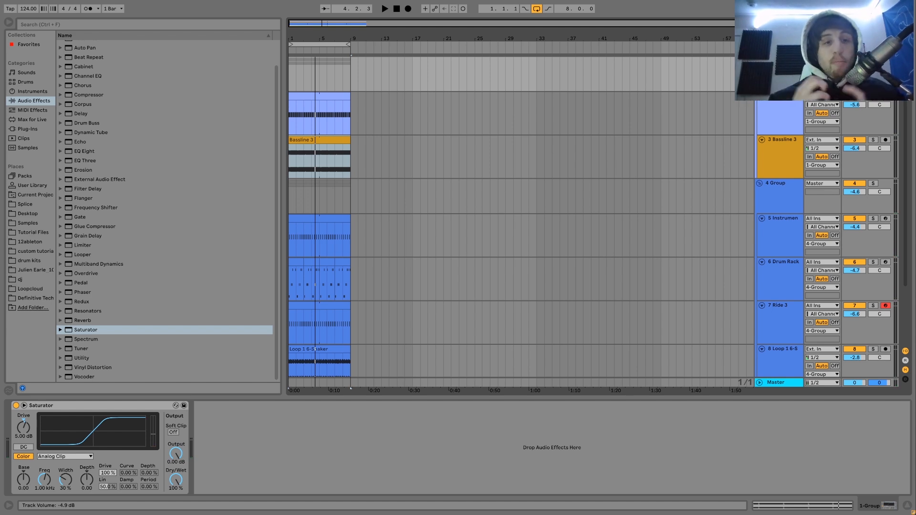
Show the Kick 9 track's devices and fold the Bassline 3 track in the arrangement.
click(775, 114)
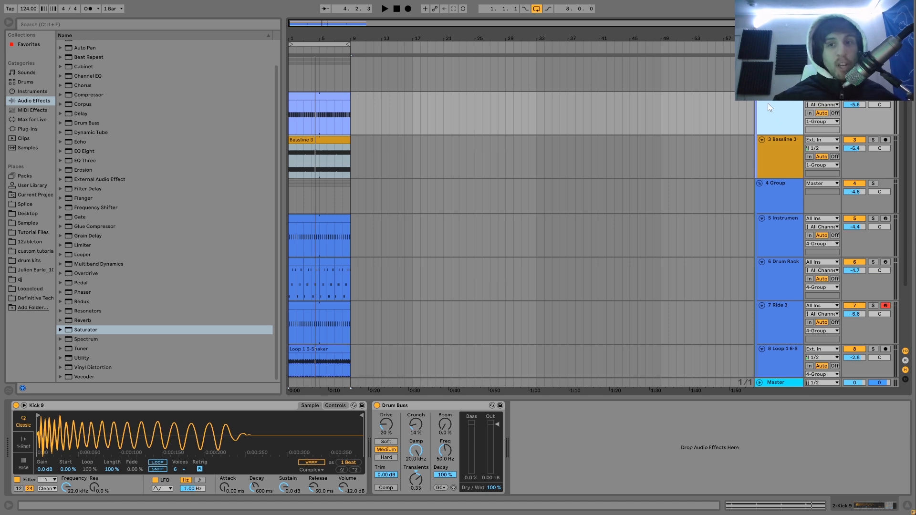
scroll(762, 103, down, 2)
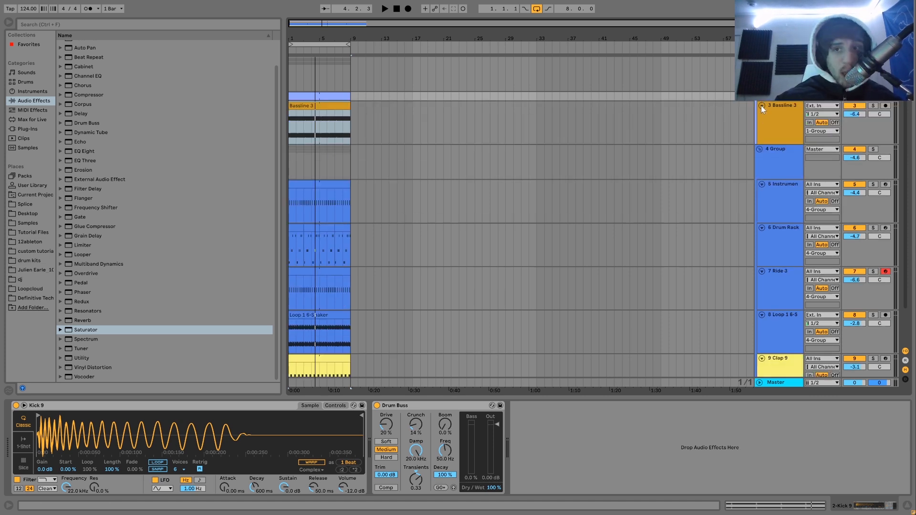
click(762, 105)
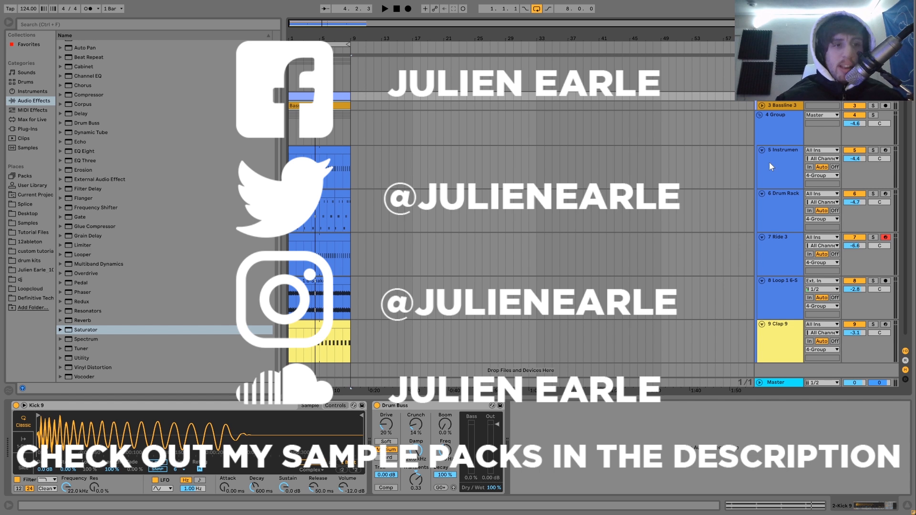
Examine the Claps & Snares and Drum Construction Loops folders in the Definitive Tech House sample pack.
click(39, 297)
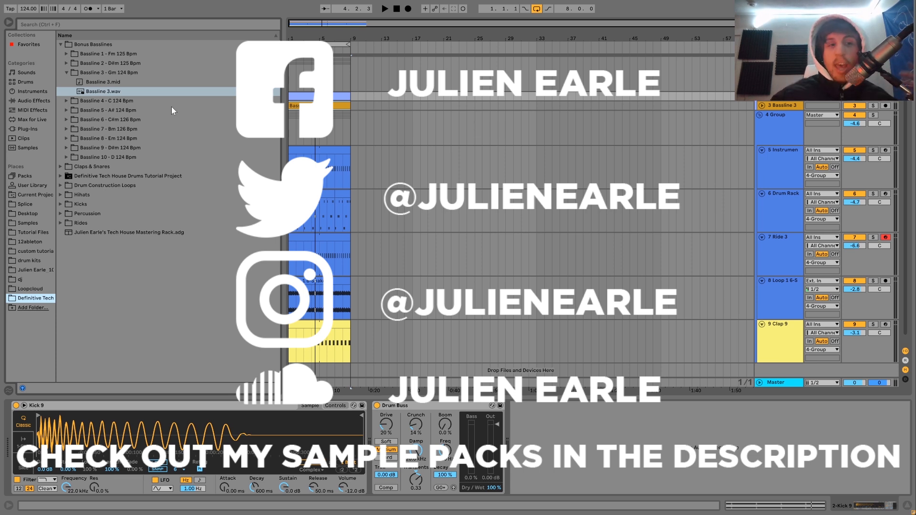
click(60, 166)
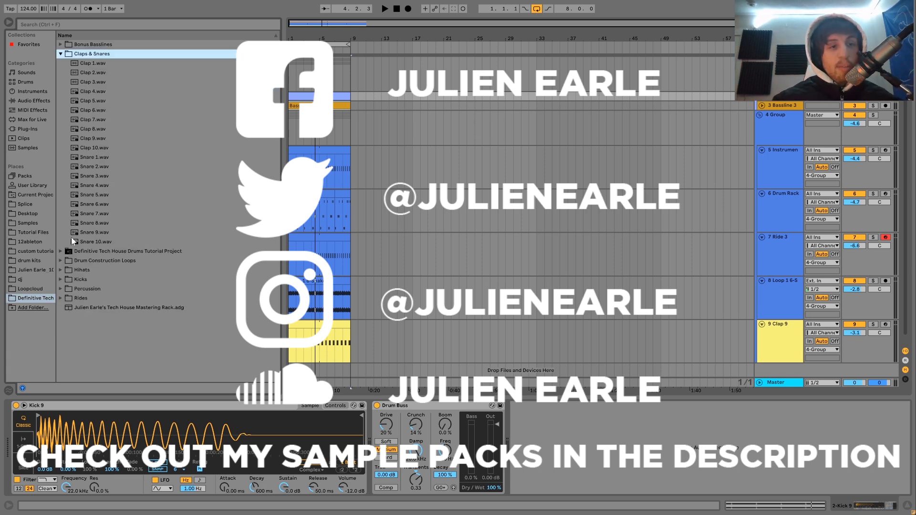
click(61, 261)
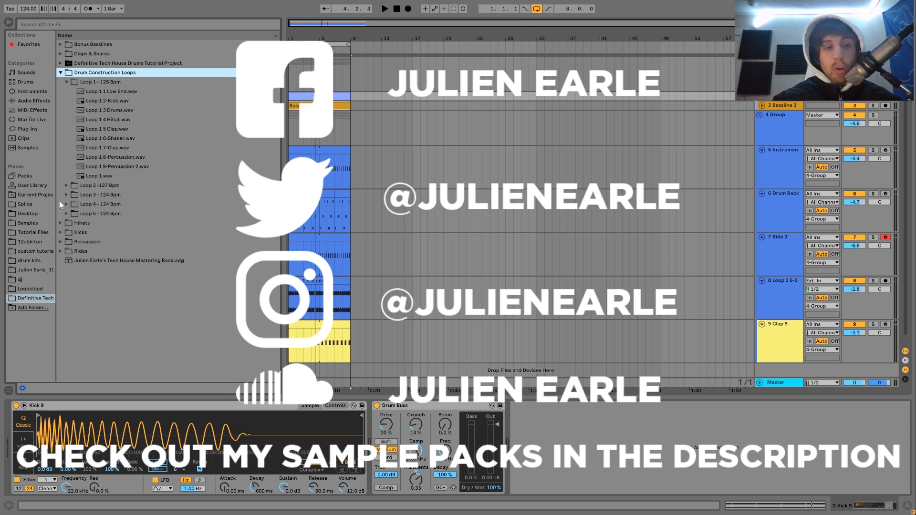